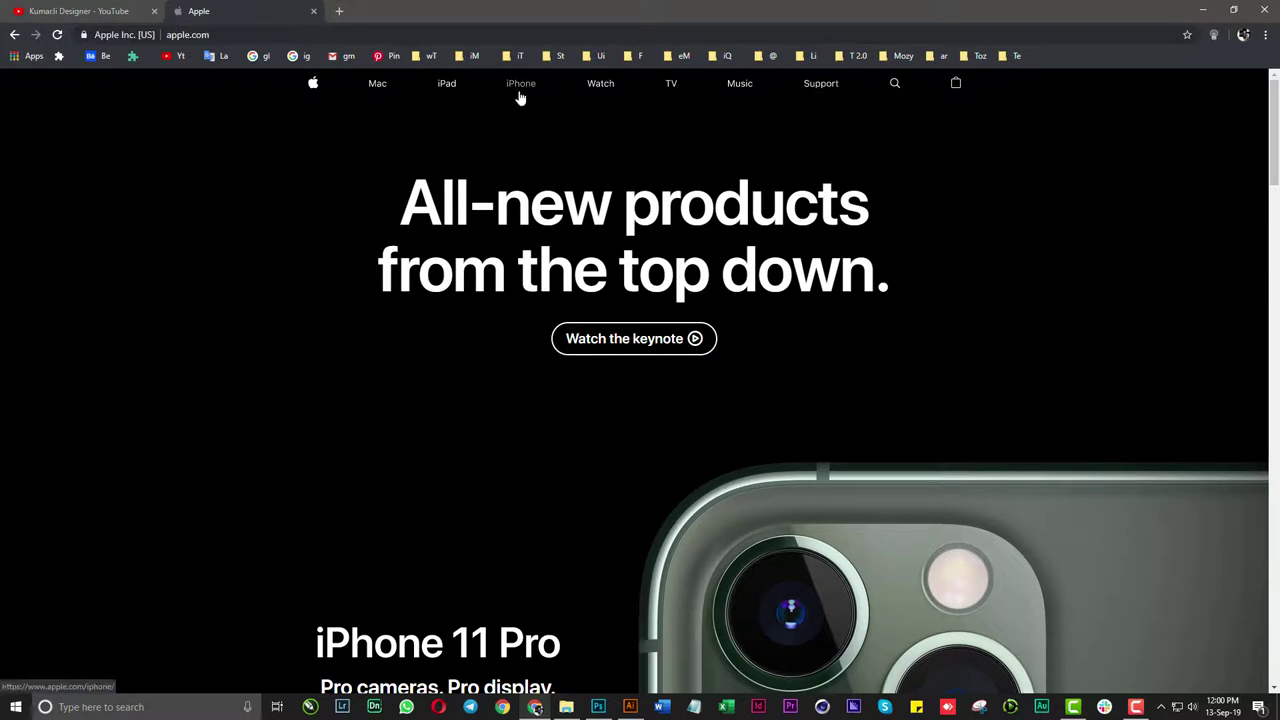
Show the iPhone 11 Pro Tech Specs at Size and Weight, with a blank Notepad alongside
click(520, 88)
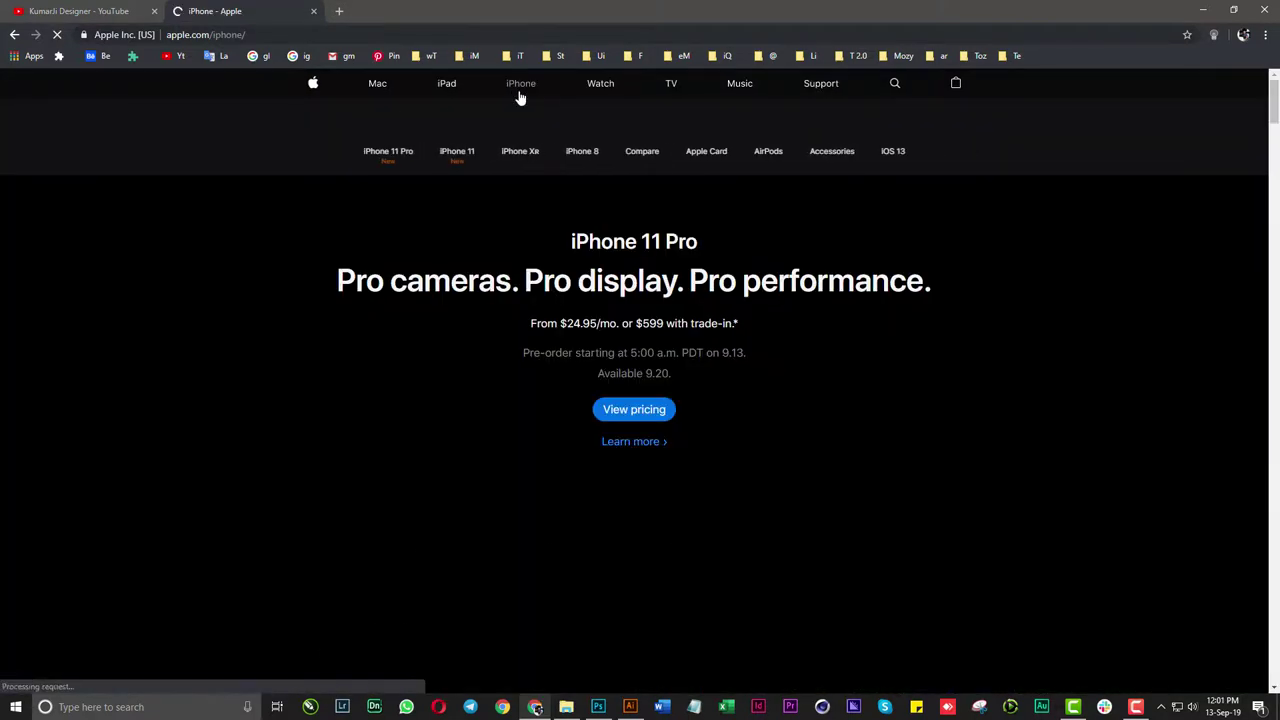
click(395, 138)
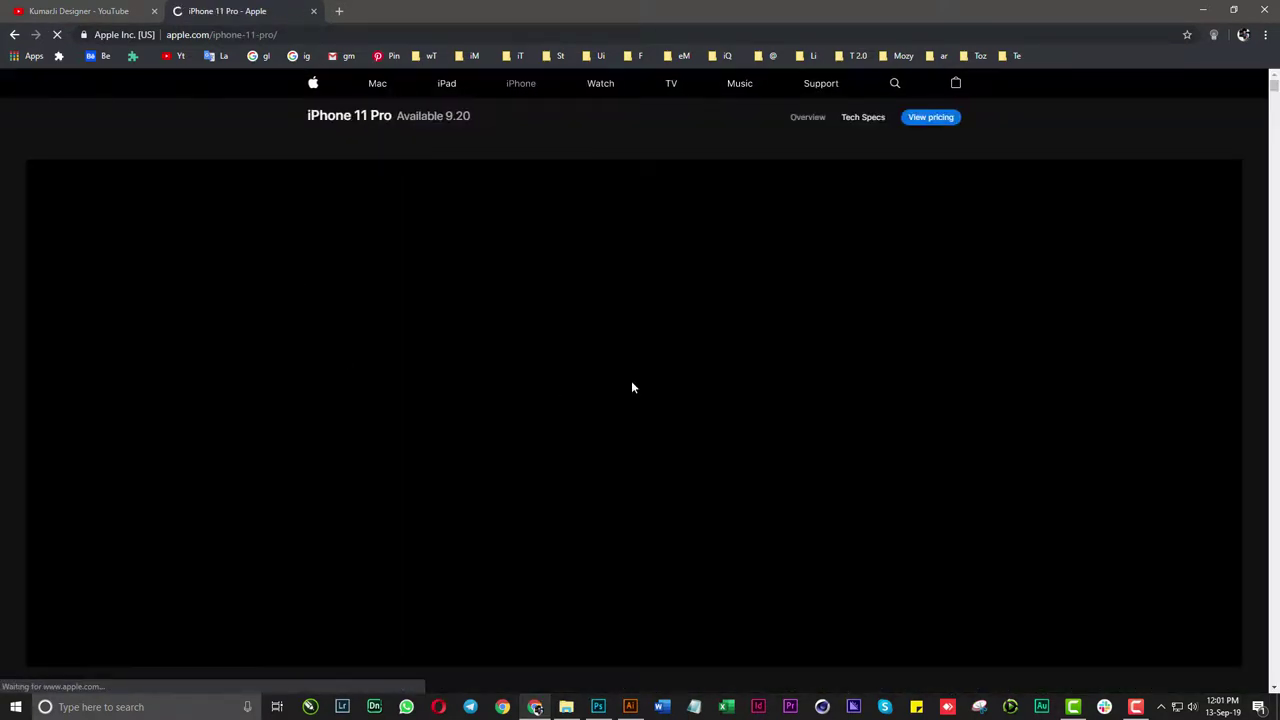
click(864, 122)
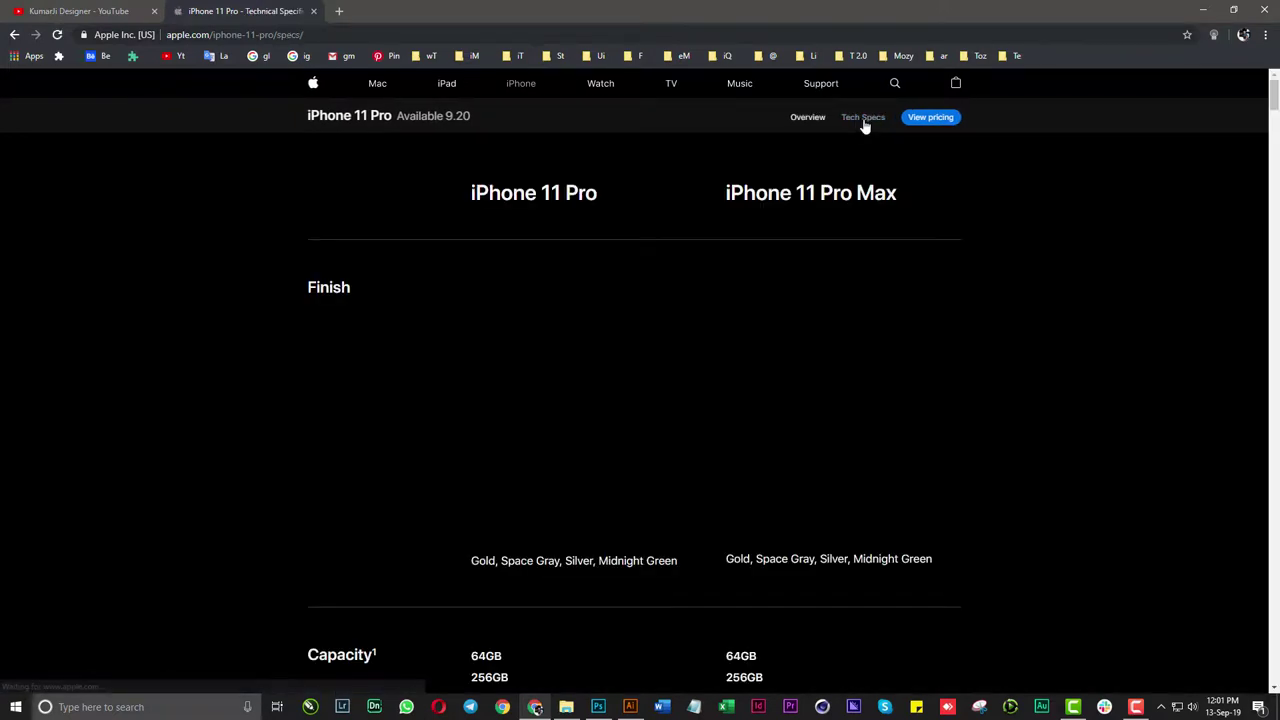
scroll(434, 553, down, 3)
scroll(794, 434, up, 2)
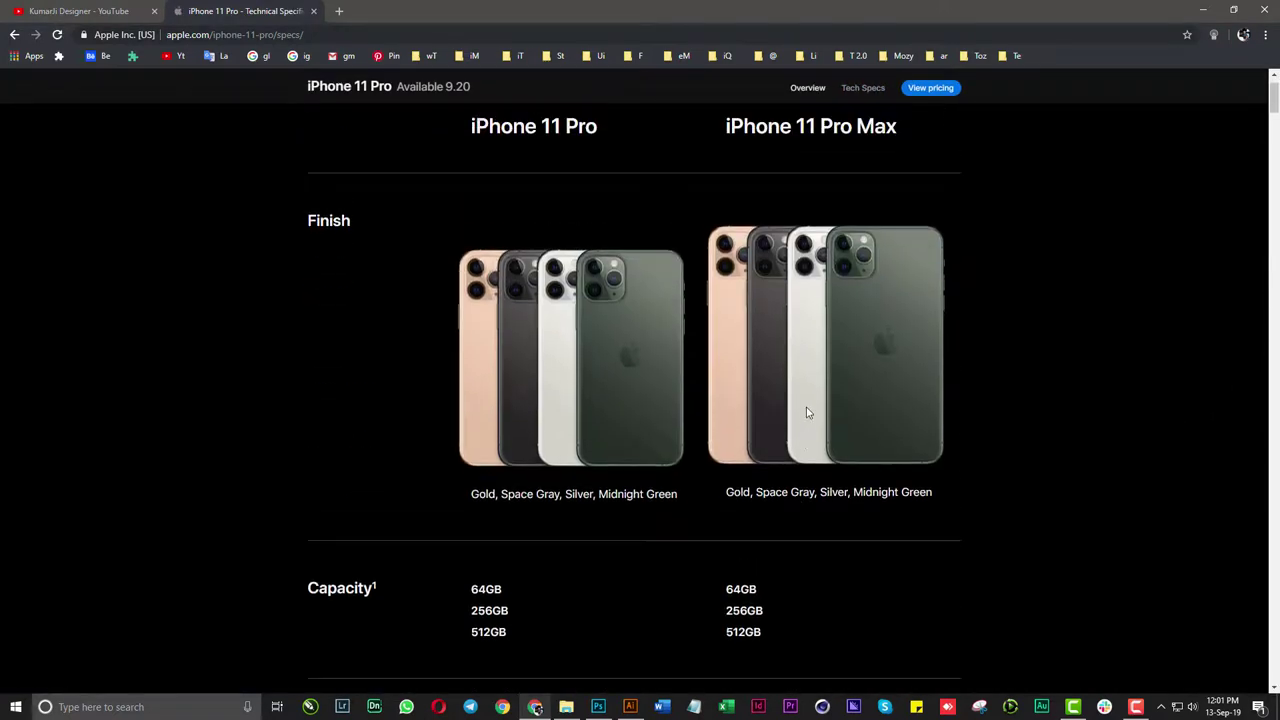
scroll(808, 409, down, 3)
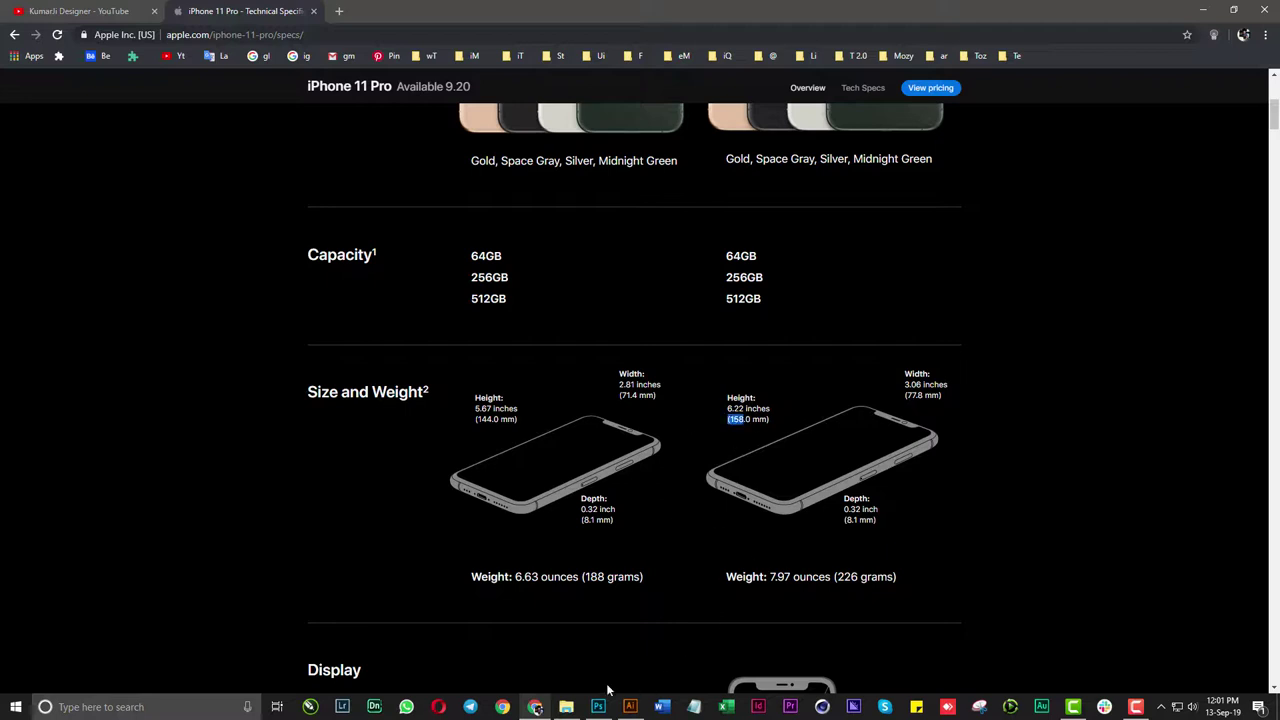
click(694, 707)
Note 158mm in Notepad and paste the copied 77.8mm width on a line above it
drag(507, 484, 377, 428)
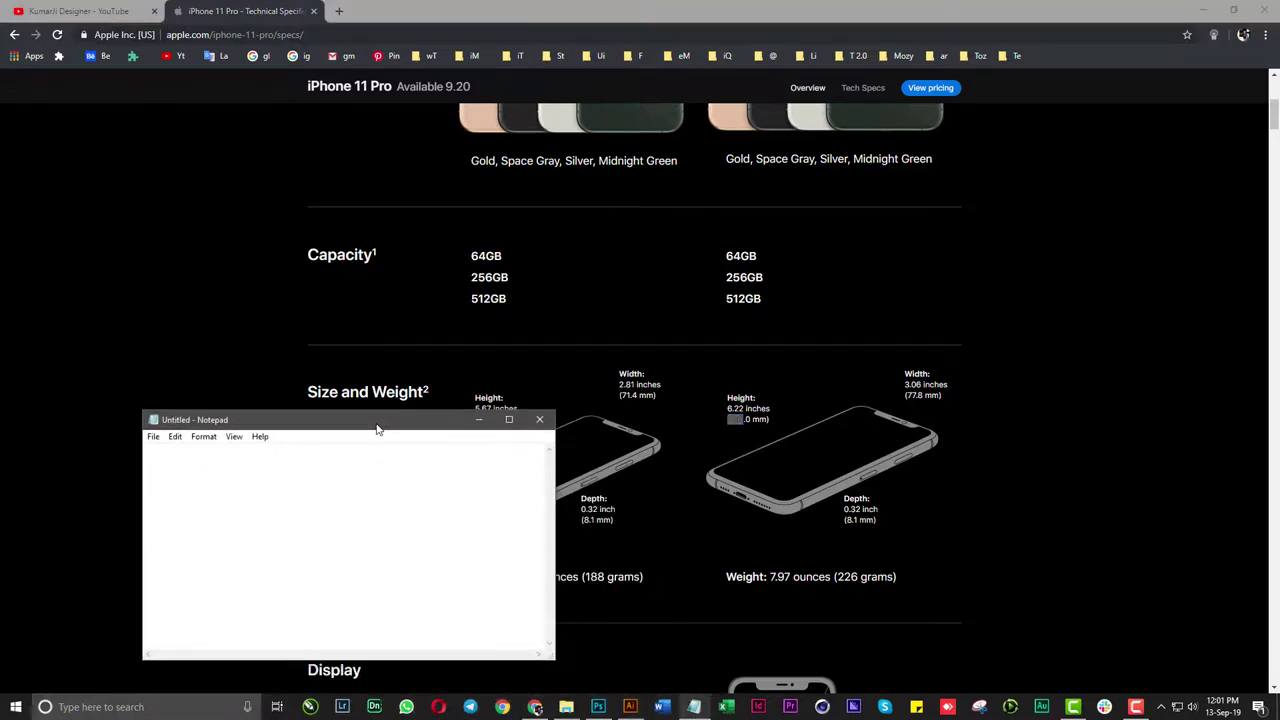
text((158)
key(Return)
key(Up)
click(535, 707)
key(ctrl+c)
key(alt+Tab)
key(ctrl+v)
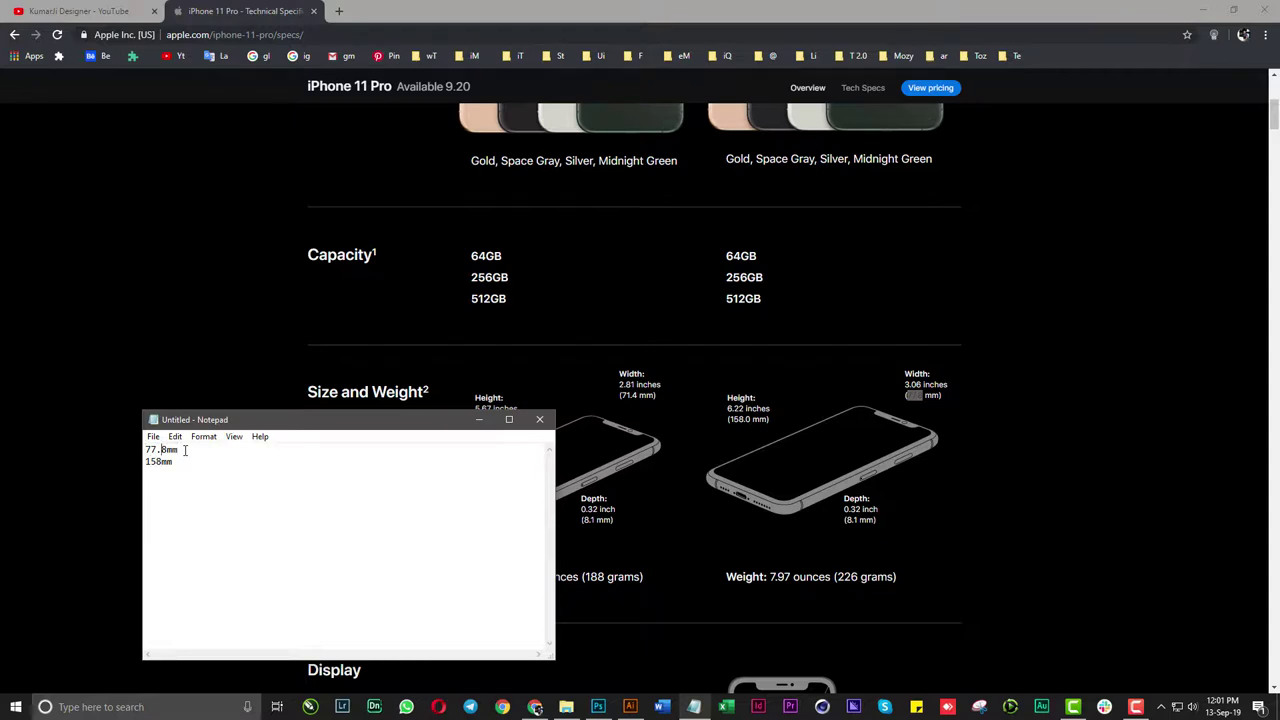
Label the notes 'width 77.8mm' and 'height 158mm', then return to the specs page
text(width)
key(Down)
key(Home)
text(eight)
click(789, 308)
scroll(835, 310, up, 2)
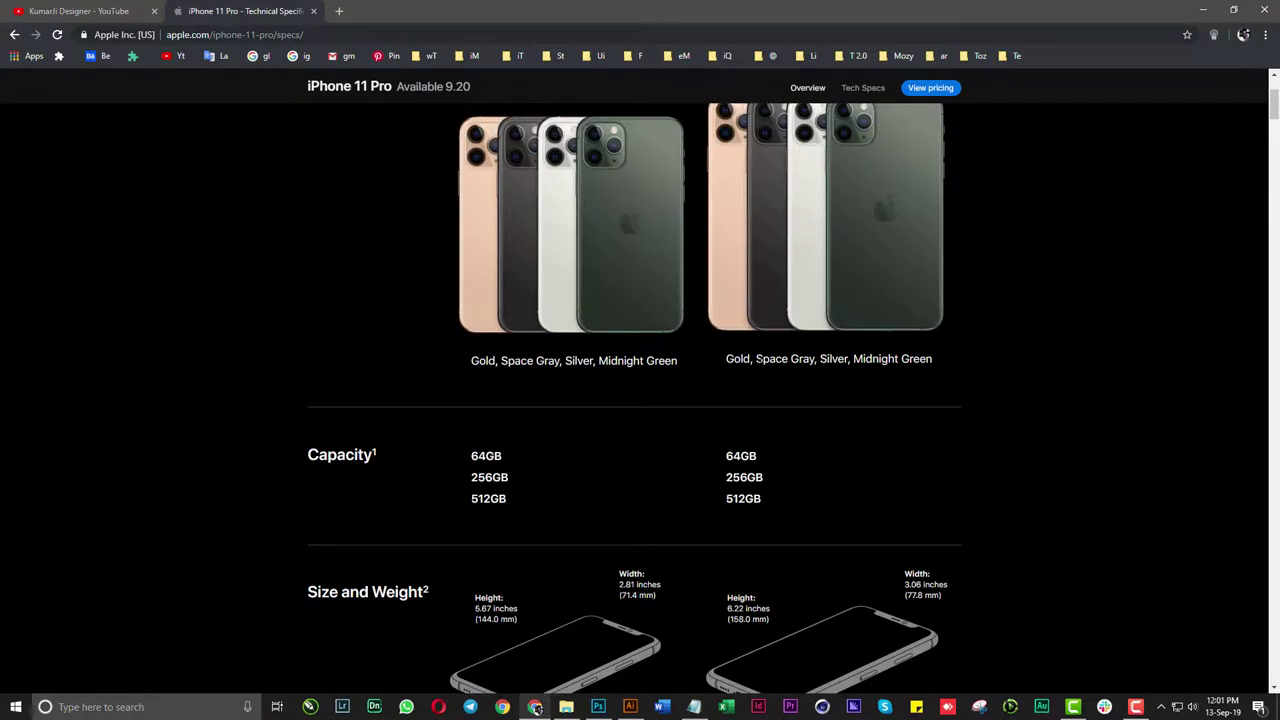
Search Google Images for 'Space Gray color' in a new tab
drag(756, 359, 815, 359)
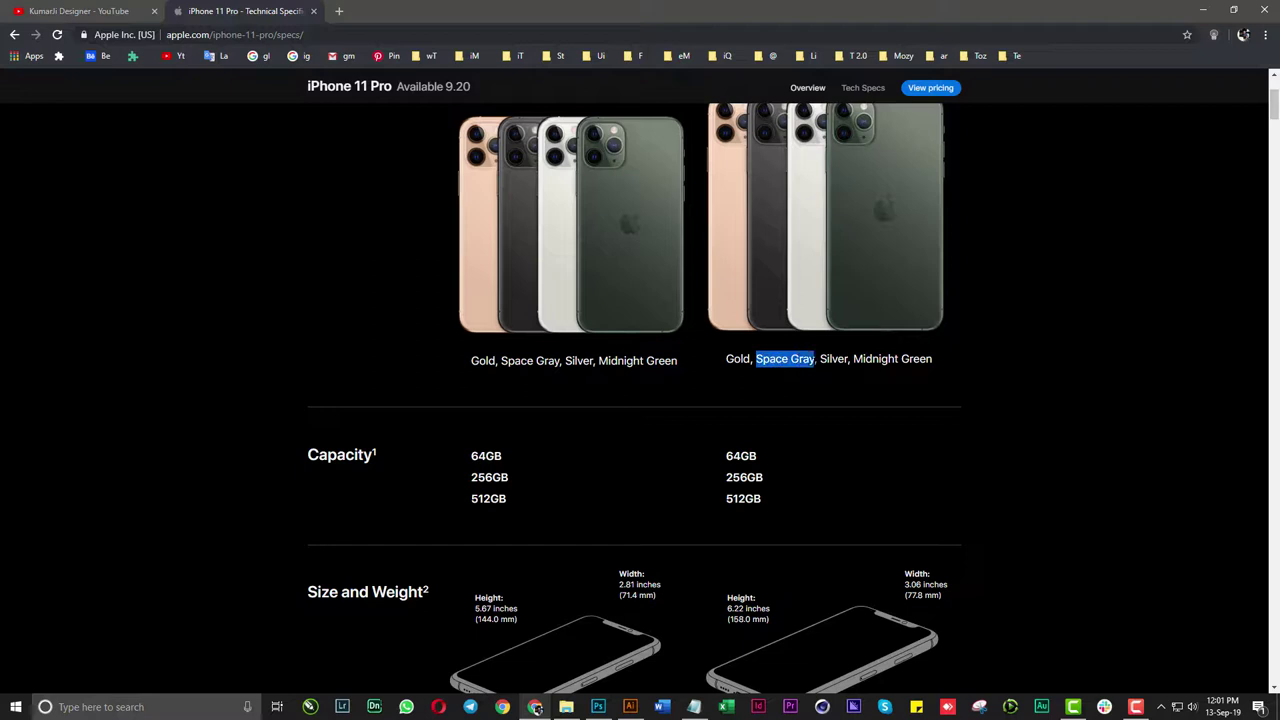
click(339, 11)
click(303, 56)
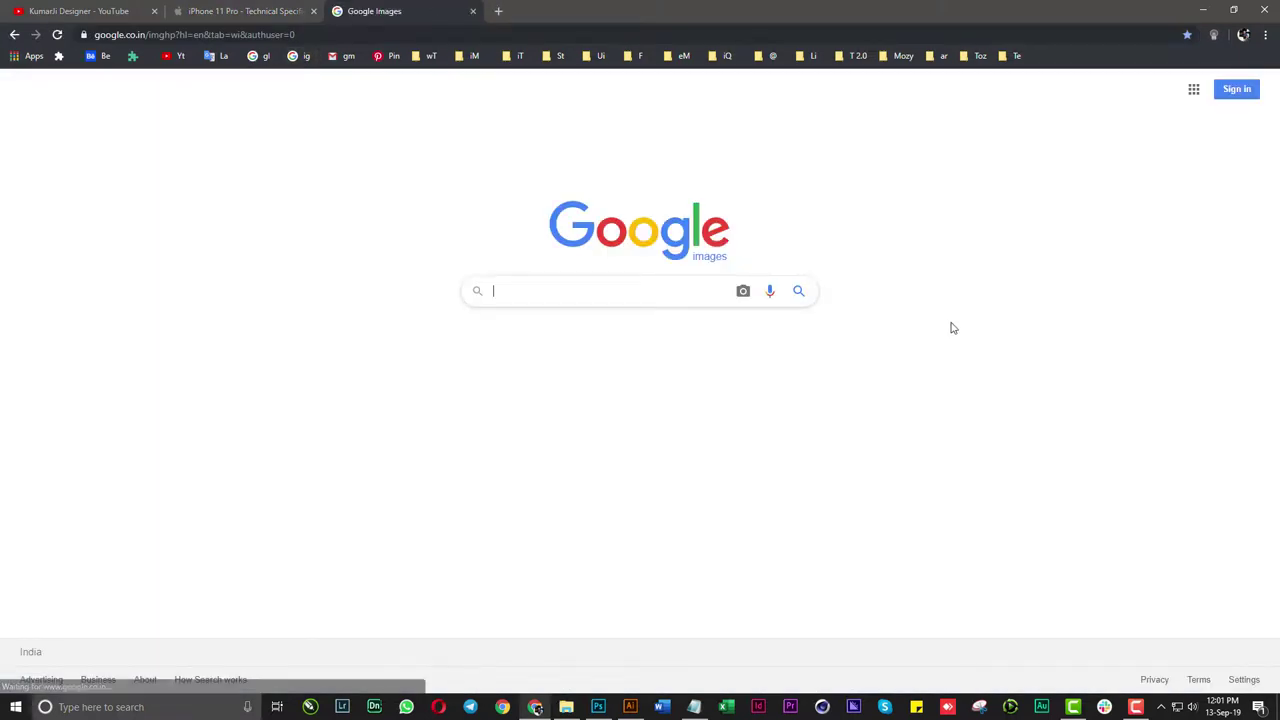
key(ctrl+v)
text(color)
key(Return)
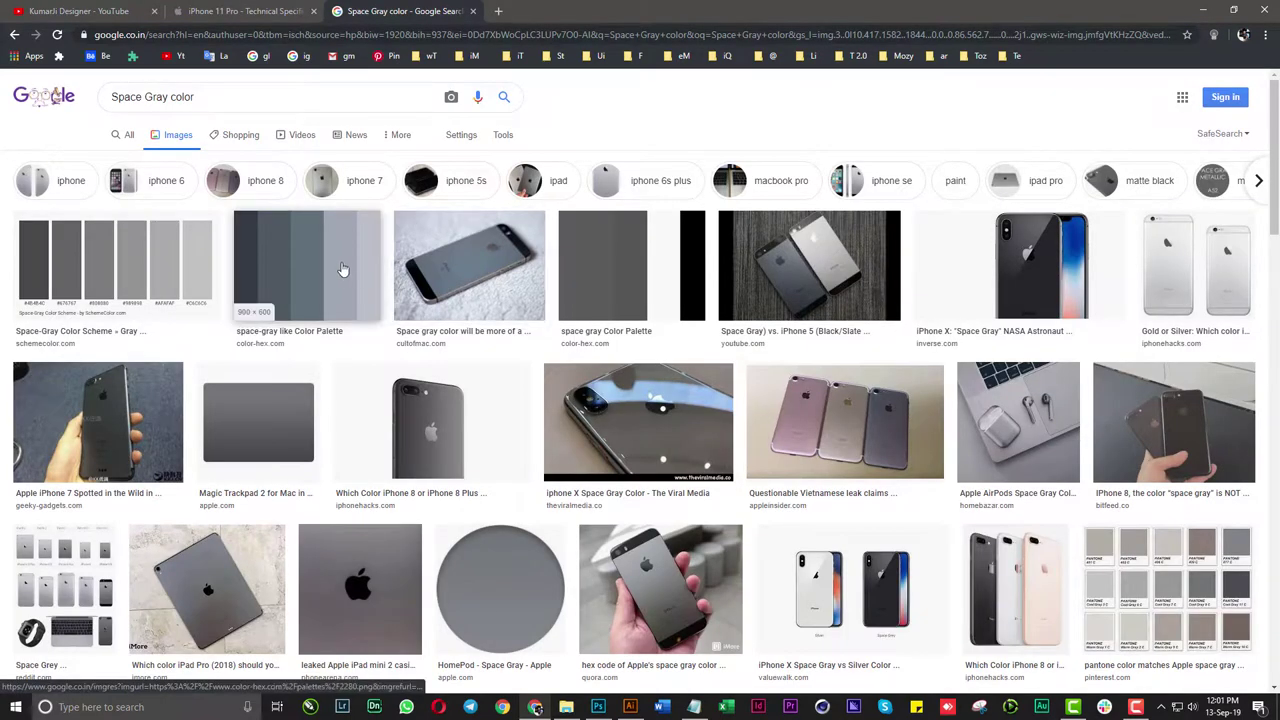
Save the space-gray colour palette image from the results as 2280.png
click(341, 270)
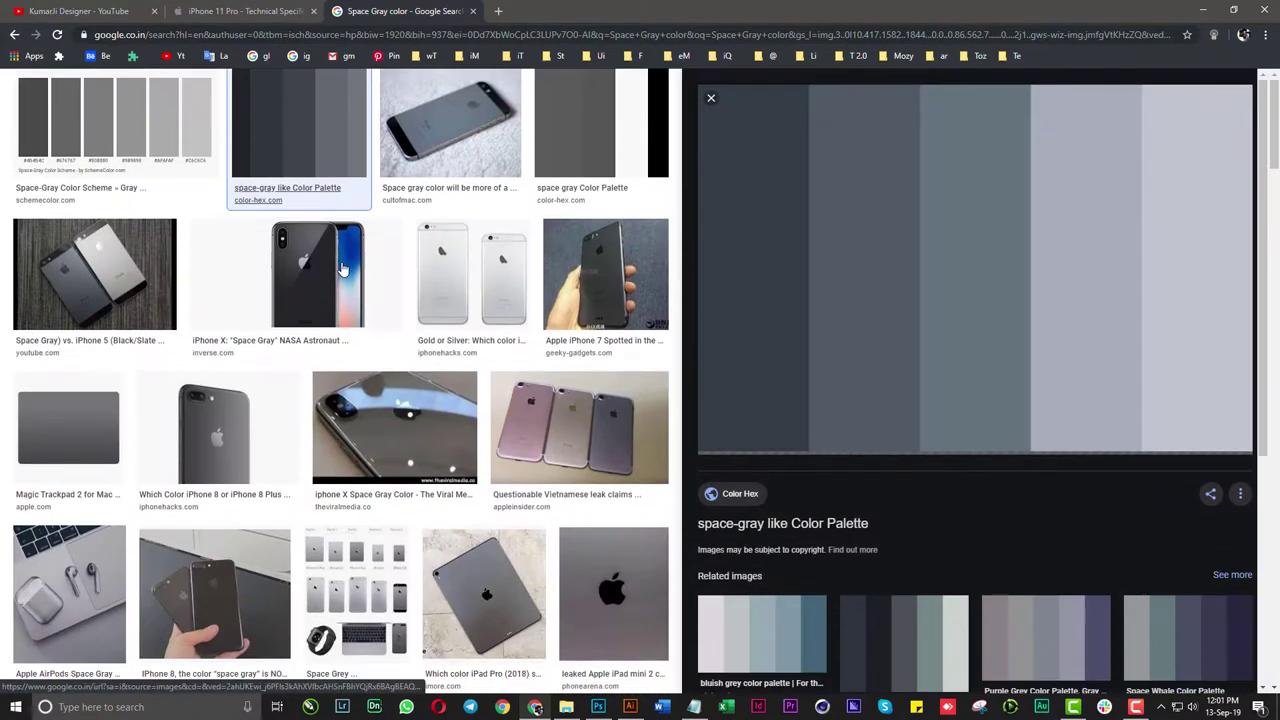
right_click(1052, 212)
click(1100, 333)
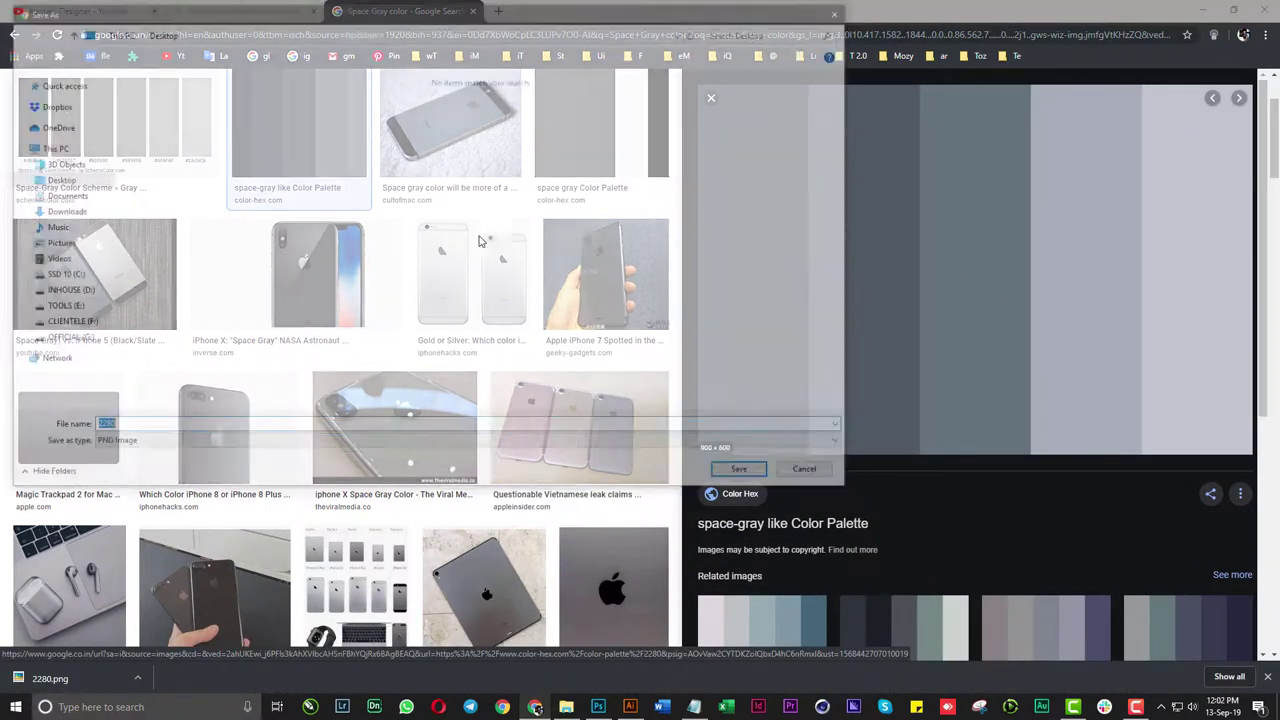
click(746, 474)
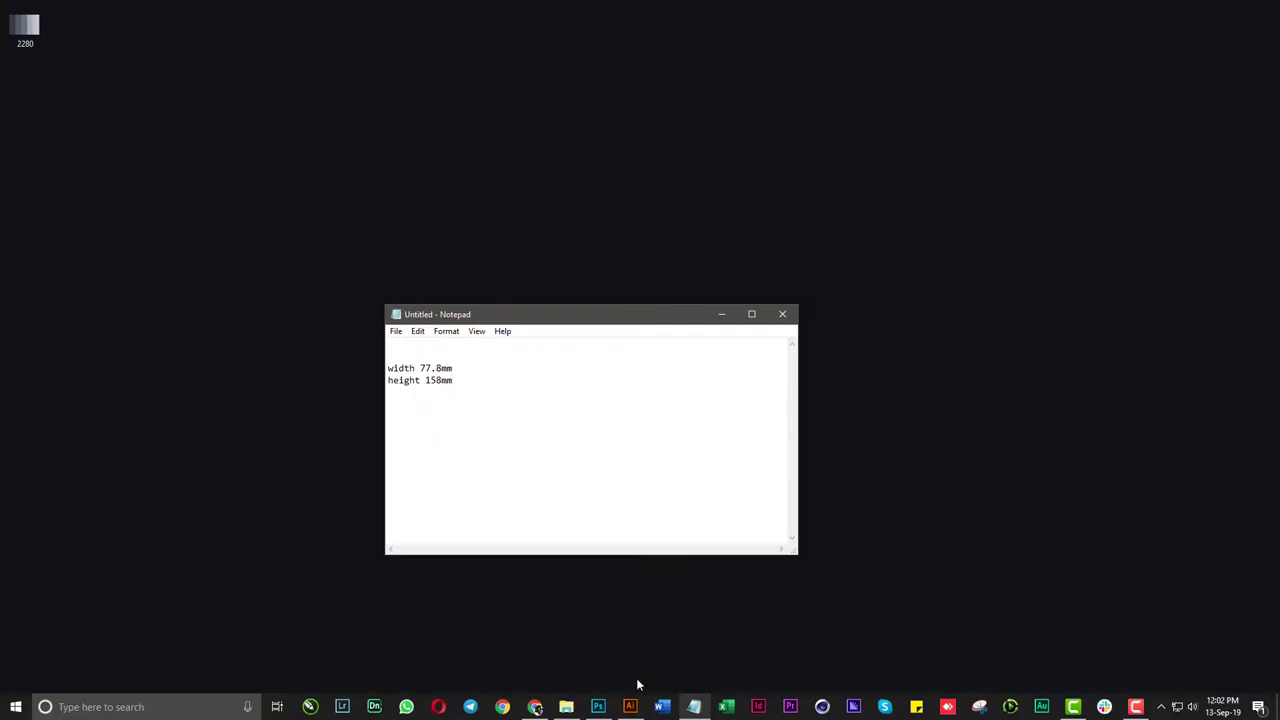
click(630, 706)
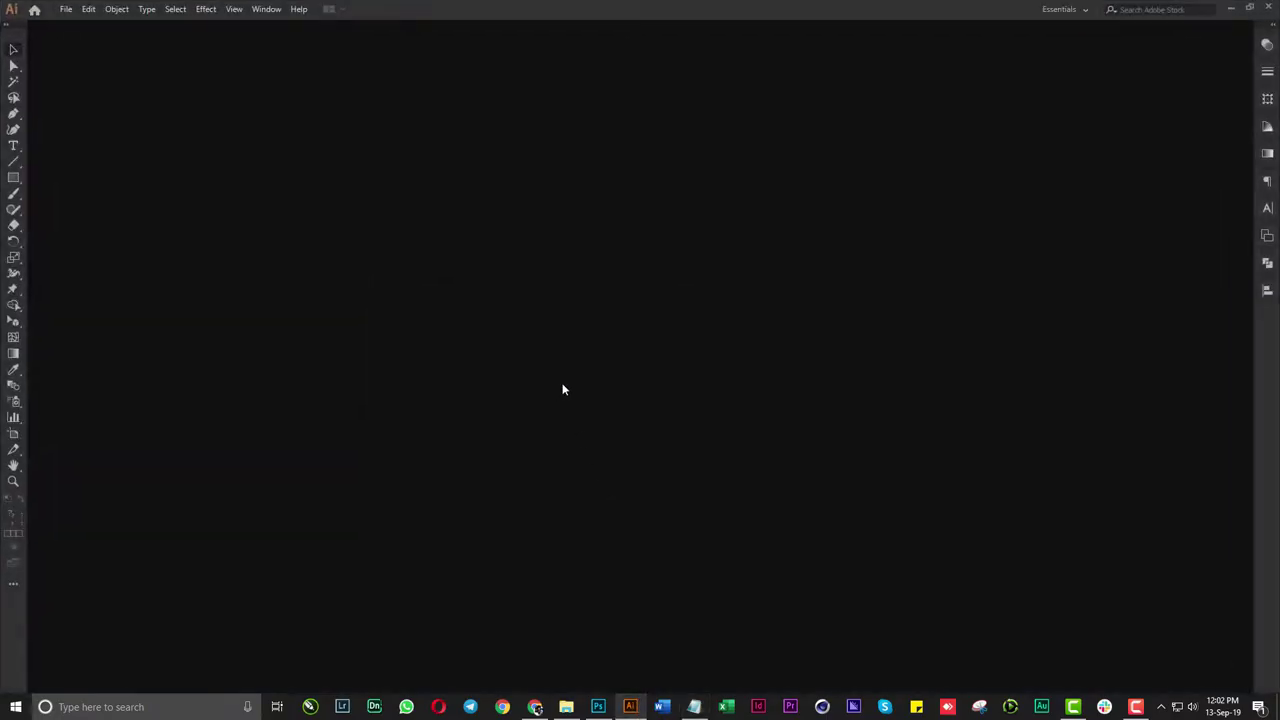
Create a 77.8 × 158 mm document named 'iPhone 11 Pro Box Design'
key(ctrl+n)
key(BackSpace)
text(iPhone 11)
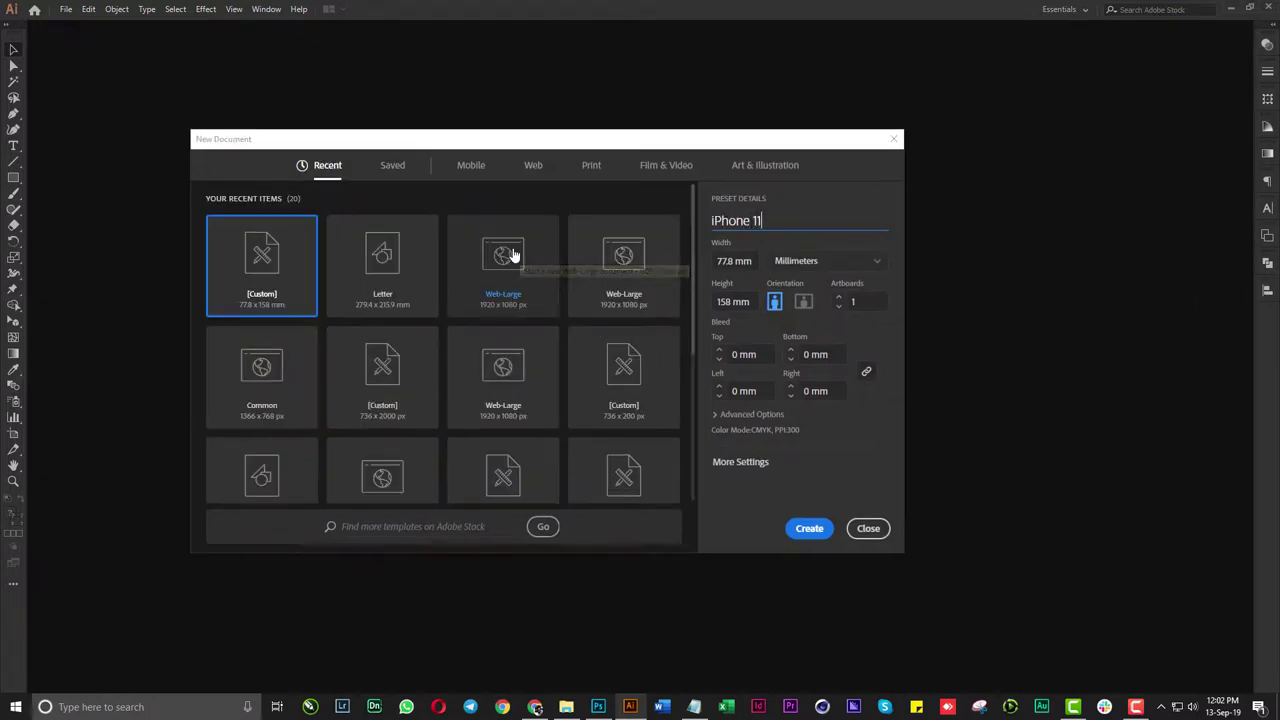
text( Pro Box D)
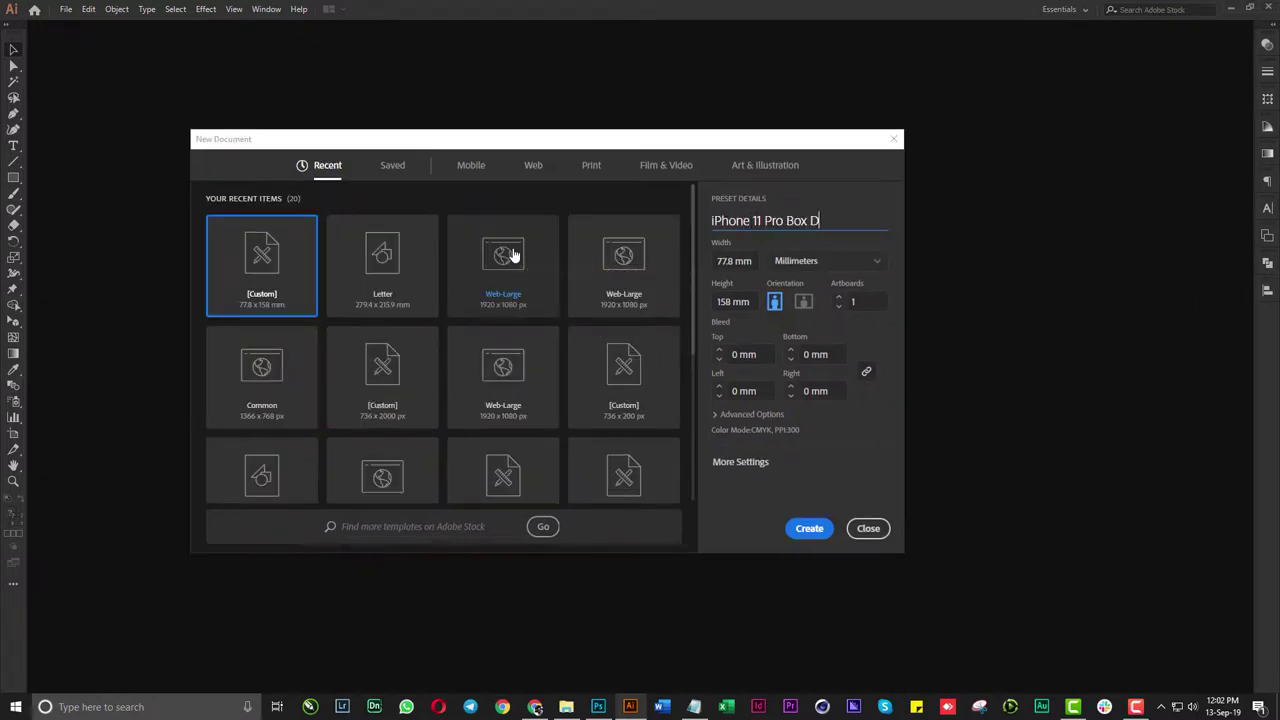
text(esign)
click(703, 707)
drag(371, 525, 282, 521)
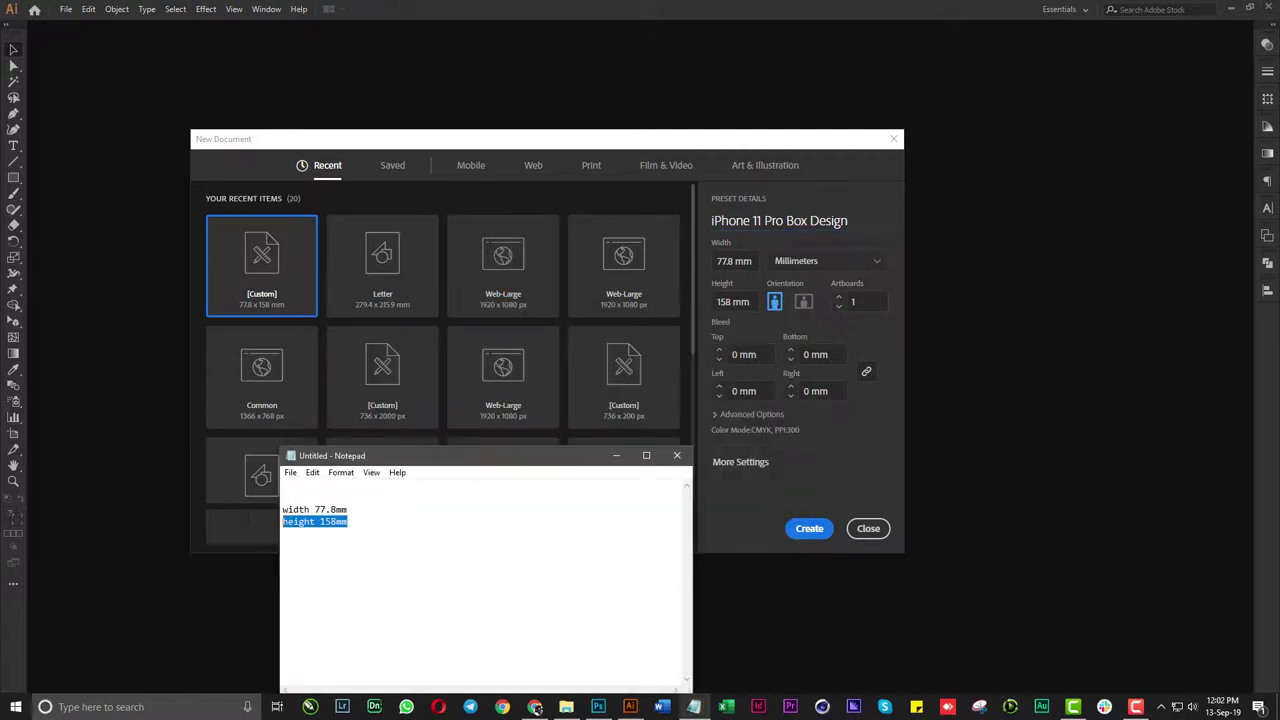
click(809, 528)
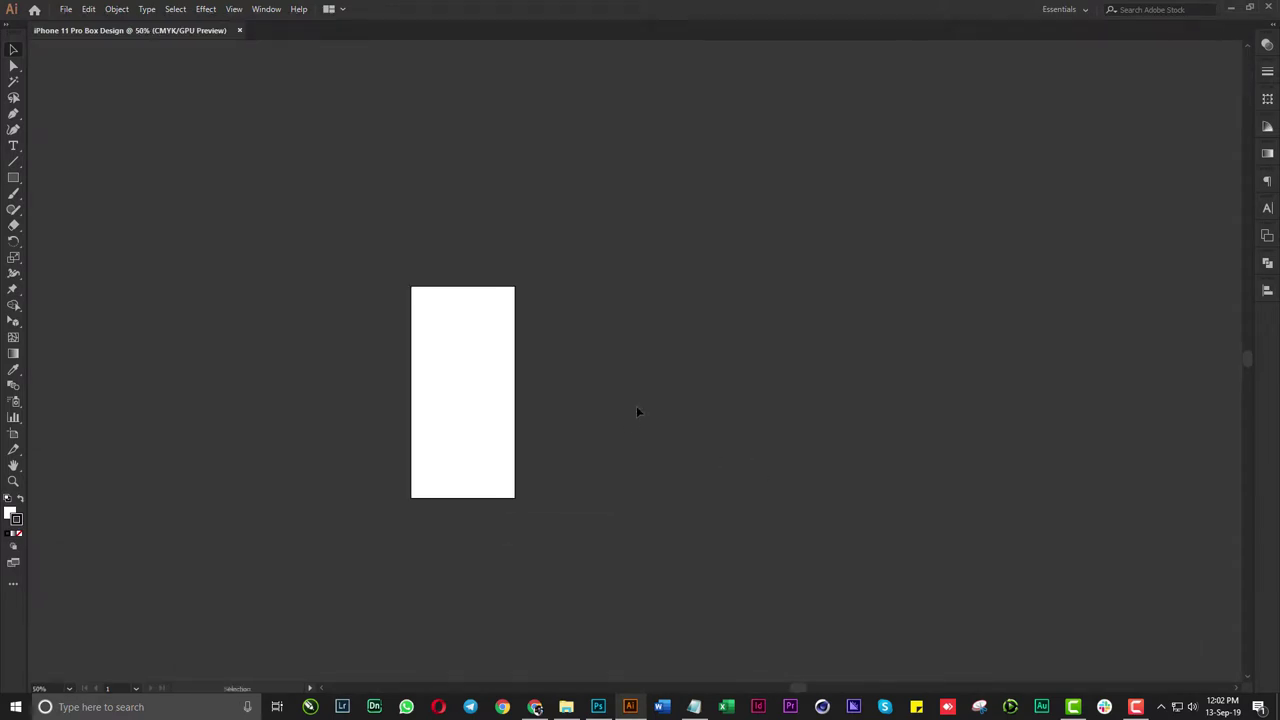
Draw a 77.8 × 158 mm rectangle and place it beside the artboard
key(m)
click(491, 331)
drag(89, 15, 697, 335)
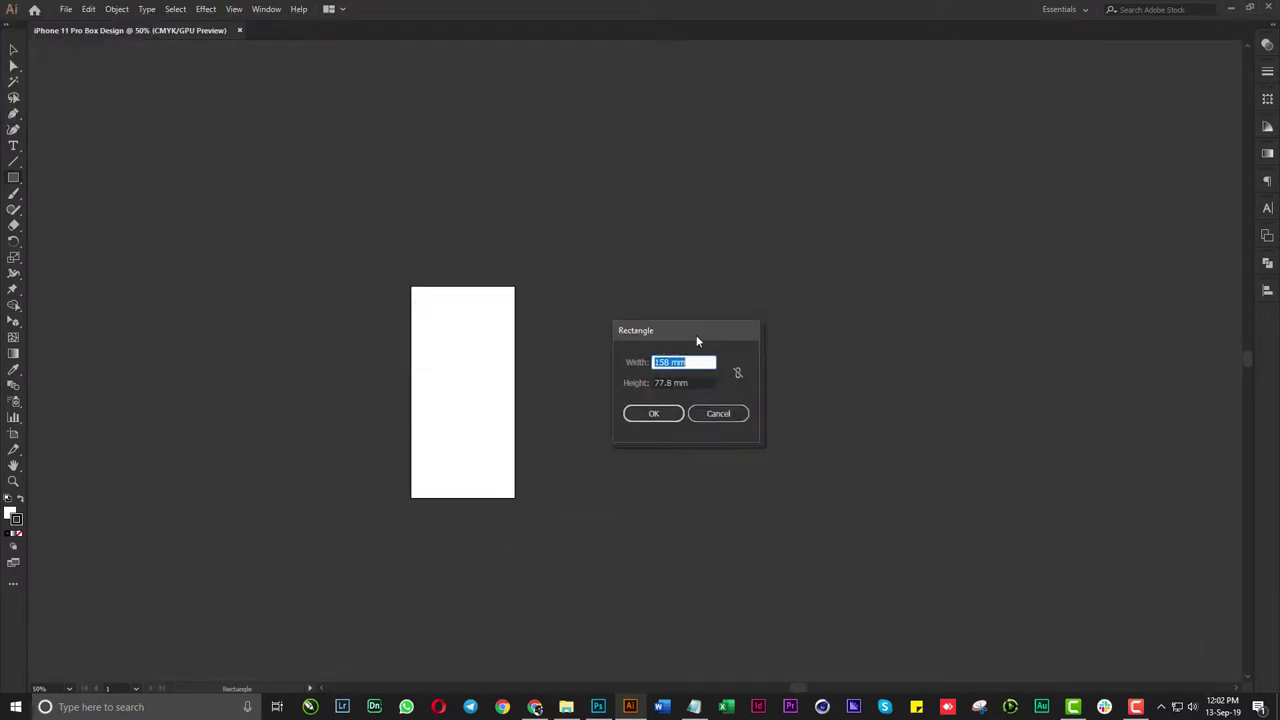
text(77)
text(.8)
key(Tab)
key(Tab)
key(shift+Tab)
text(15)
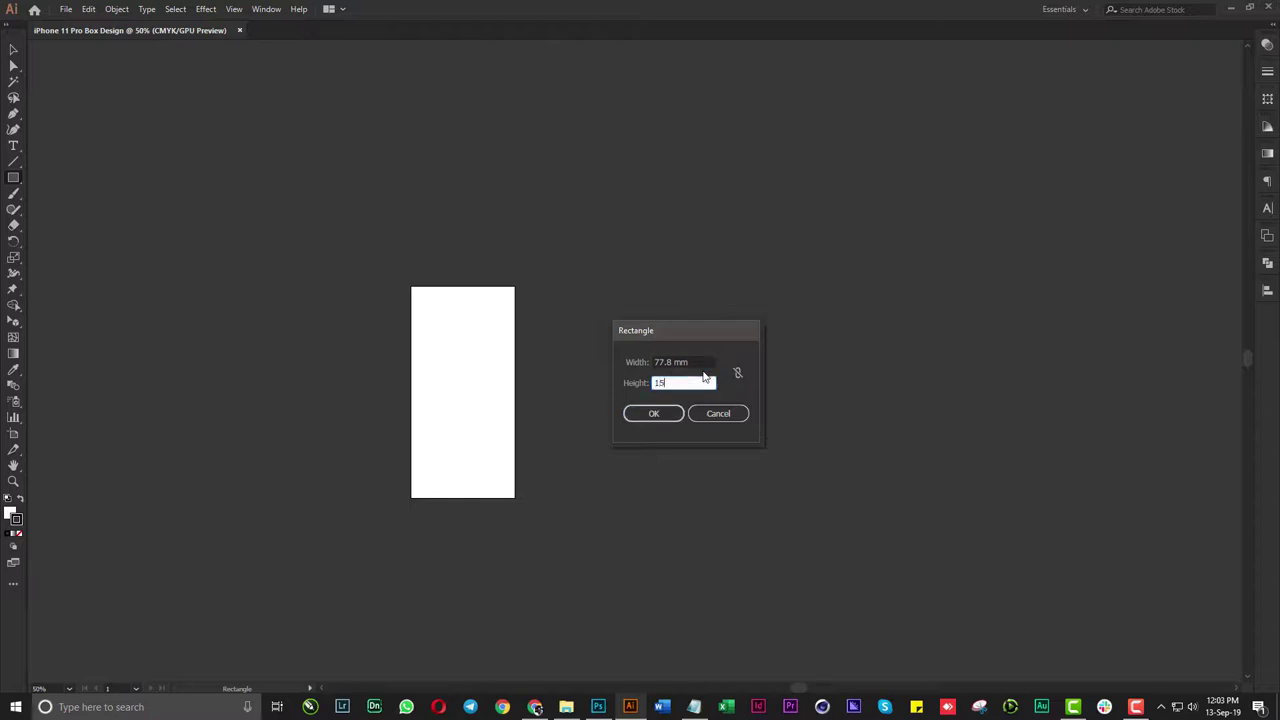
key(Return)
key(ctrl+=)
drag(631, 391, 605, 373)
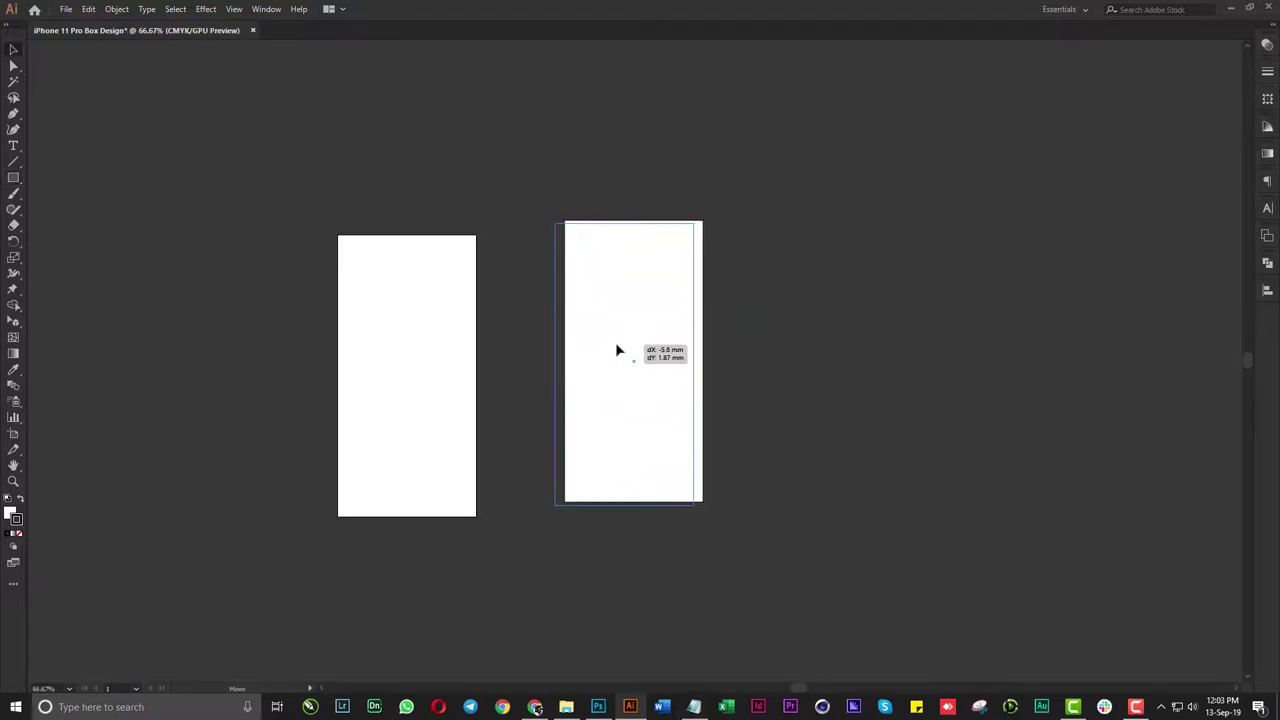
Resize the artboard to 97.8 × 178 mm in Artboard Options
key(shift+o)
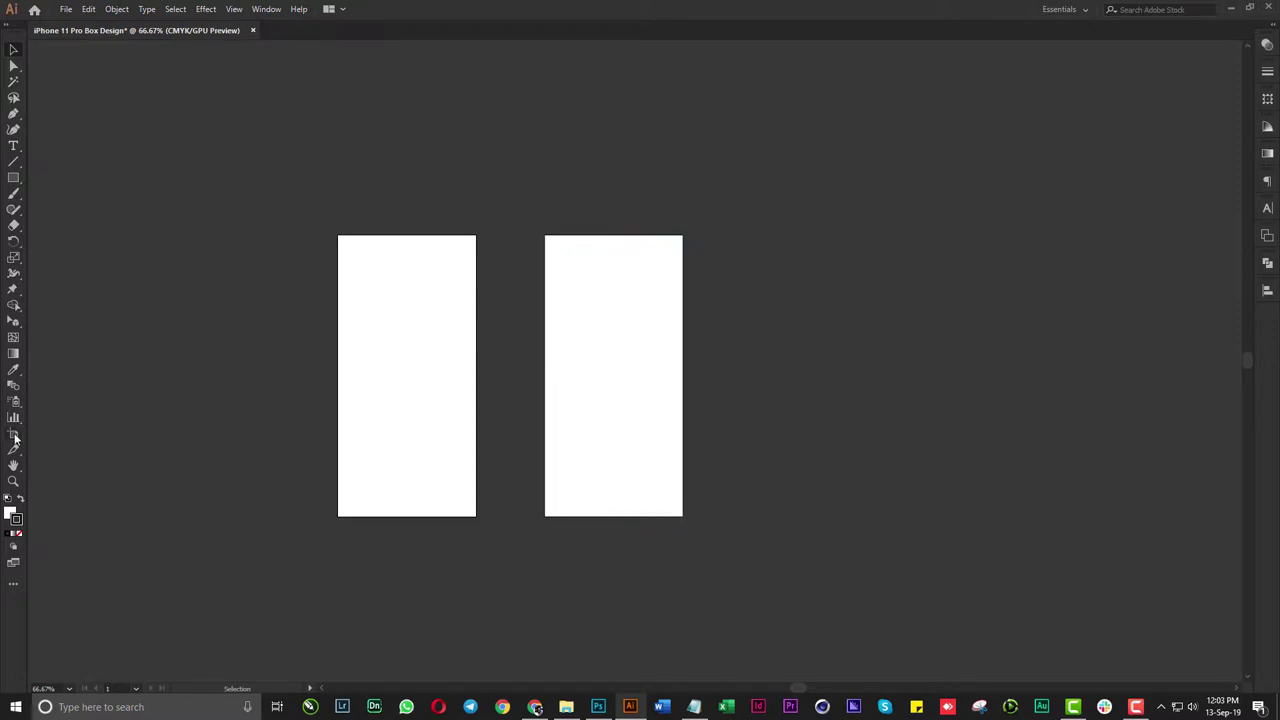
key(Return)
key(Tab)
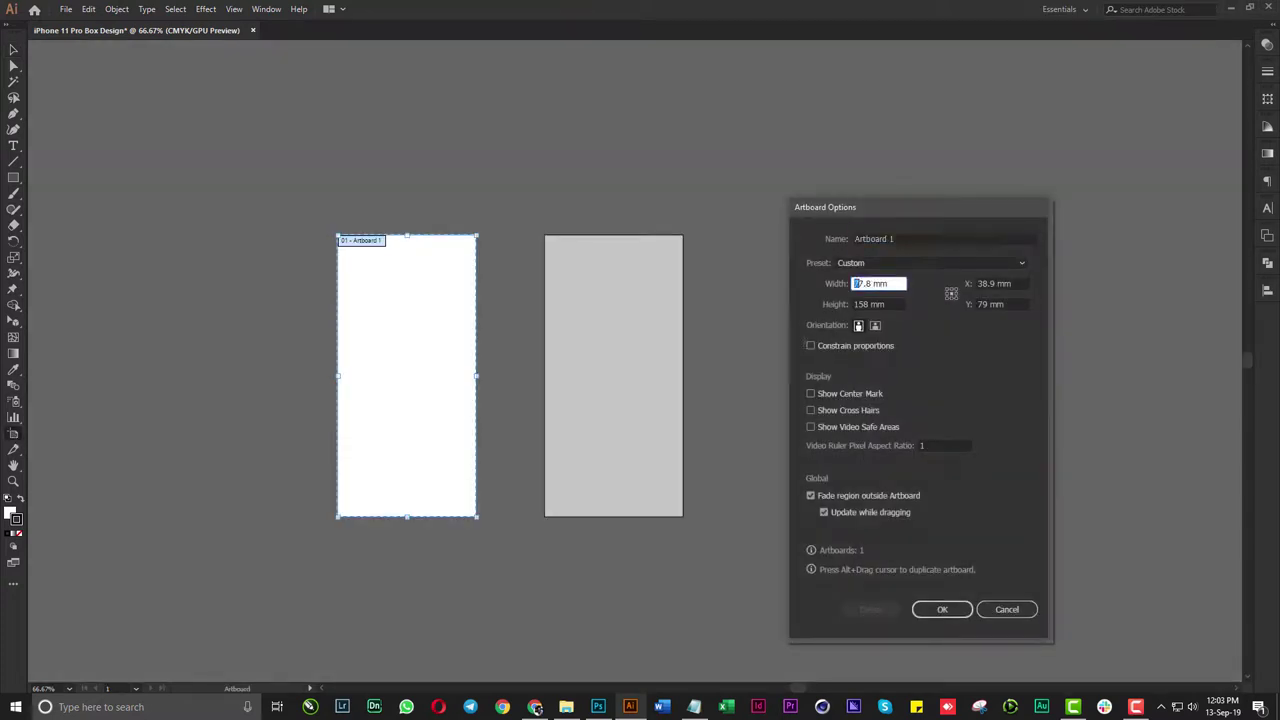
key(Tab)
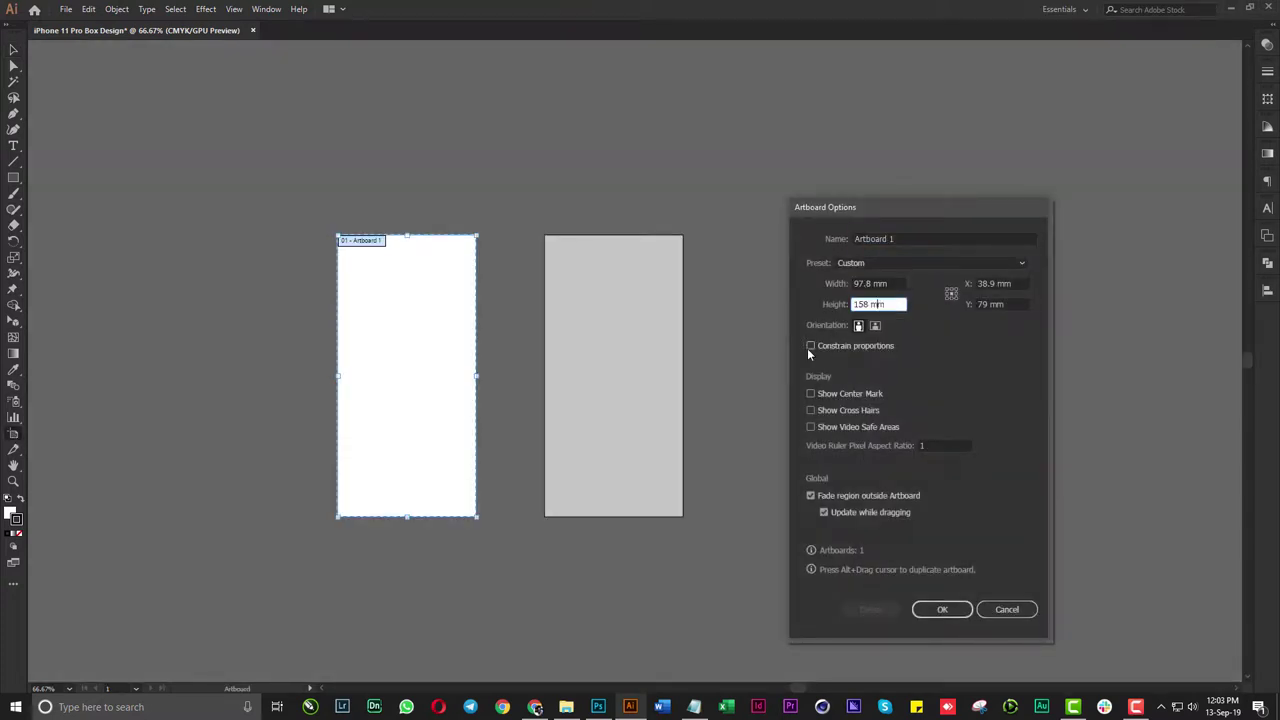
key(BackSpace)
text(7)
key(Return)
Centre the rectangle horizontally on the artboard
key(v)
click(640, 386)
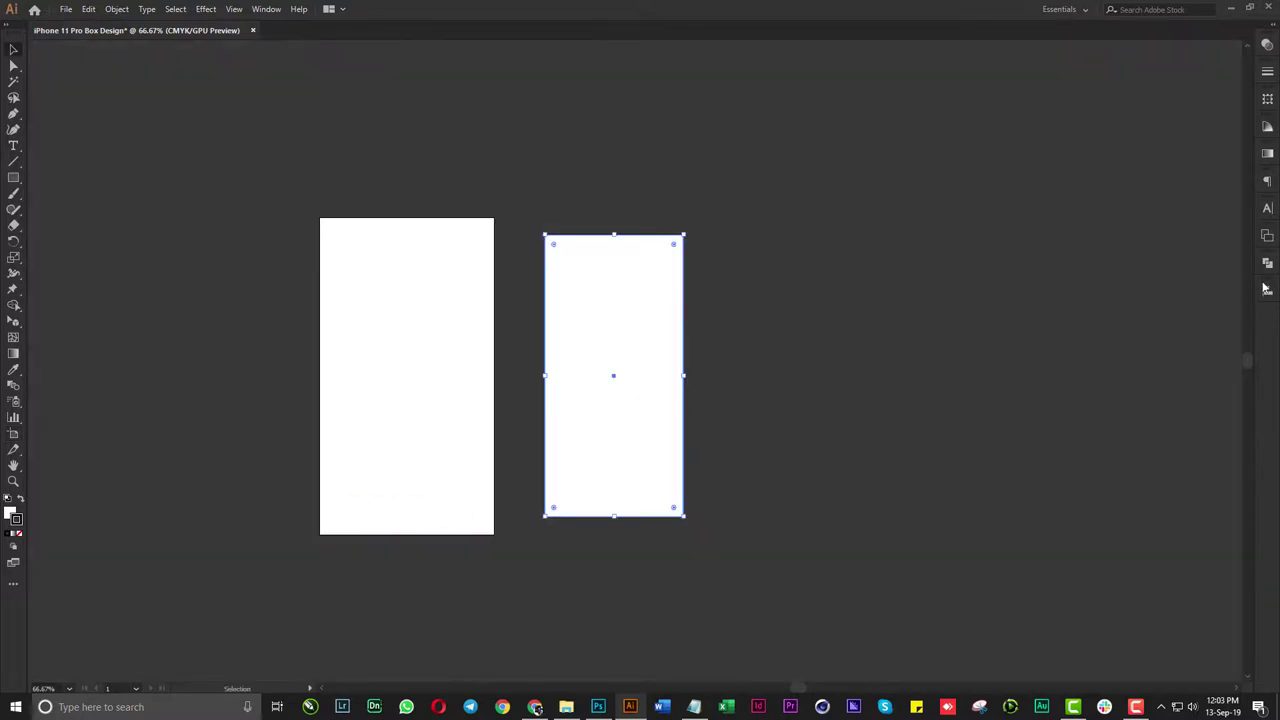
click(1268, 292)
click(1135, 319)
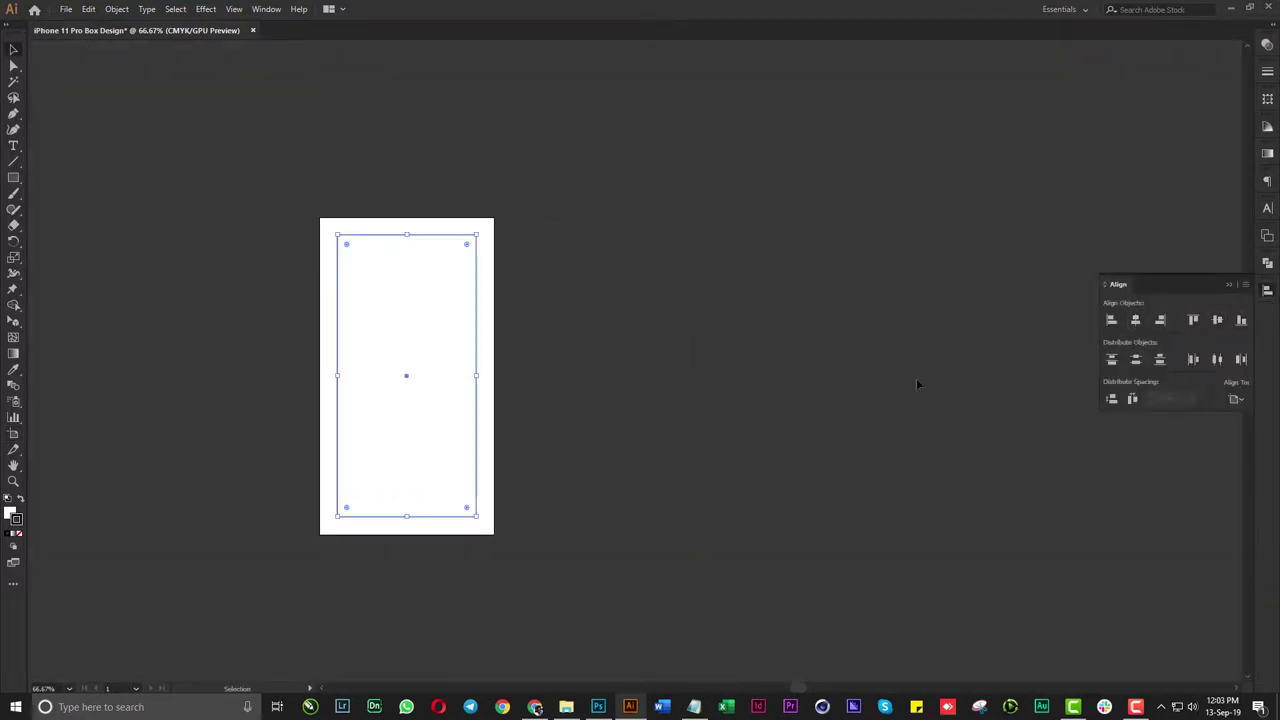
scroll(596, 299, up, 2)
scroll(620, 366, down, 2)
scroll(620, 366, up, 1)
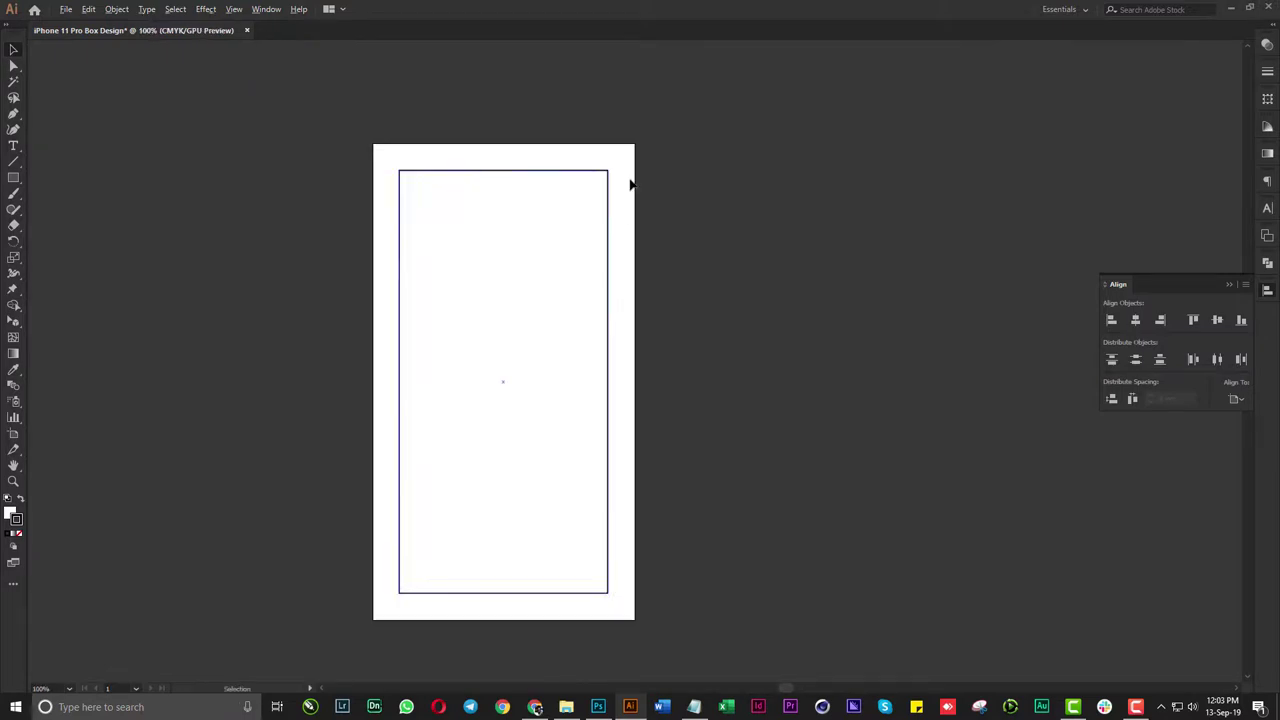
Give the rectangle 10 mm rounded corners
click(1266, 104)
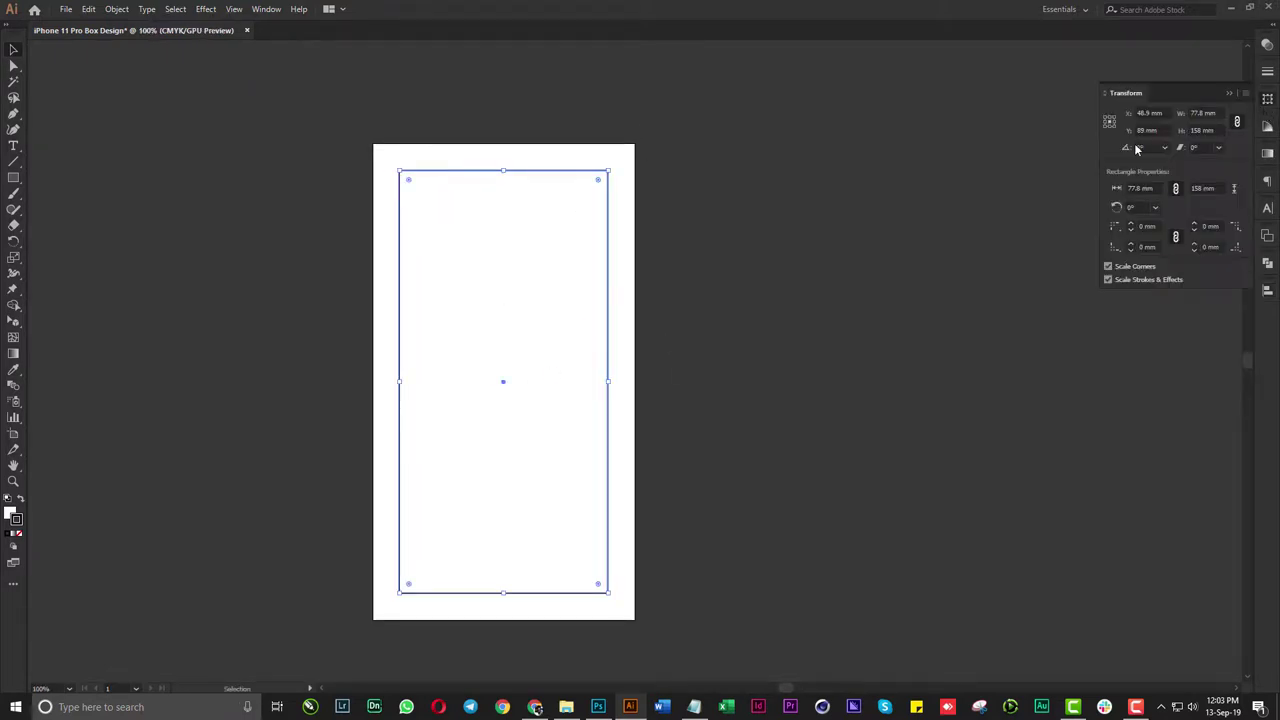
click(1150, 247)
text(10)
key(Return)
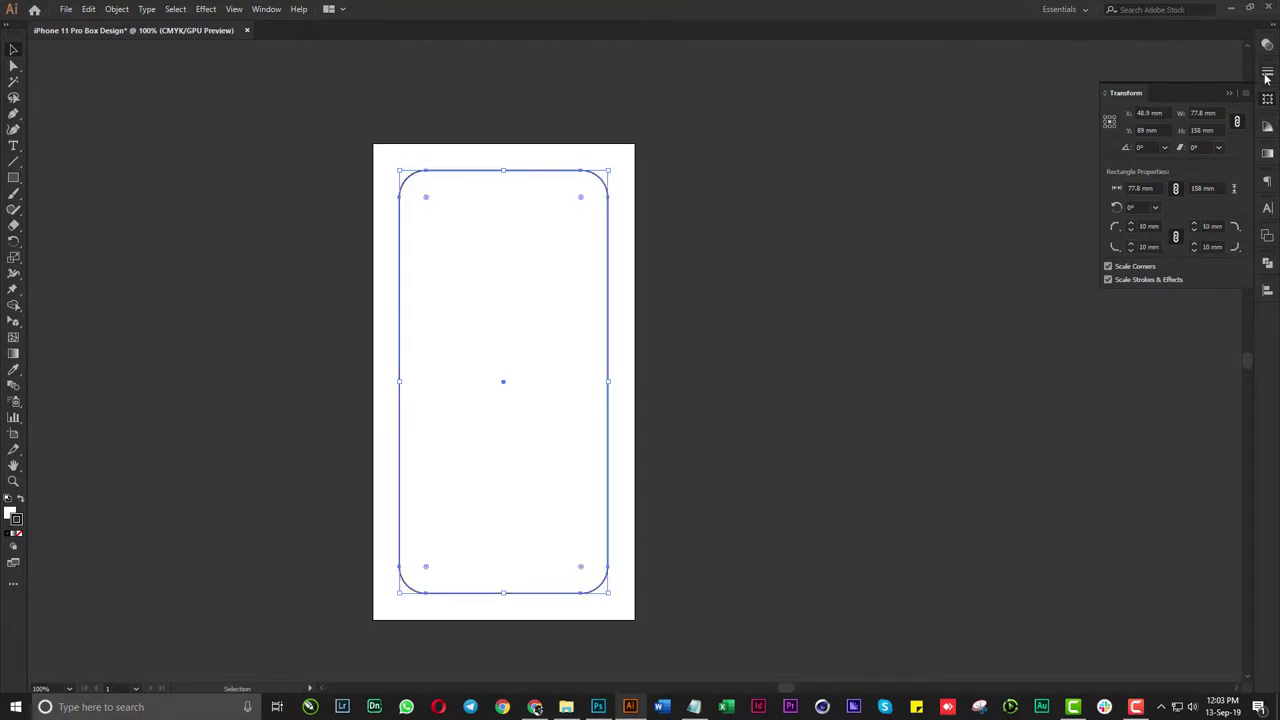
Give the outline a 5 pt stroke aligned to the inside, then deselect it
click(1267, 71)
key(Return)
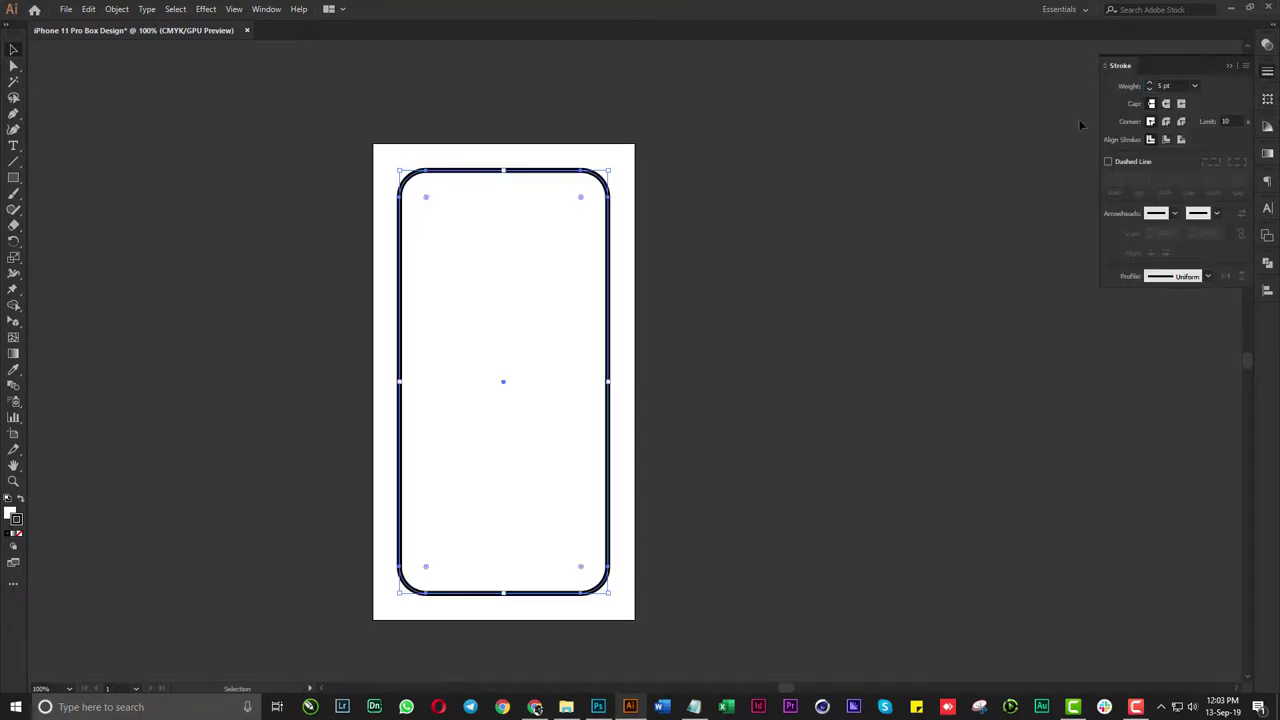
click(1165, 140)
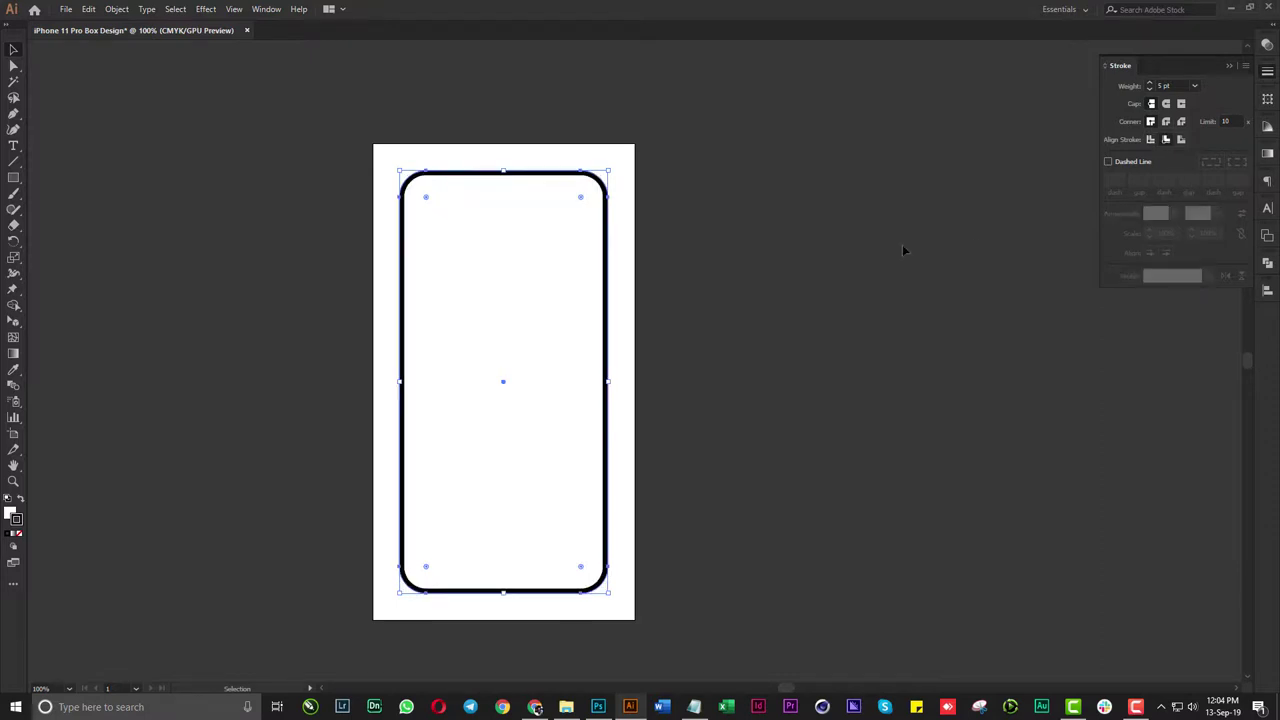
click(765, 264)
scroll(522, 160, up, 1)
scroll(526, 160, down, 1)
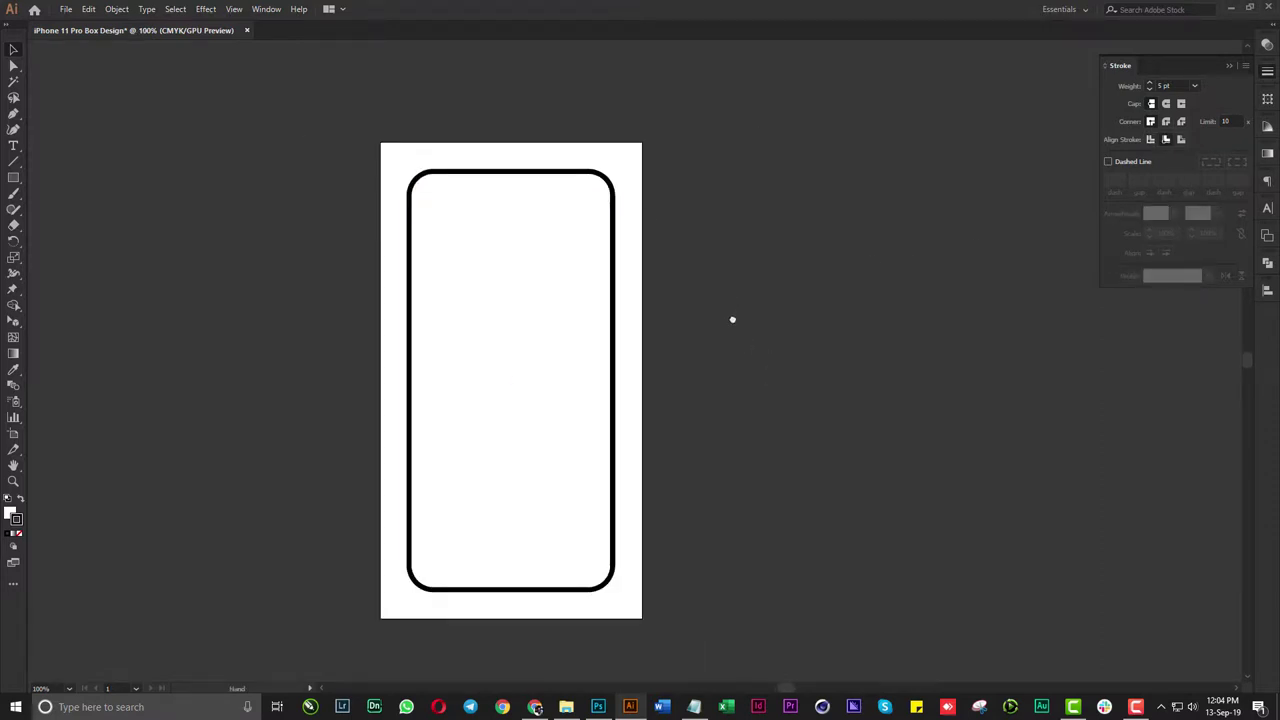
drag(732, 319, 747, 309)
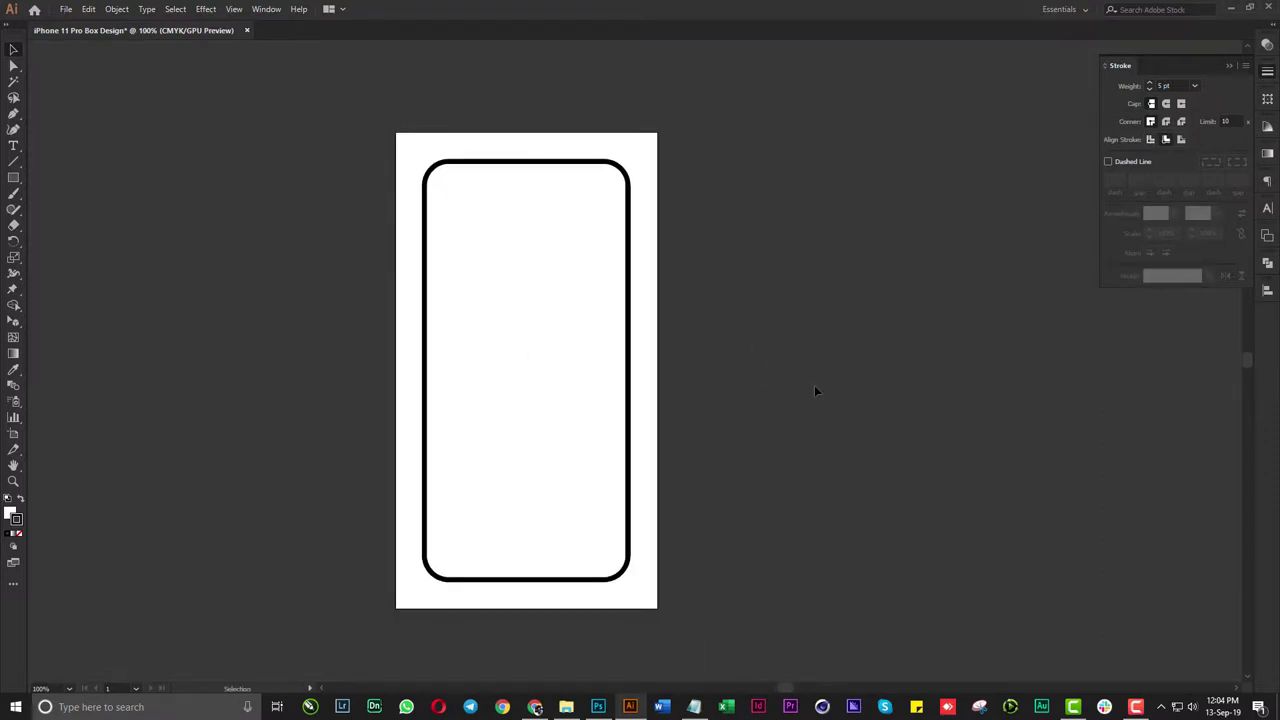
scroll(562, 282, up, 1)
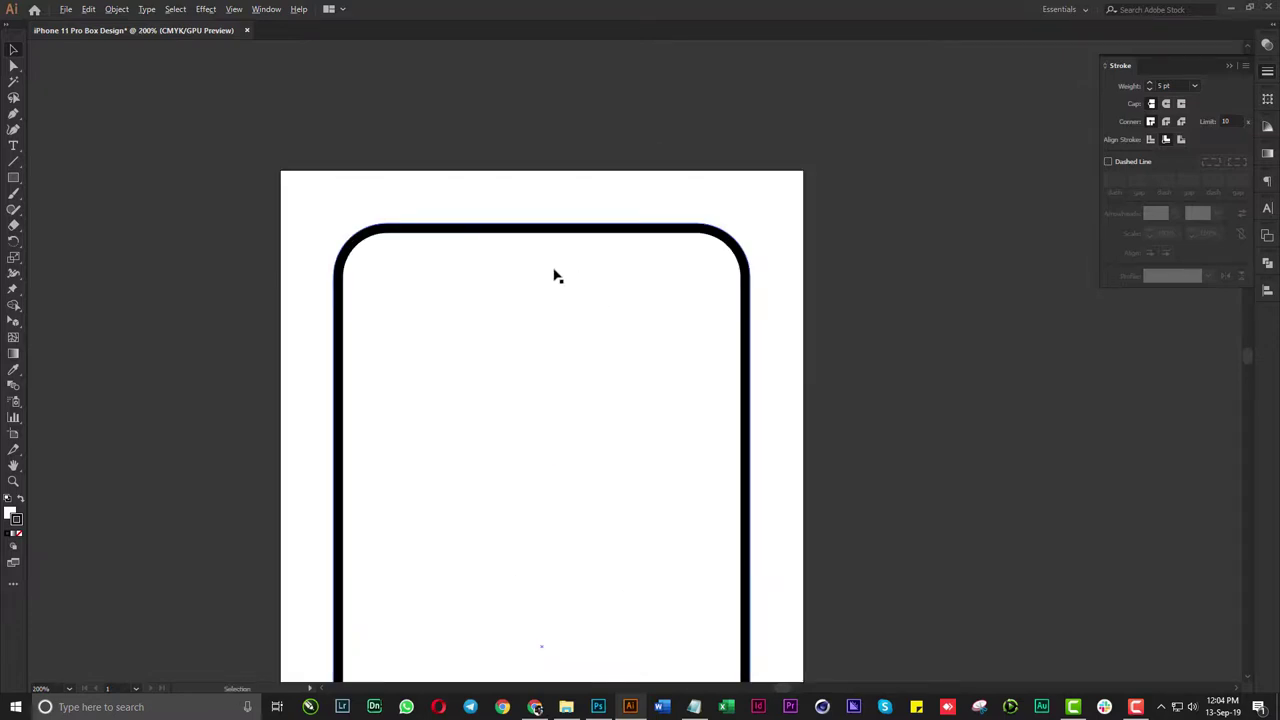
Draw a 30 × 5 mm notch rectangle and fill it dark grey with the eyedropper
key(m)
drag(486, 223, 737, 286)
key(ctrl+z)
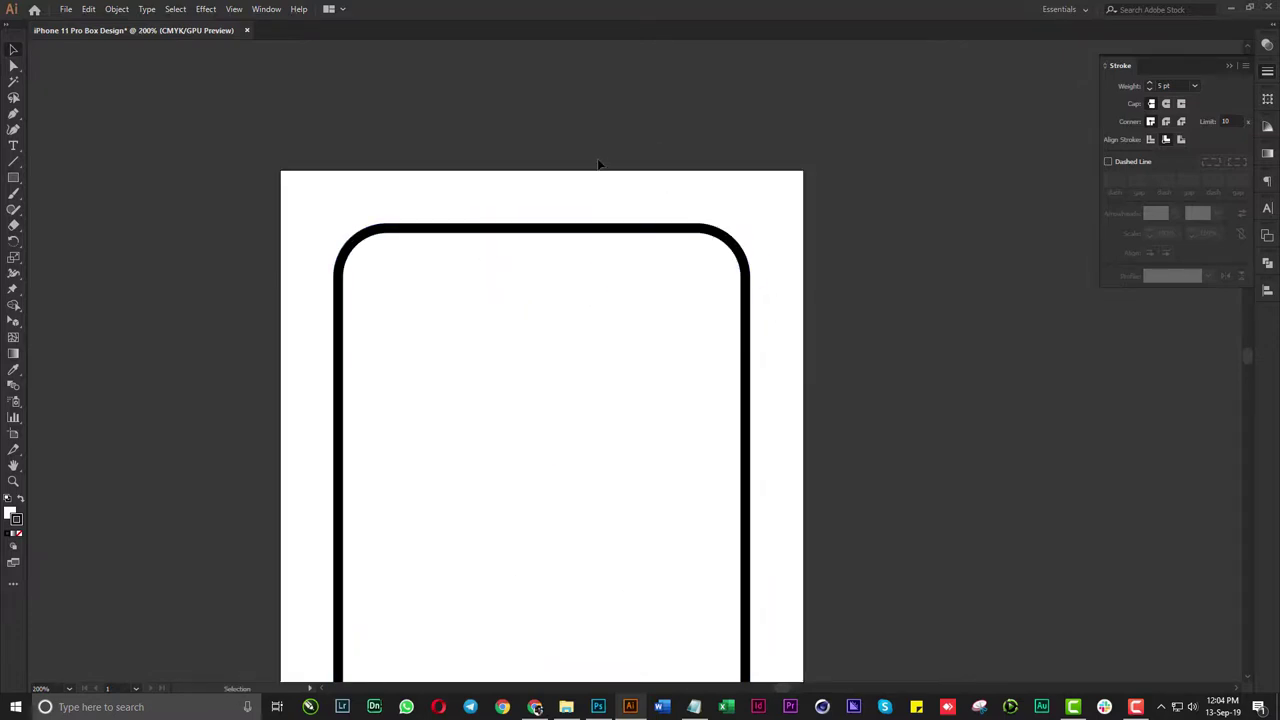
click(984, 395)
text(30)
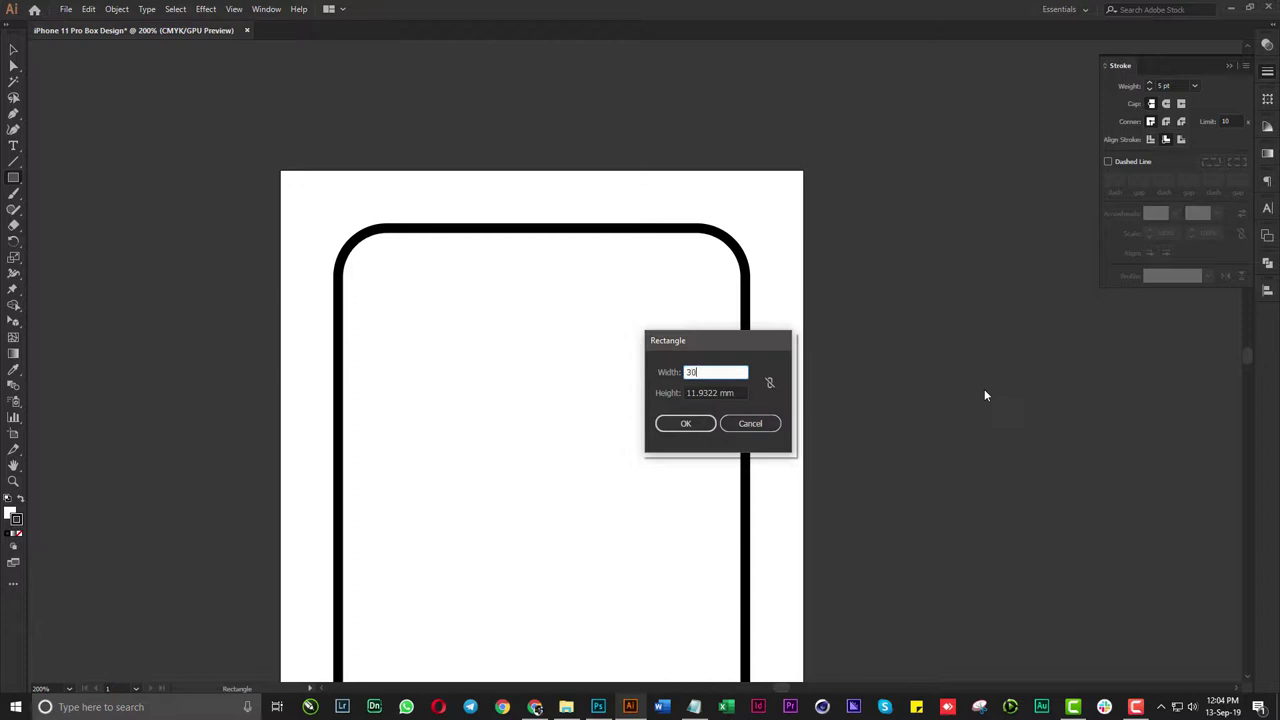
key(Tab)
text(3)
key(Return)
key(i)
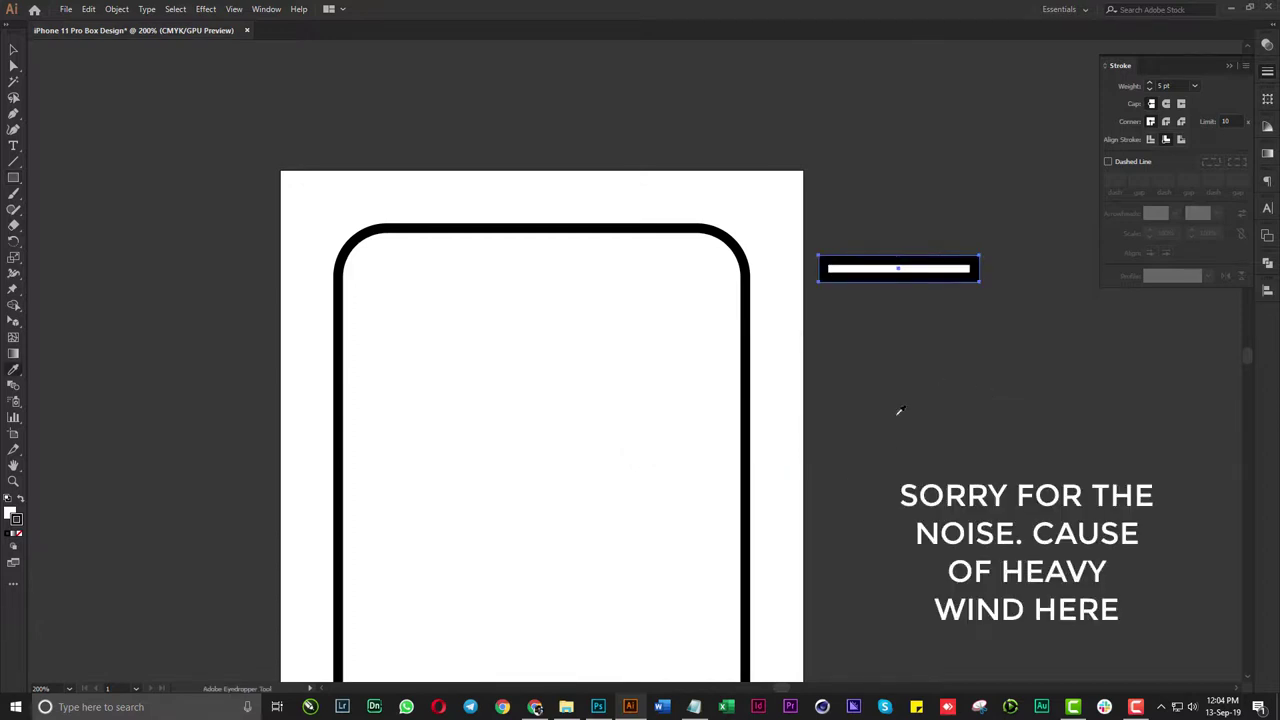
click(902, 411)
Centre the notch horizontally on the phone outline and push it against the top edge
key(v)
mouse_move(931, 274)
mouse_down()
mouse_move(649, 347)
mouse_move(516, 302)
mouse_up()
click(737, 386)
shift+click(745, 400)
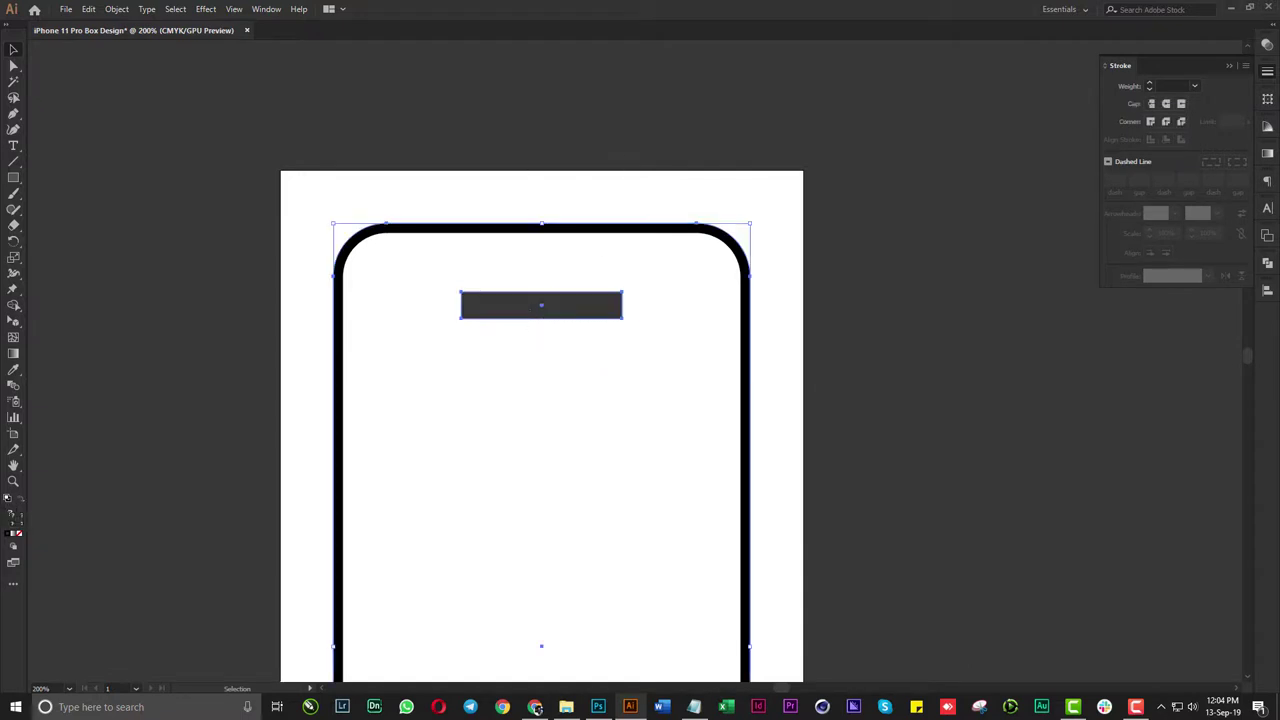
click(1267, 290)
click(1136, 320)
click(830, 463)
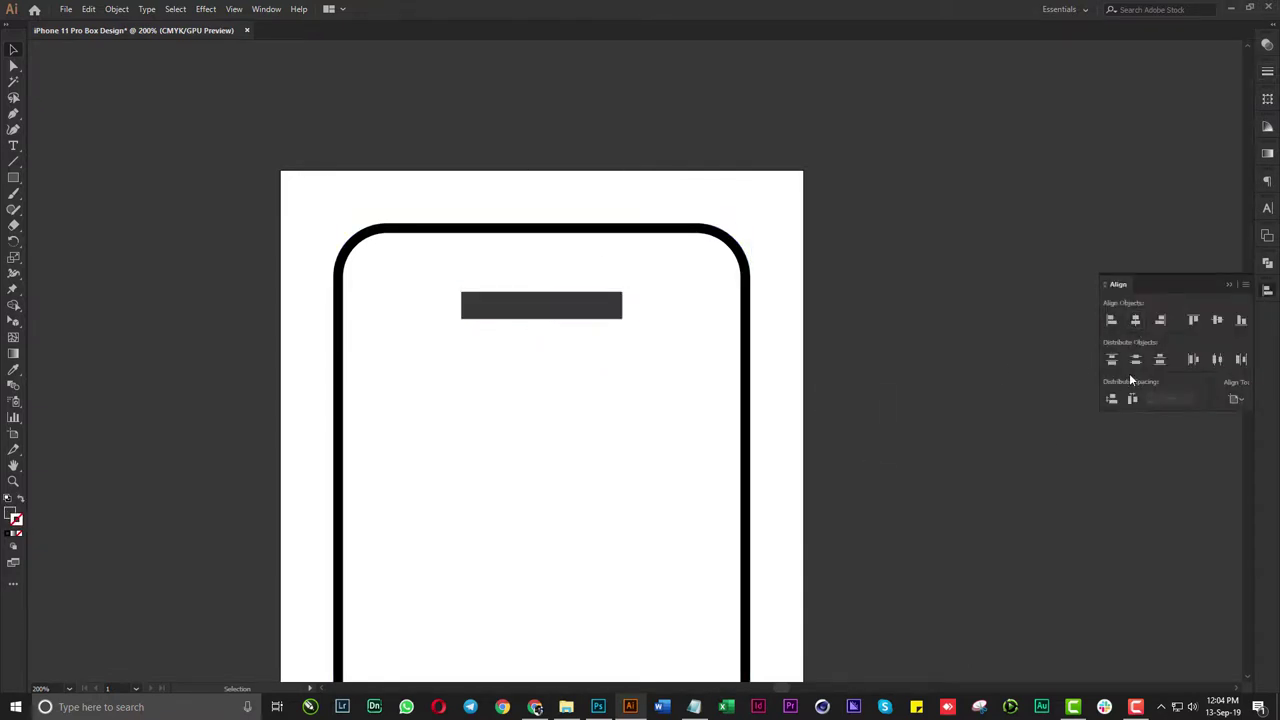
alt+scroll(471, 234, up, 1)
alt+scroll(465, 225, up, 2)
drag(654, 451, 668, 272)
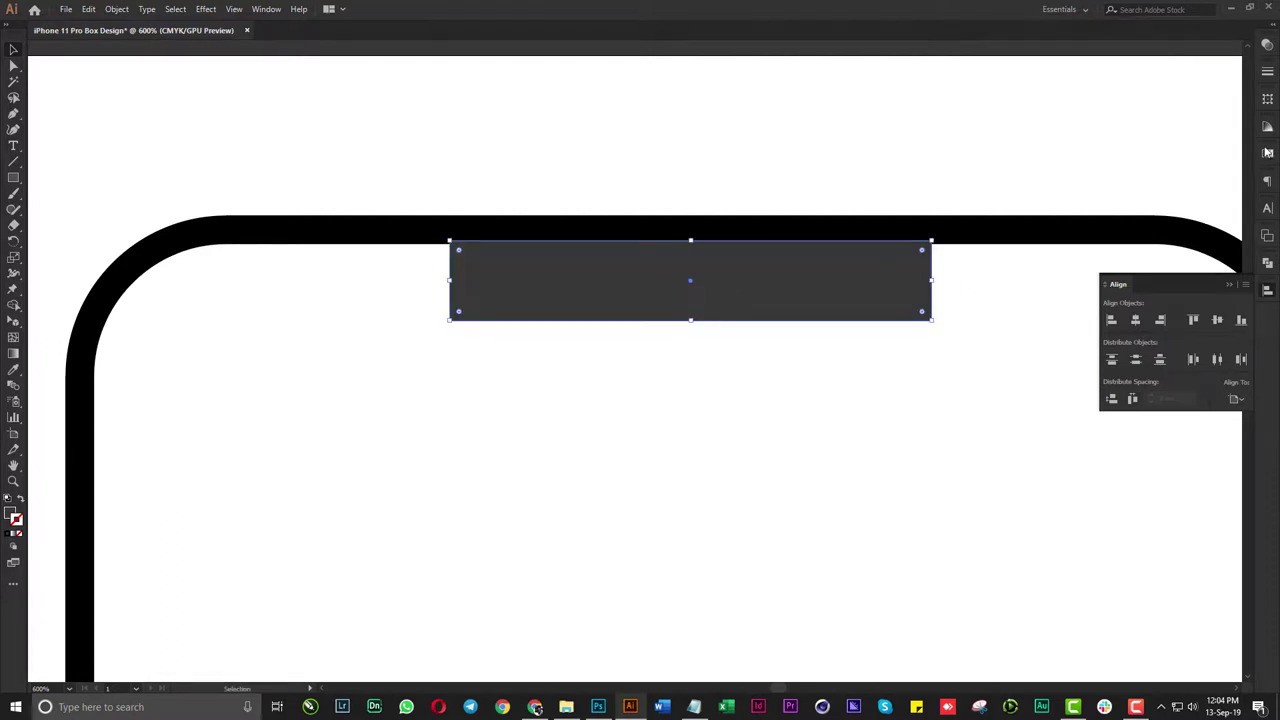
Round the notch's bottom two corners by 3 mm
click(1267, 99)
click(1177, 244)
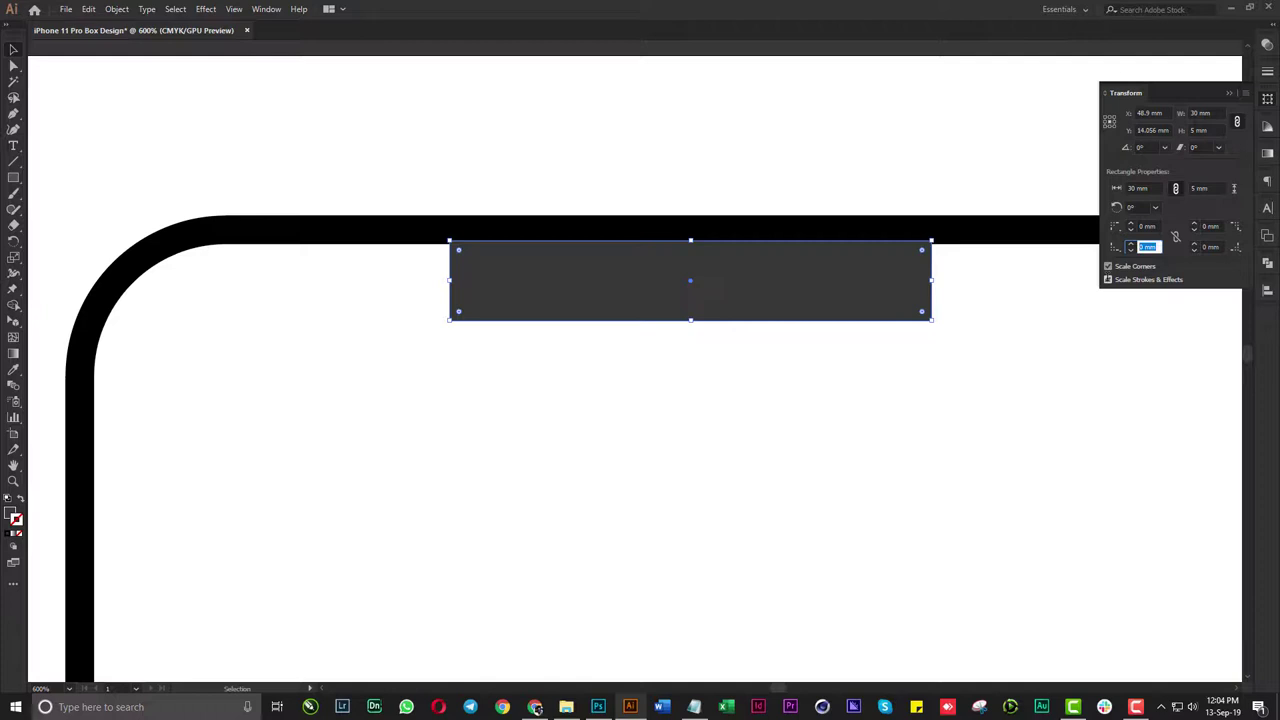
key(Tab)
text(3)
key(Return)
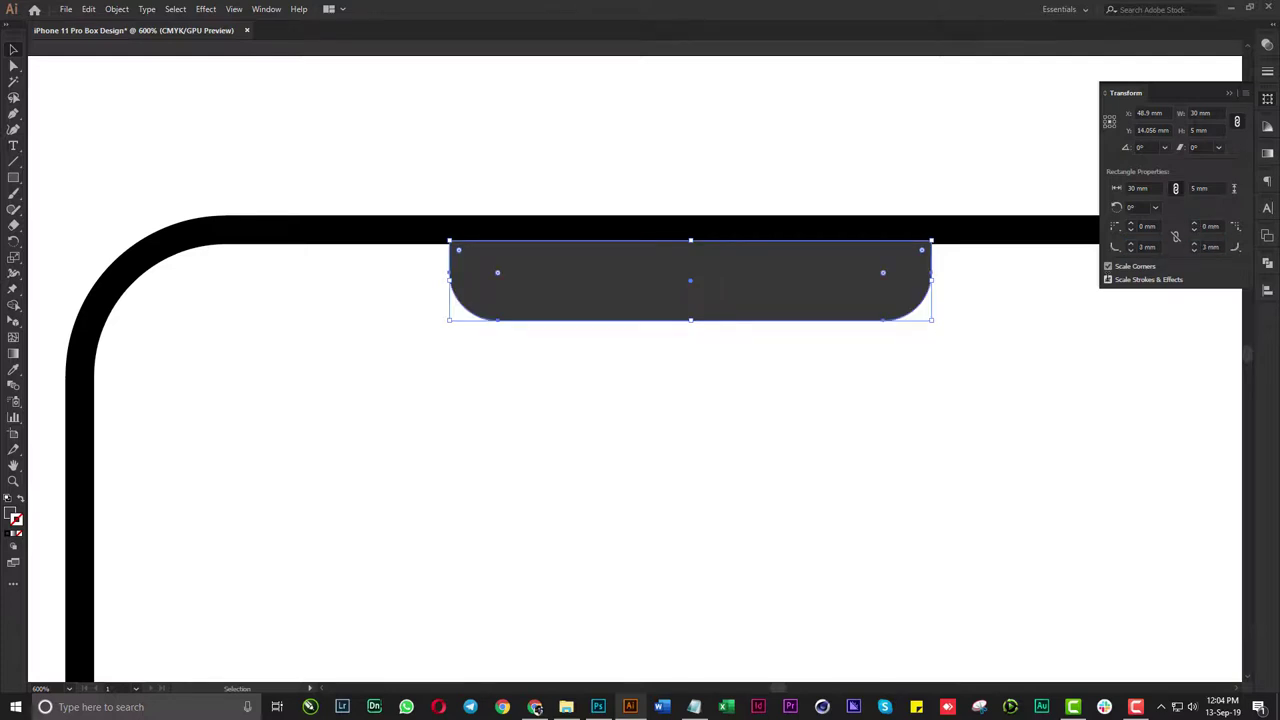
click(554, 191)
key(ctrl+minus)
key(ctrl+minus)
key(ctrl+minus)
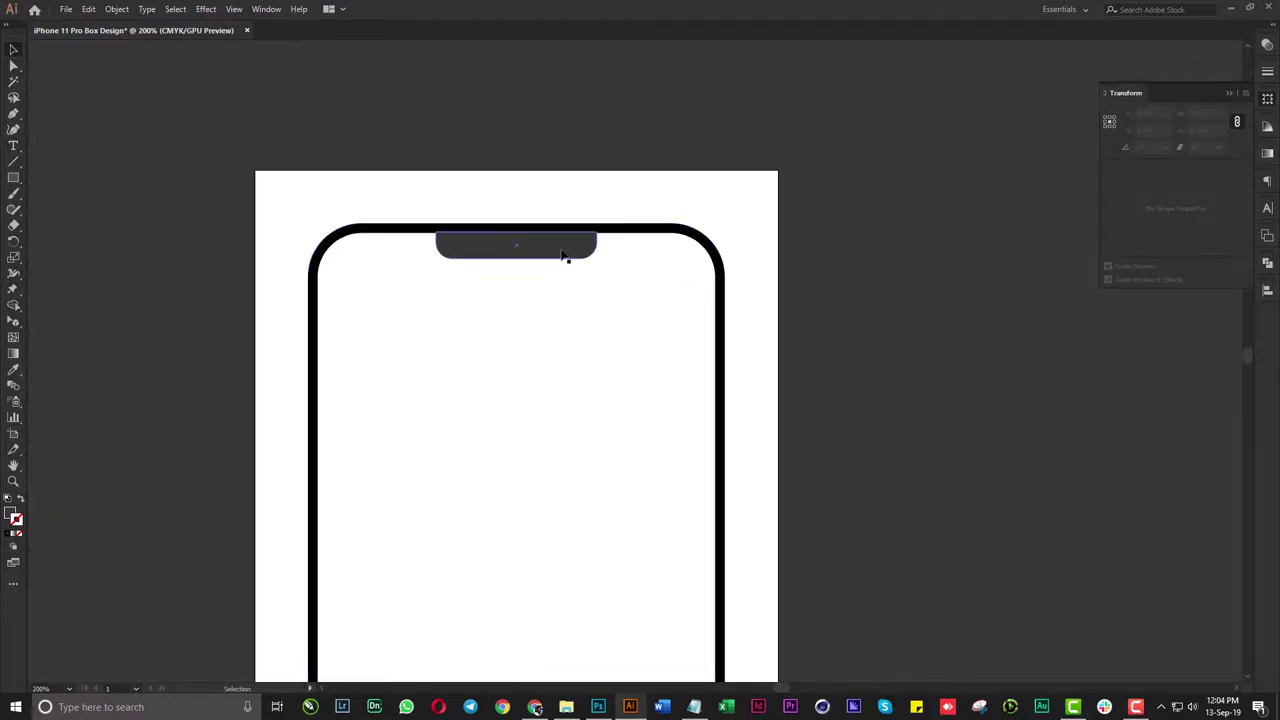
Zoom in on the notch and drag a thin slot rectangle across its middle
key(ctrl+plus)
key(ctrl+plus)
key(ctrl+plus)
key(ctrl+minus)
key(ctrl+minus)
key(ctrl+minus)
key(ctrl+minus)
key(ctrl+minus)
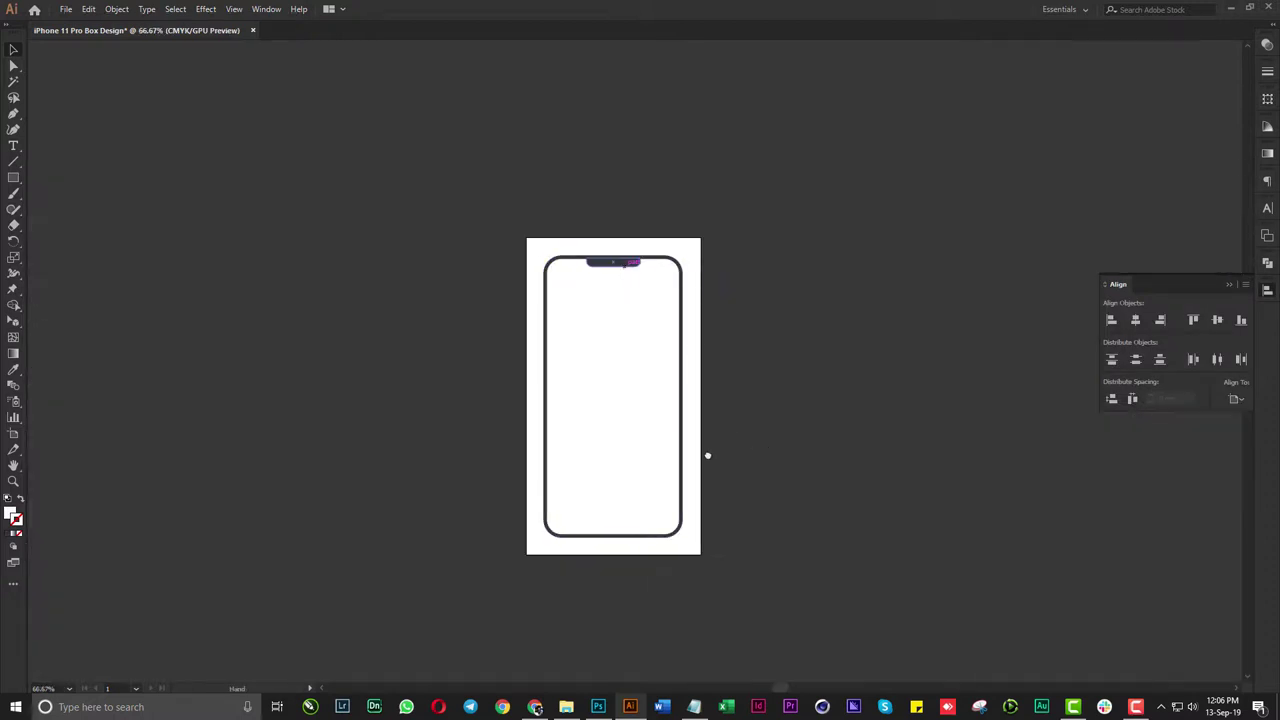
key(ctrl+plus)
key(ctrl+plus)
key(ctrl+minus)
key(ctrl+minus)
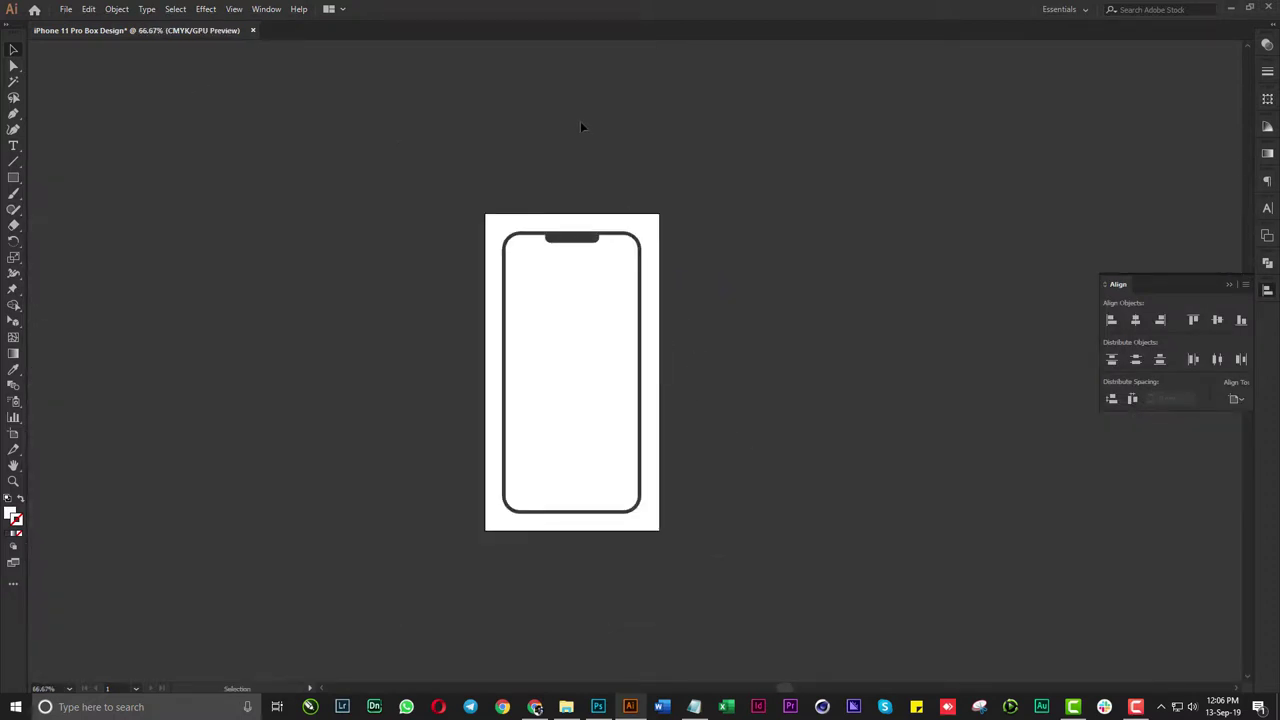
key(ctrl+plus)
key(ctrl+plus)
key(ctrl+plus)
key(ctrl+plus)
key(ctrl+plus)
key(ctrl+plus)
key(m)
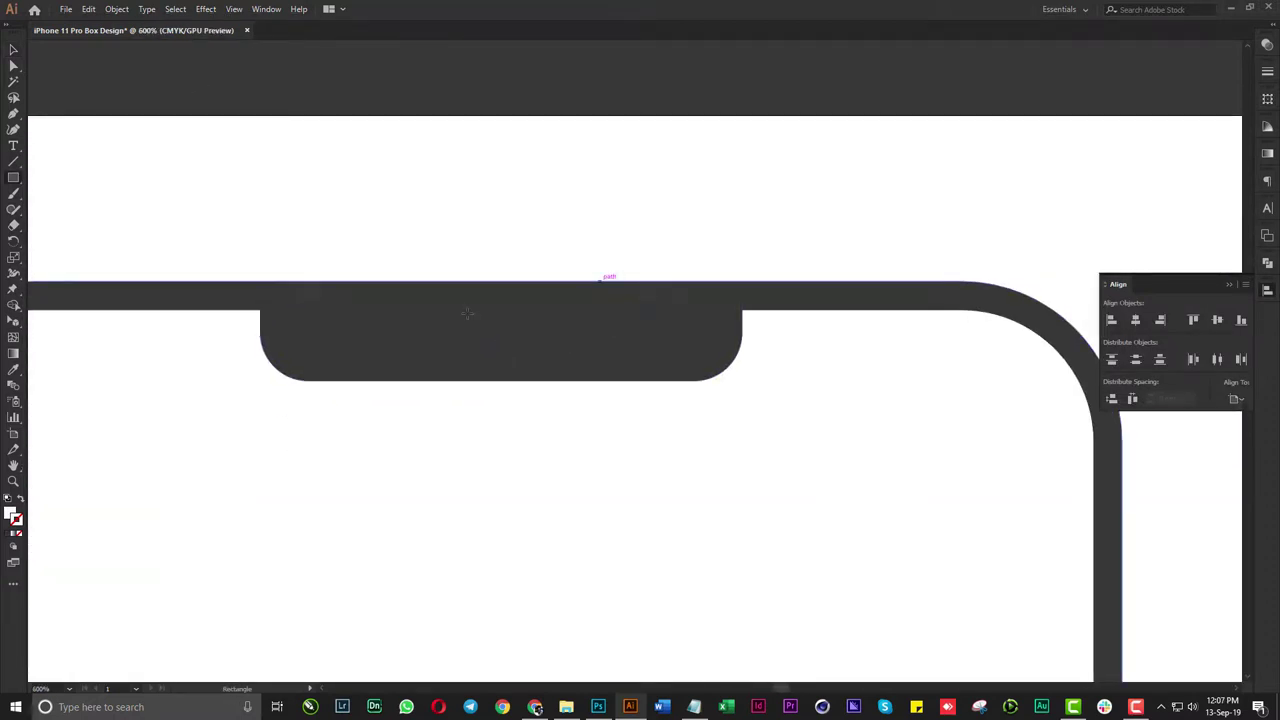
mouse_move(375, 325)
mouse_down()
mouse_move(554, 346)
mouse_move(531, 194)
mouse_up()
Turn the slot into a white pill-shaped speaker inside the notch
key(a)
key(v)
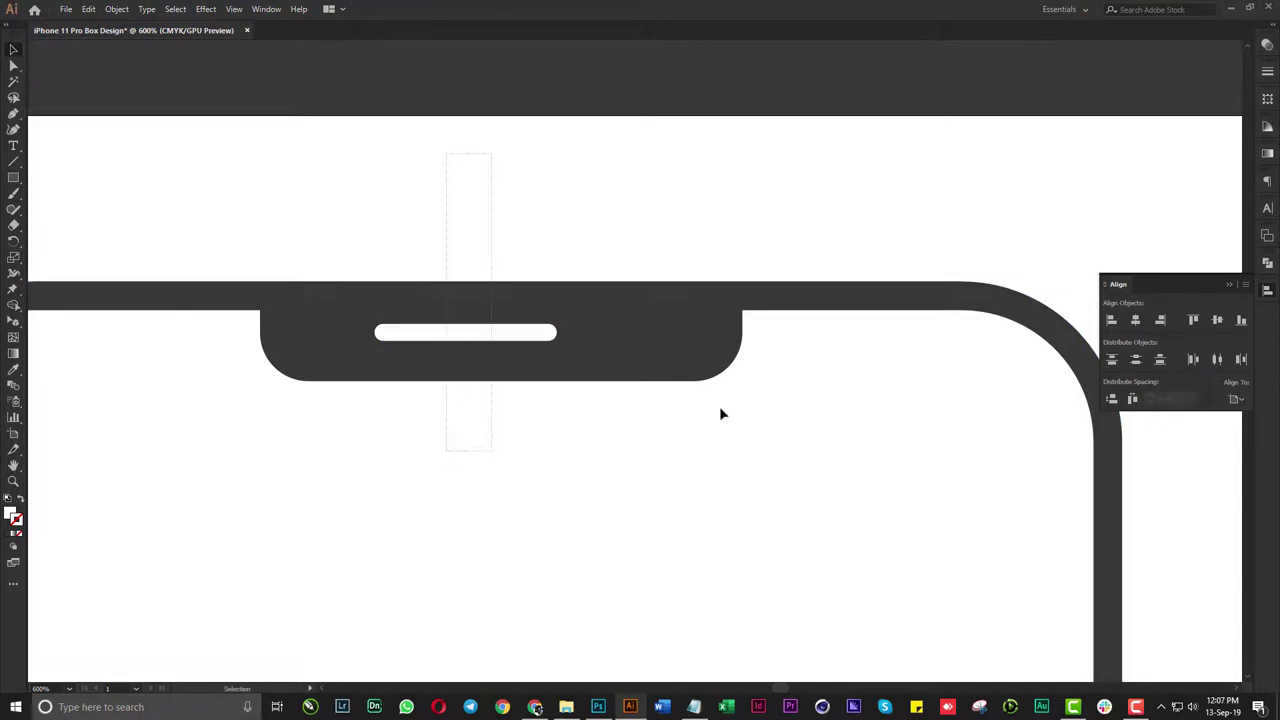
shift+click(715, 365)
scroll(541, 302, up, 2)
scroll(541, 302, up, 1)
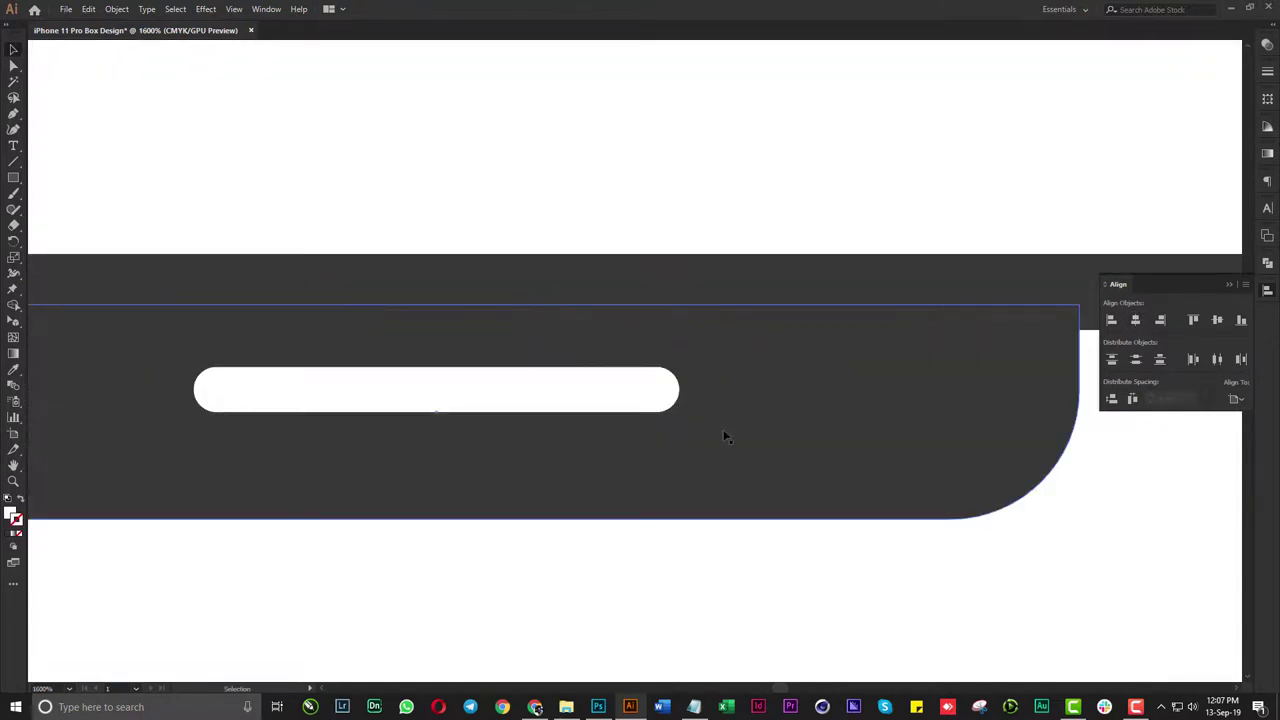
Draw a small white circle camera dot beside the pill
key(l)
key(ctrl+shift+a)
mouse_move(641, 368)
mouse_down()
mouse_move(686, 409)
mouse_move(808, 404)
mouse_up()
key(v)
Shorten the pill from its right end and move the camera dot closer to it
scroll(603, 397, down, 2)
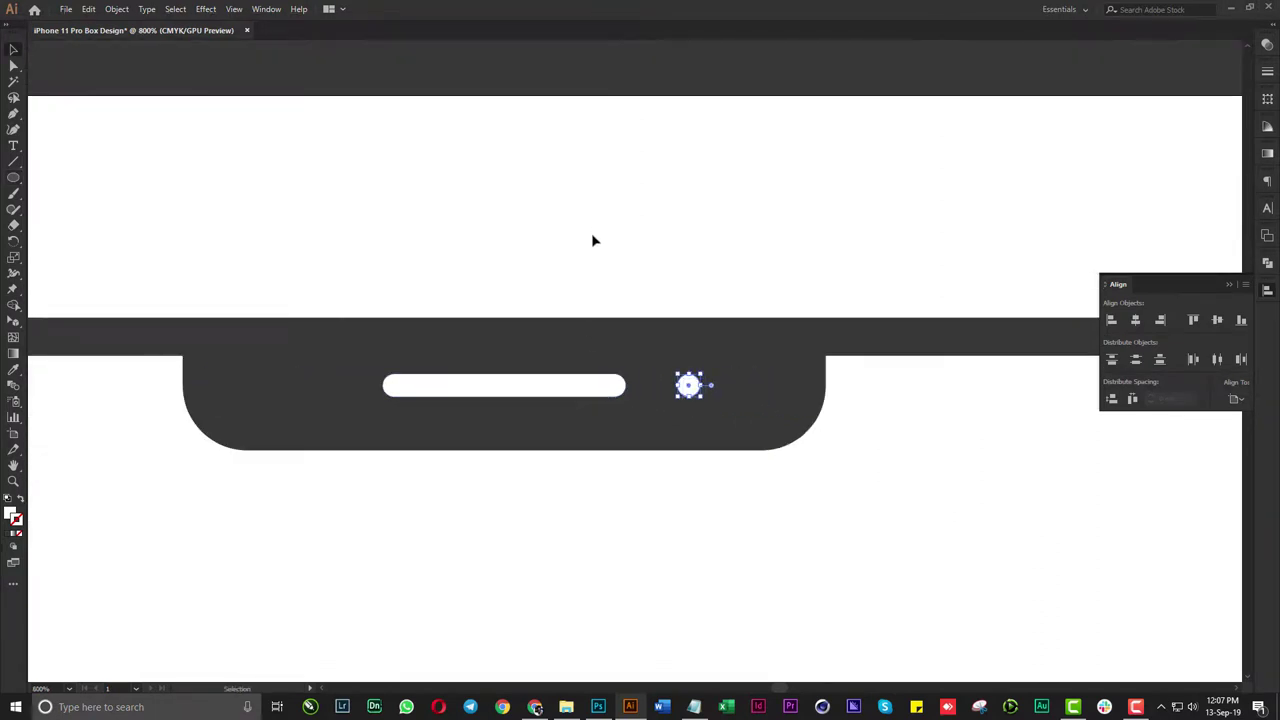
click(560, 389)
scroll(622, 387, up, 3)
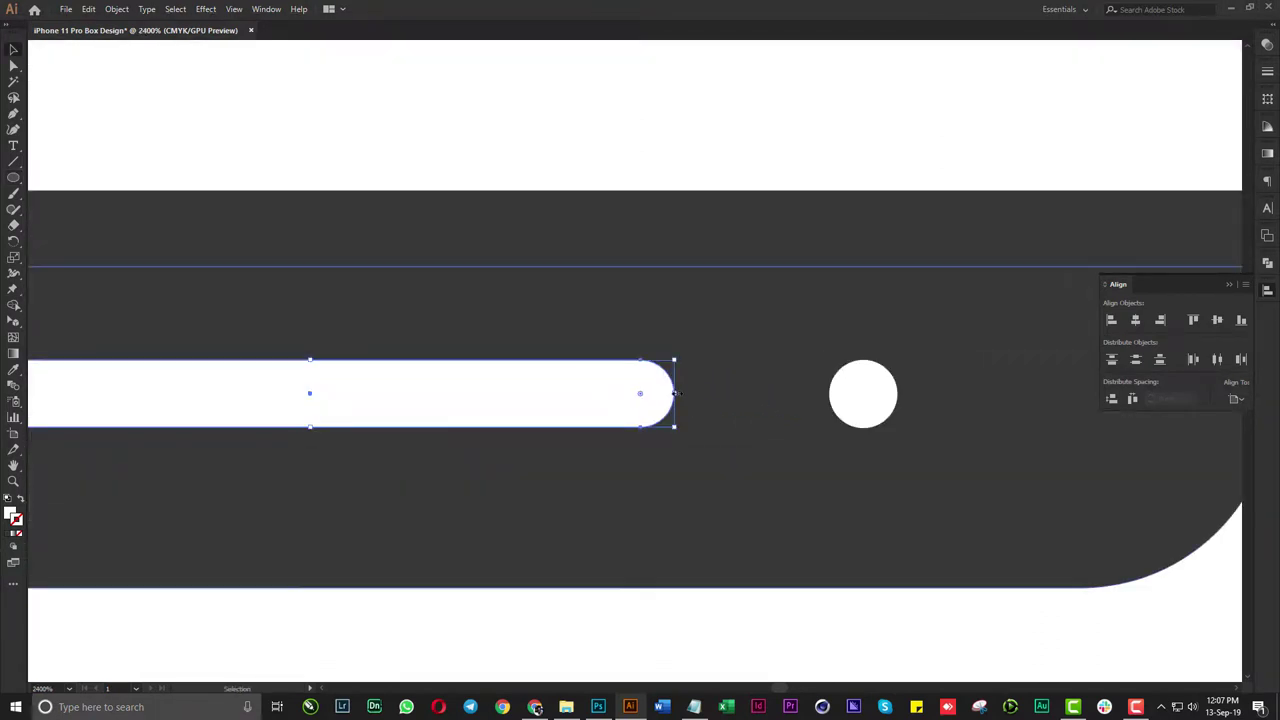
drag(671, 392, 605, 401)
scroll(605, 401, down, 3)
scroll(591, 397, up, 4)
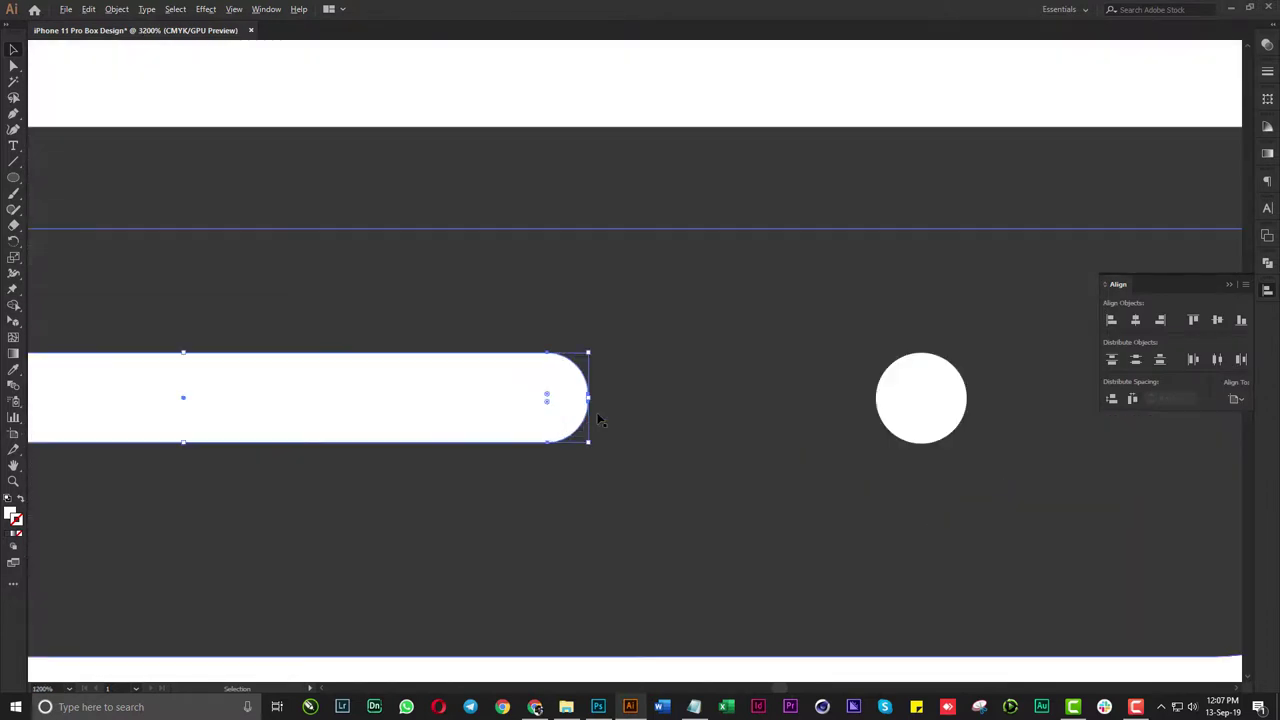
scroll(492, 453, down, 5)
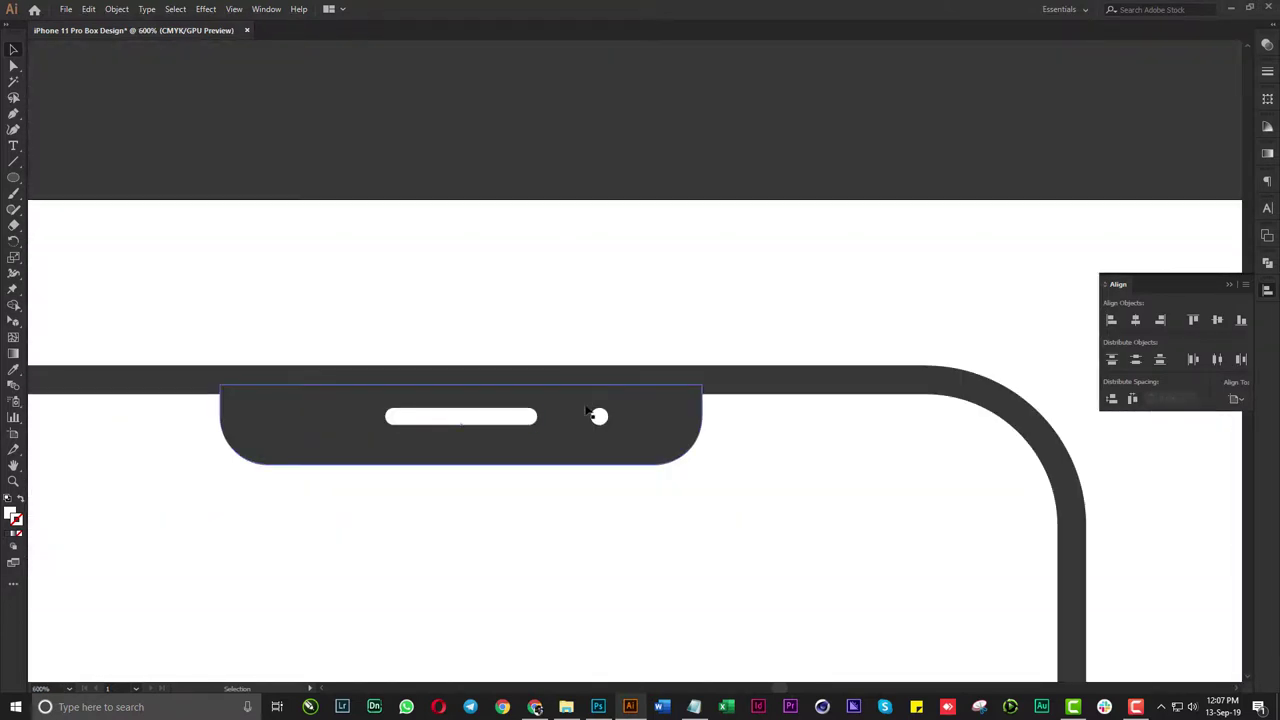
scroll(591, 400, up, 3)
drag(594, 418, 539, 420)
scroll(623, 406, down, 1)
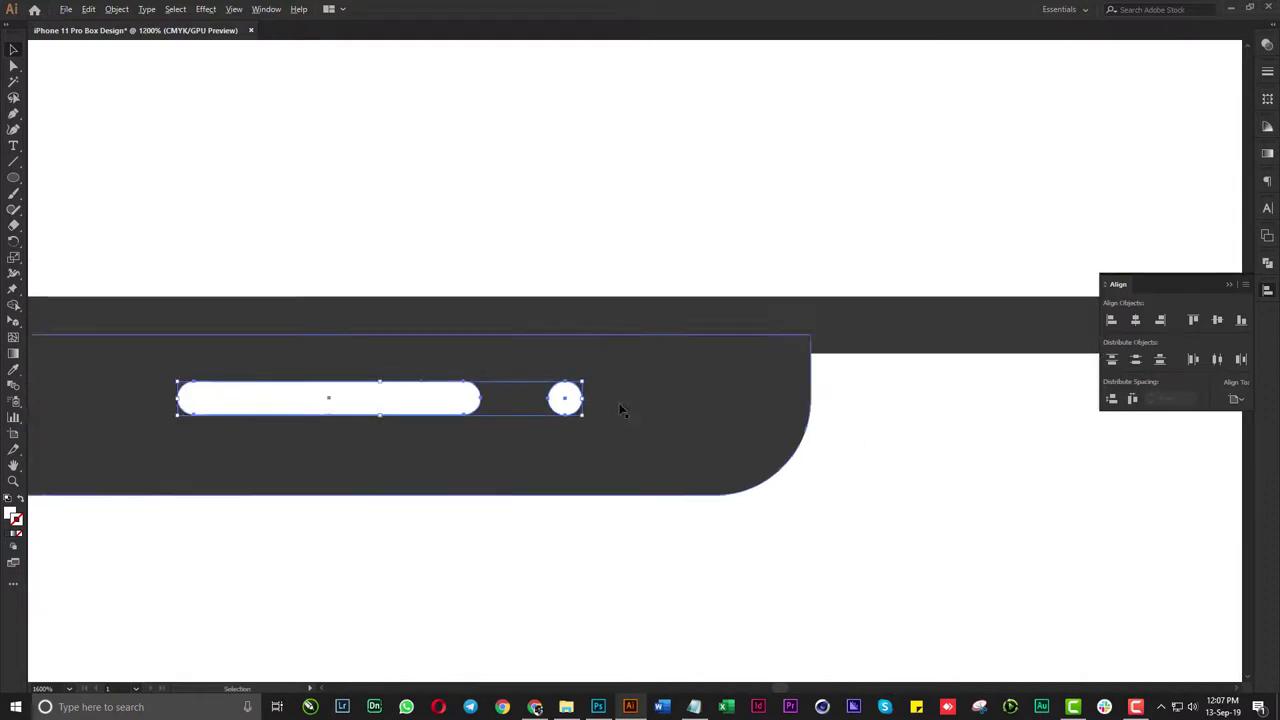
scroll(686, 354, down, 4)
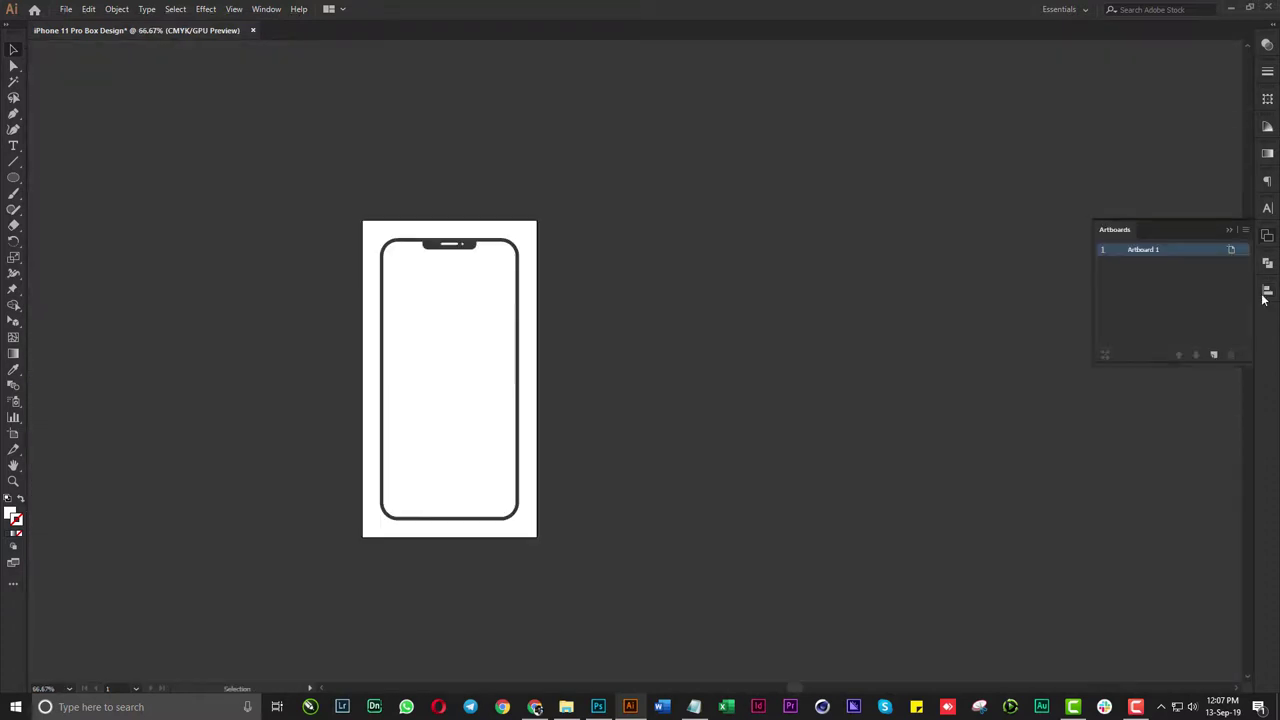
Add two new artboards and move the whole phone drawing onto Artboard 2
click(1212, 356)
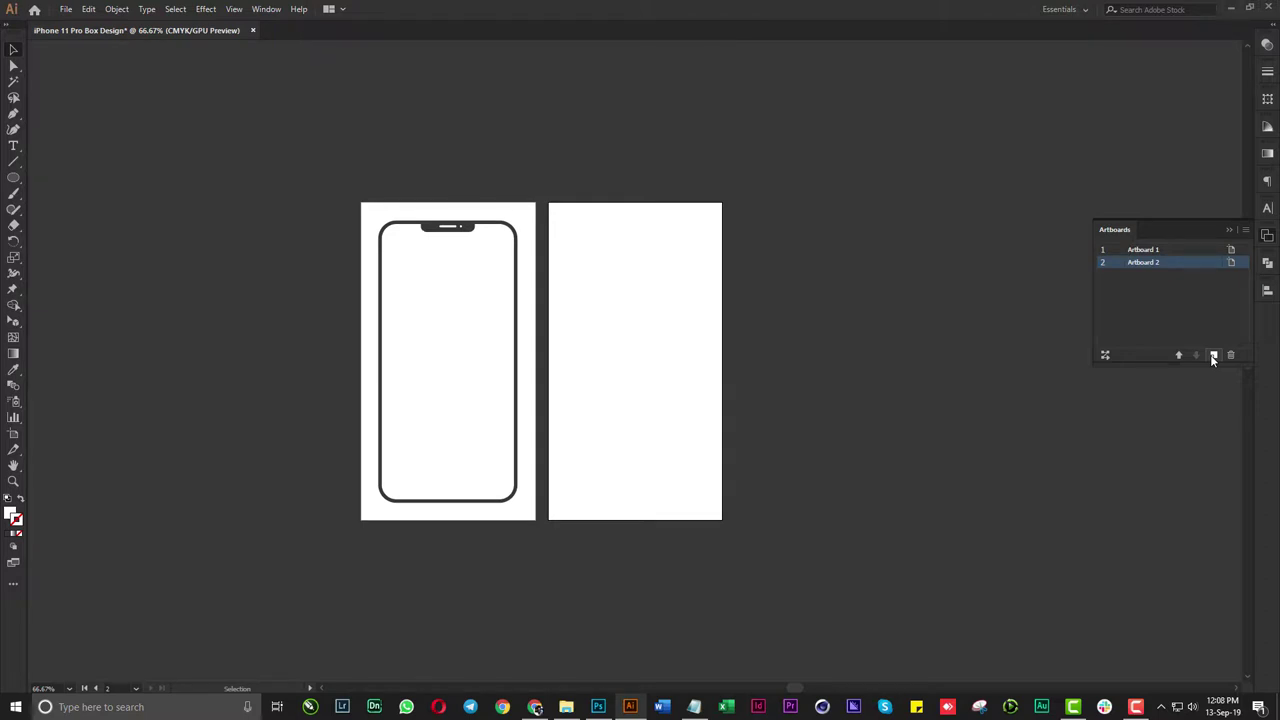
click(1212, 356)
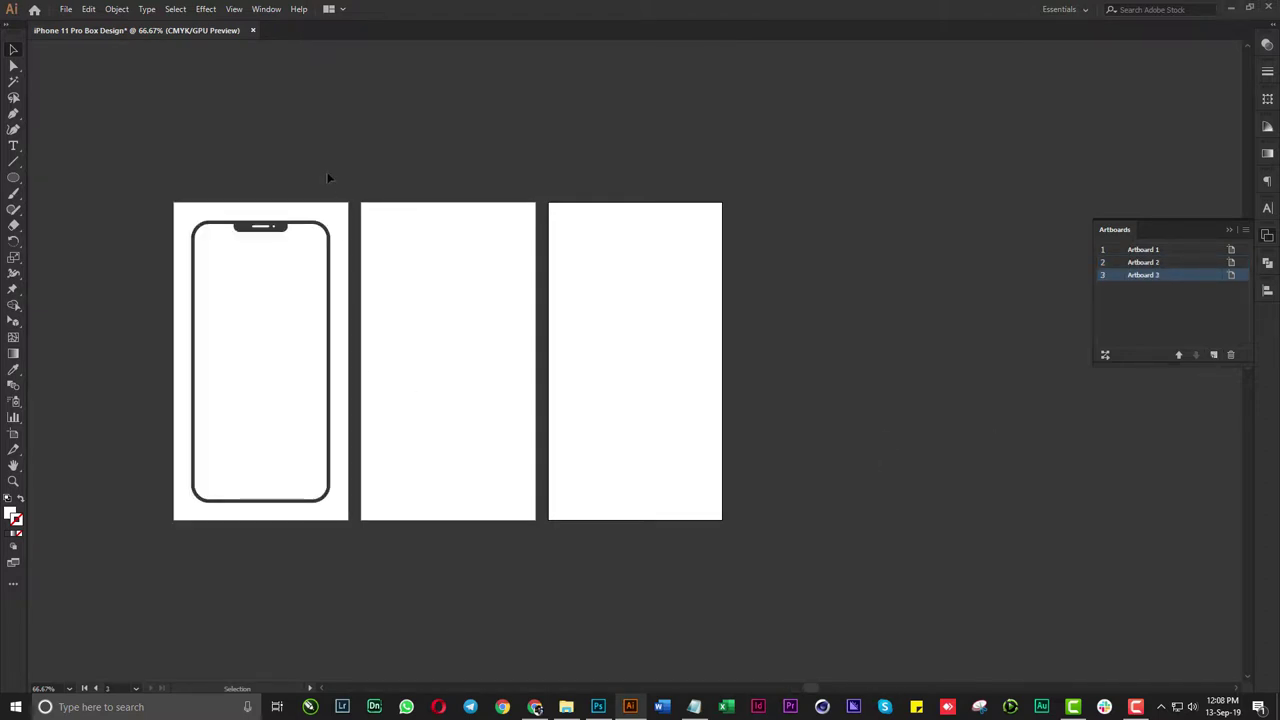
drag(385, 206, 186, 603)
click(456, 382)
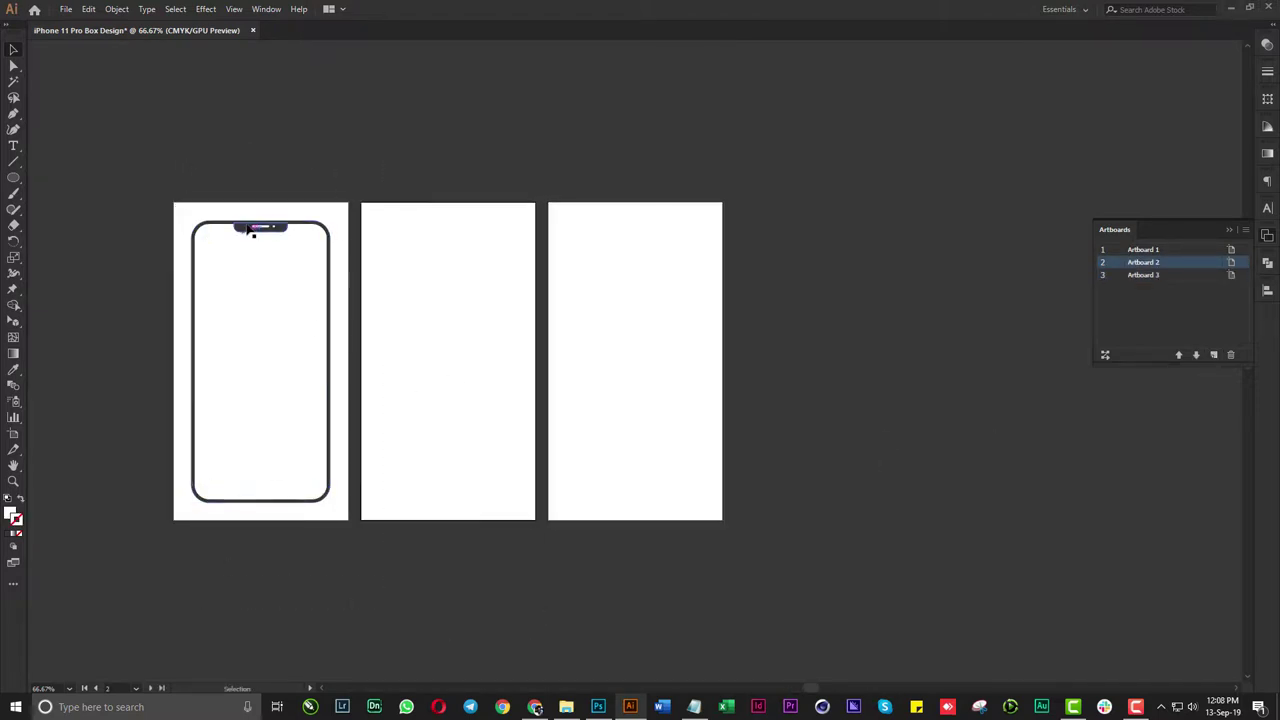
drag(251, 229, 432, 229)
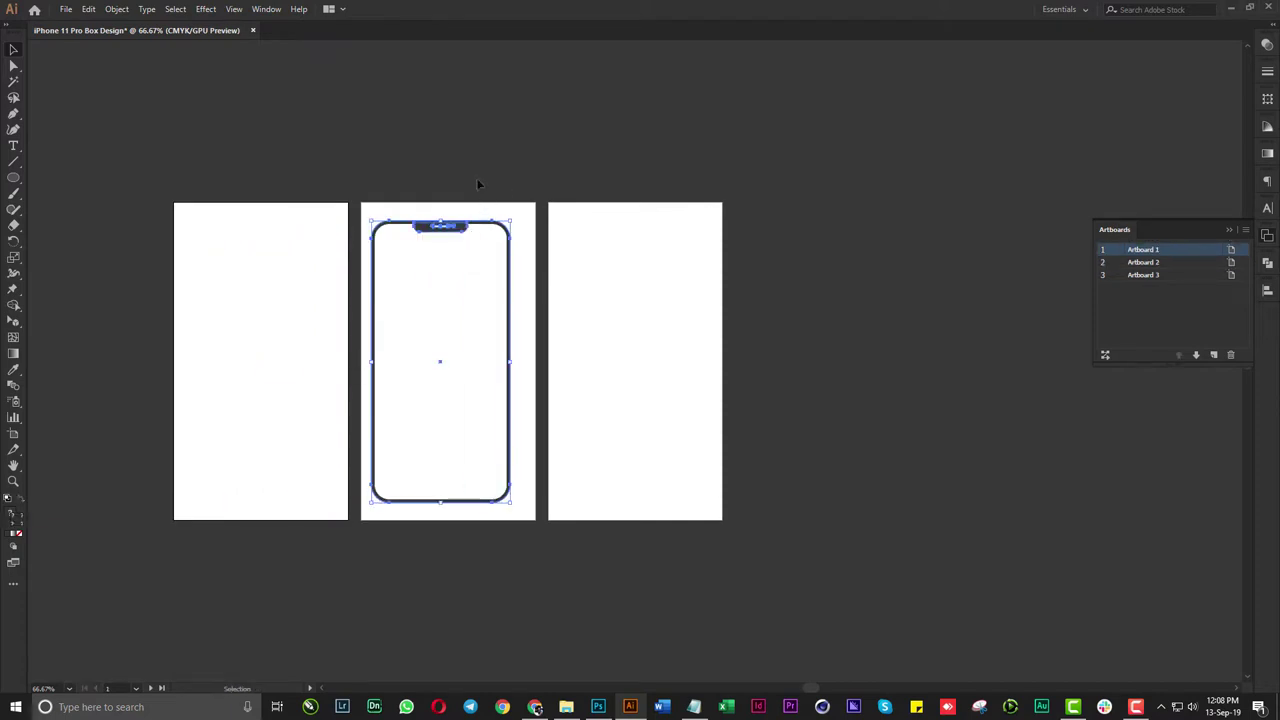
Centre the phone horizontally and vertically on Artboard 2, leaving Artboard 1 empty and active
click(1266, 290)
click(1135, 319)
click(1217, 319)
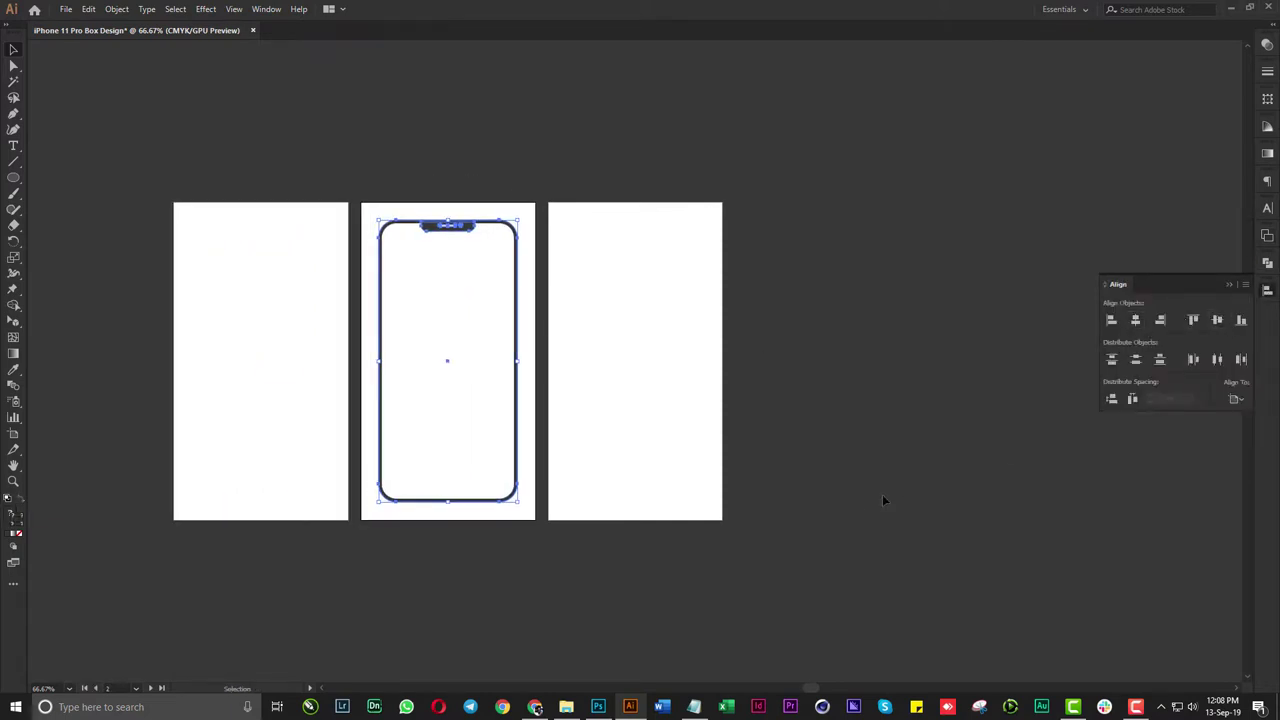
click(884, 500)
scroll(517, 543, left, 3)
click(386, 450)
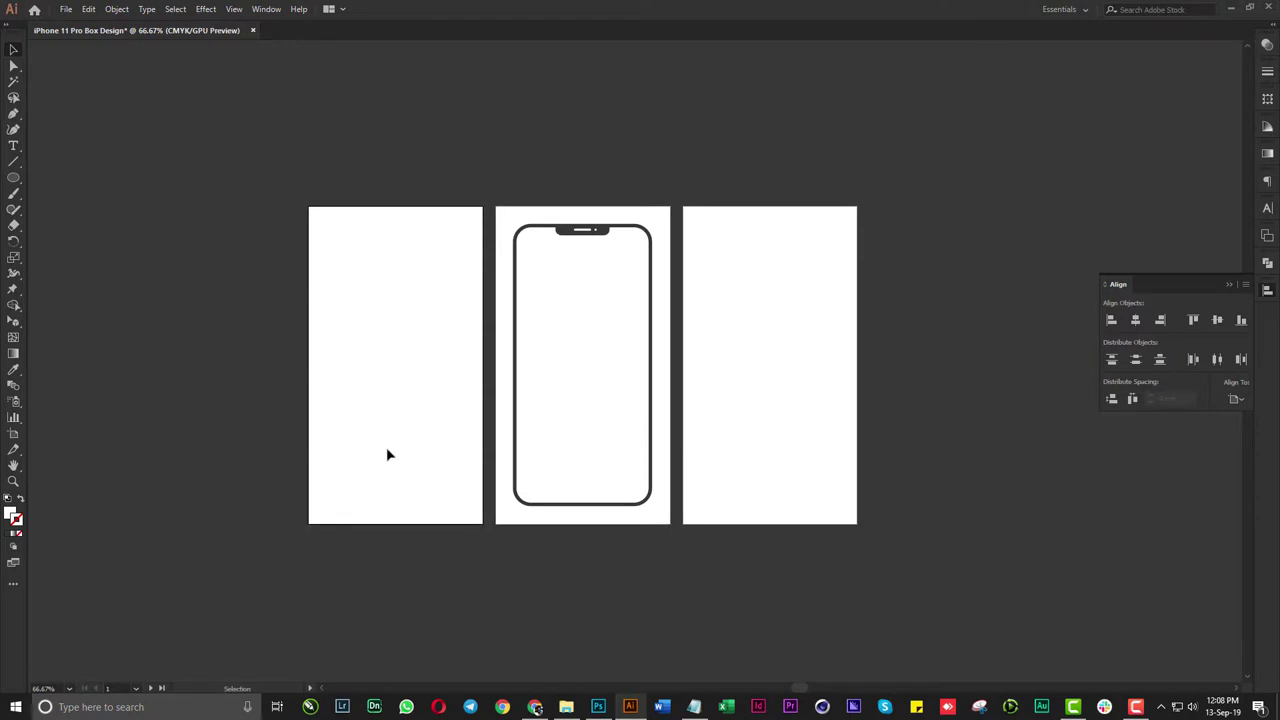
scroll(395, 455, left, 1)
Replace the placeholder text on Artboard 1 with the word iPhone
key(t)
click(412, 321)
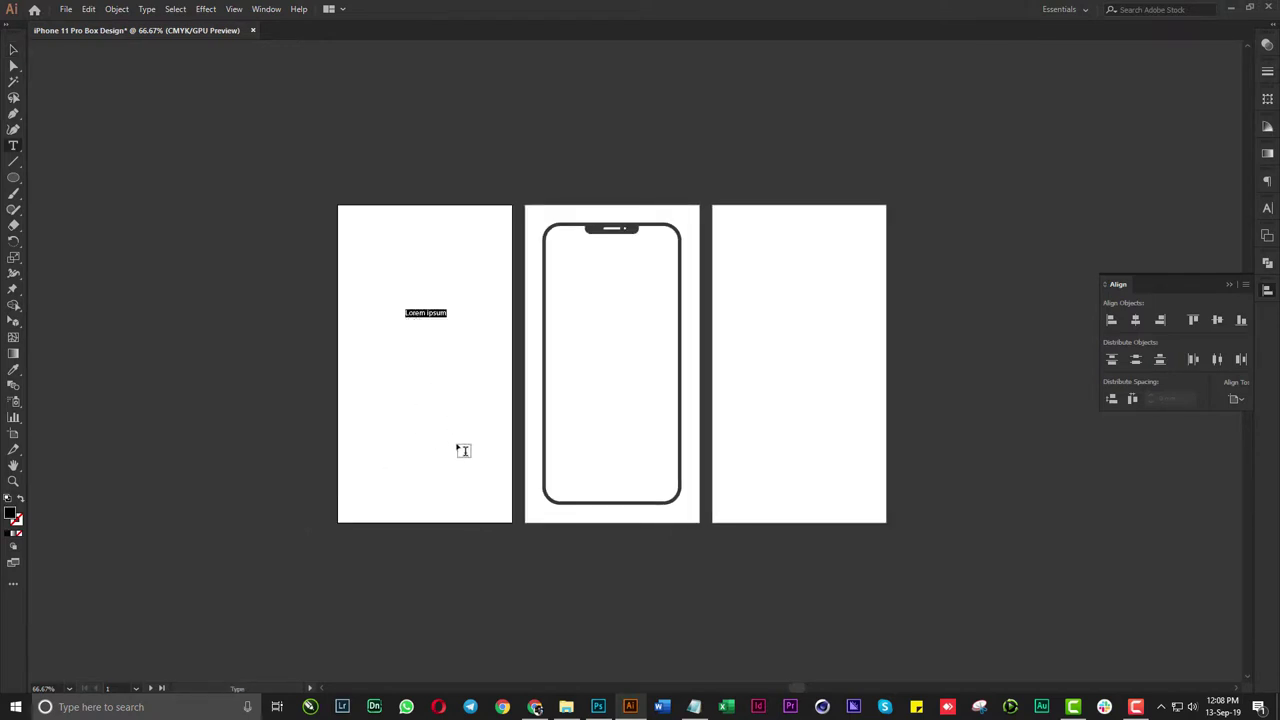
key(BackSpace)
text(e)
key(Escape)
Enlarge the iPhone text about three times and shift it slightly left
scroll(351, 328, up, 2)
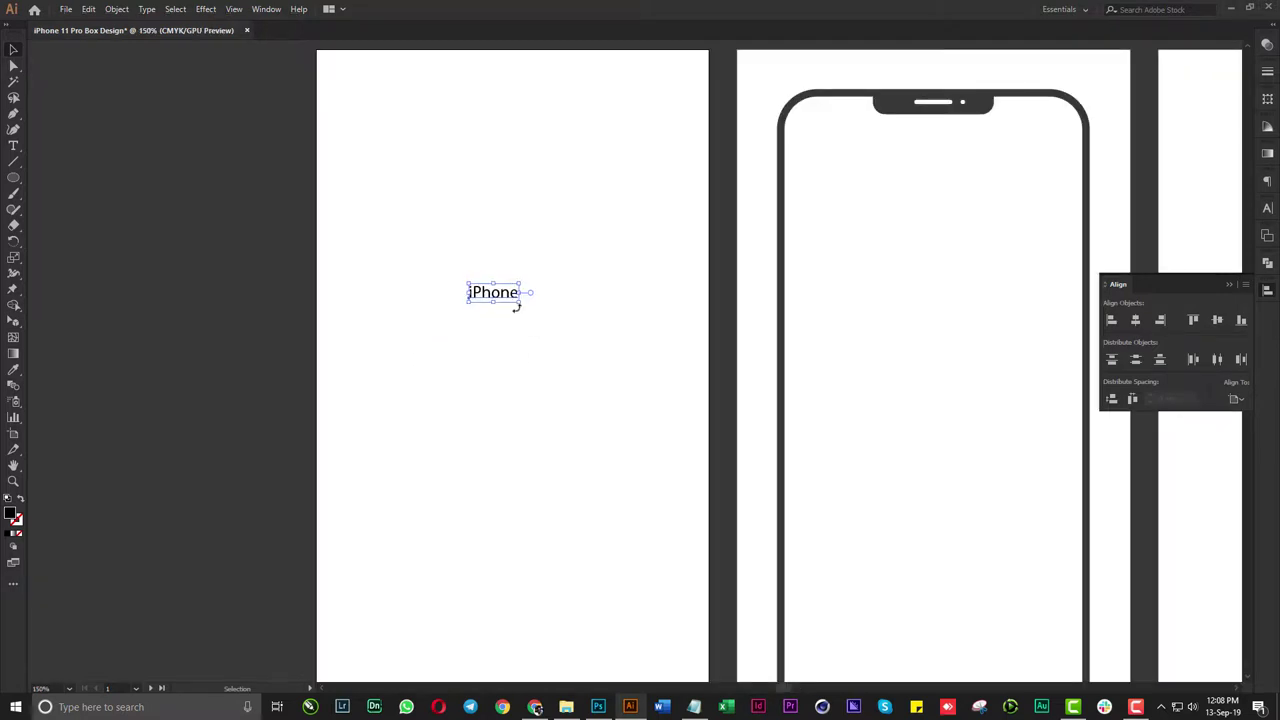
drag(519, 302, 610, 400)
scroll(551, 374, down, 3)
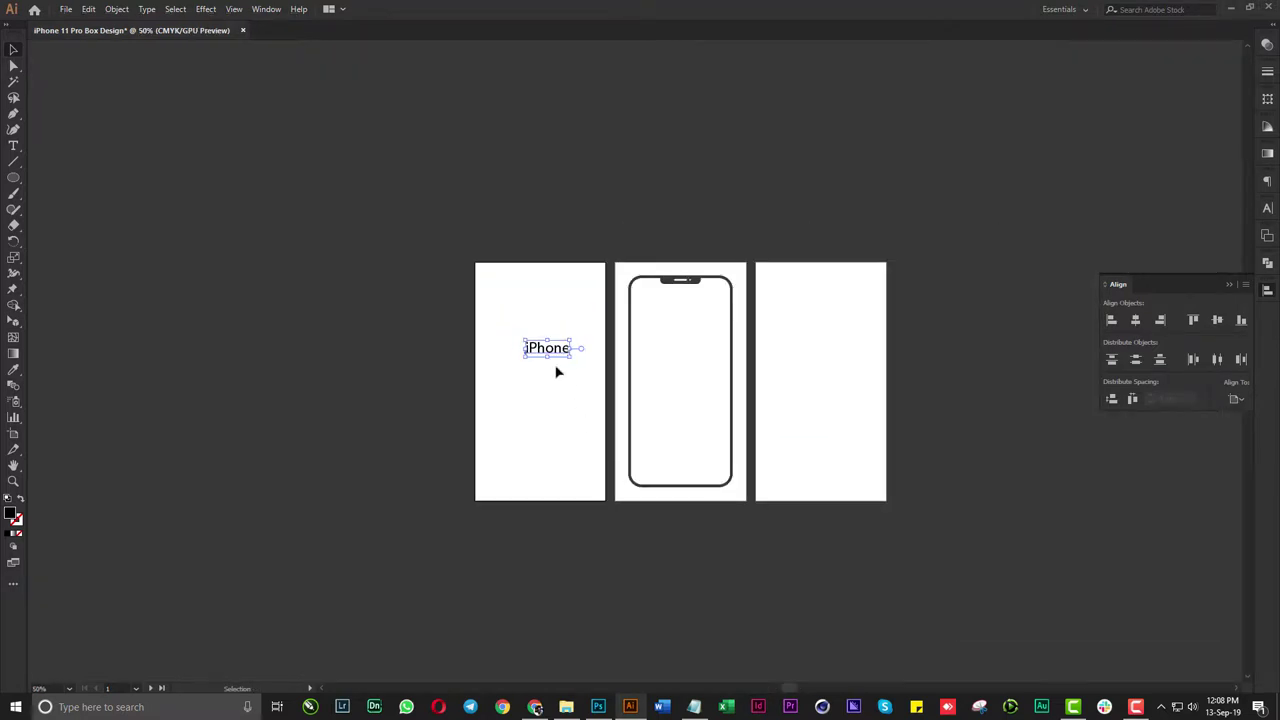
scroll(558, 372, up, 2)
drag(551, 342, 533, 342)
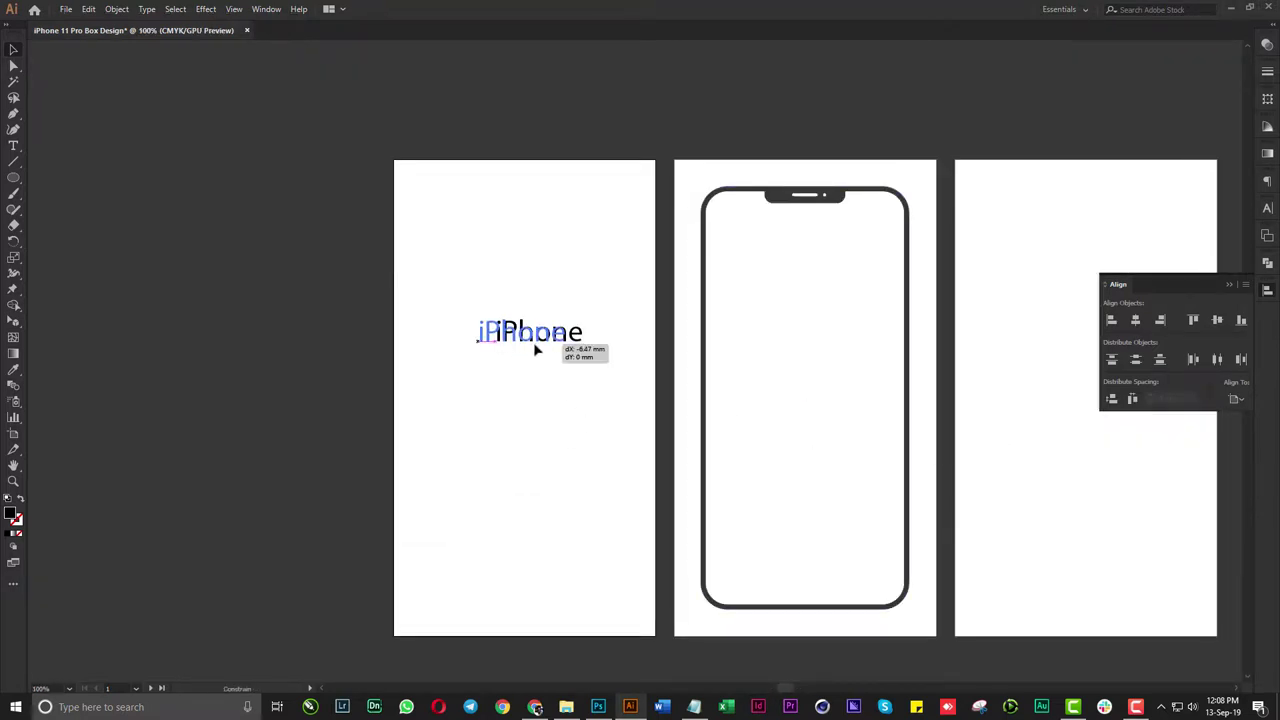
drag(597, 437, 518, 456)
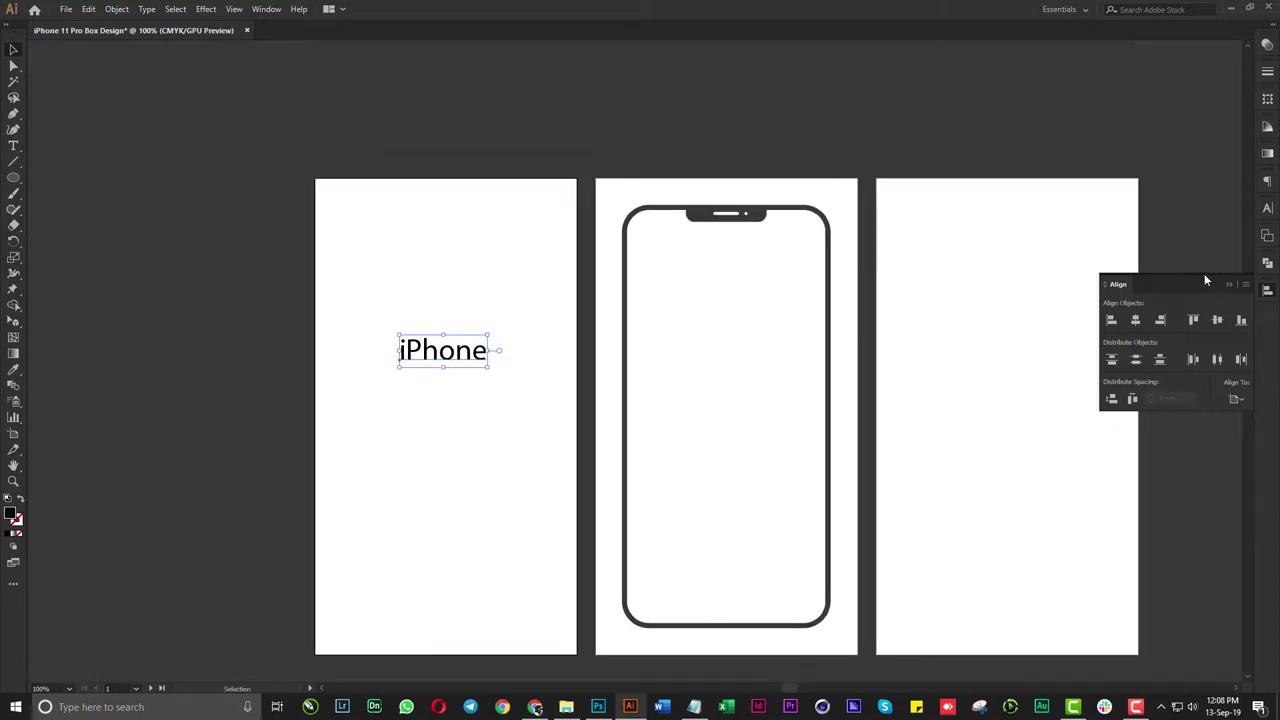
Set the iPhone text in SF Pro Display Semibold, found by searching 'sf'
key(ctrl+t)
click(1186, 222)
text(se)
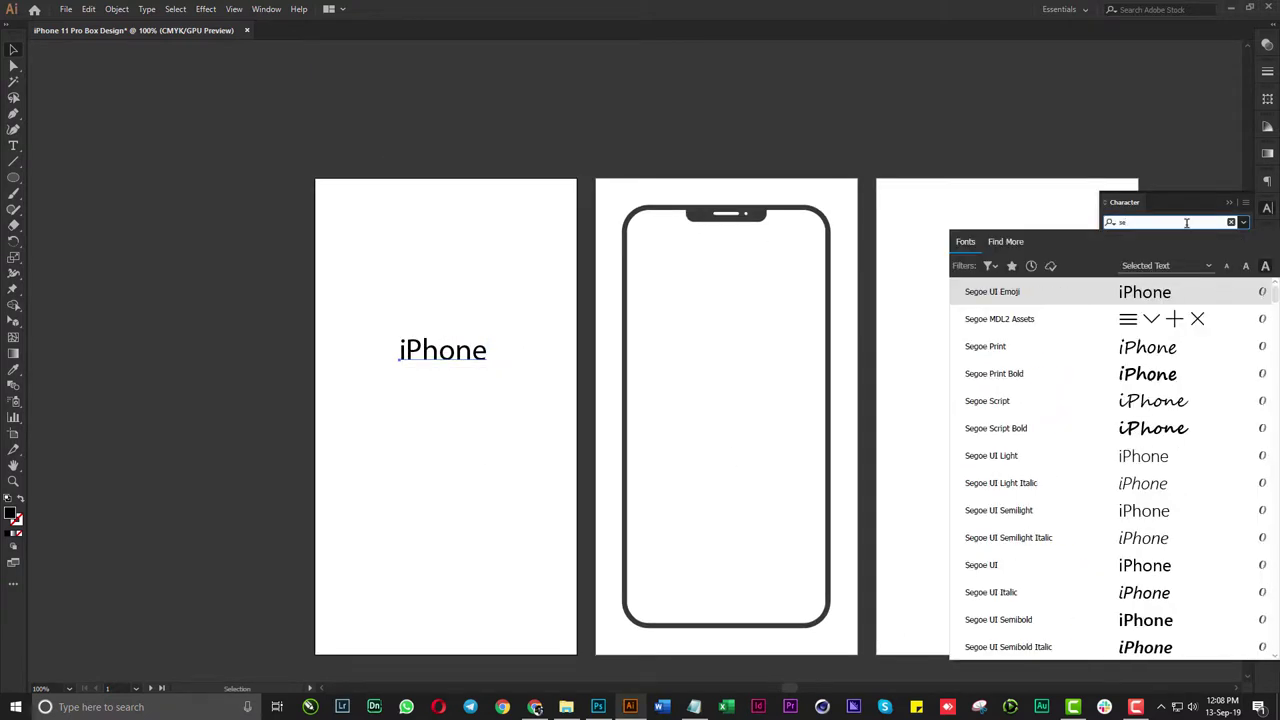
text(c)
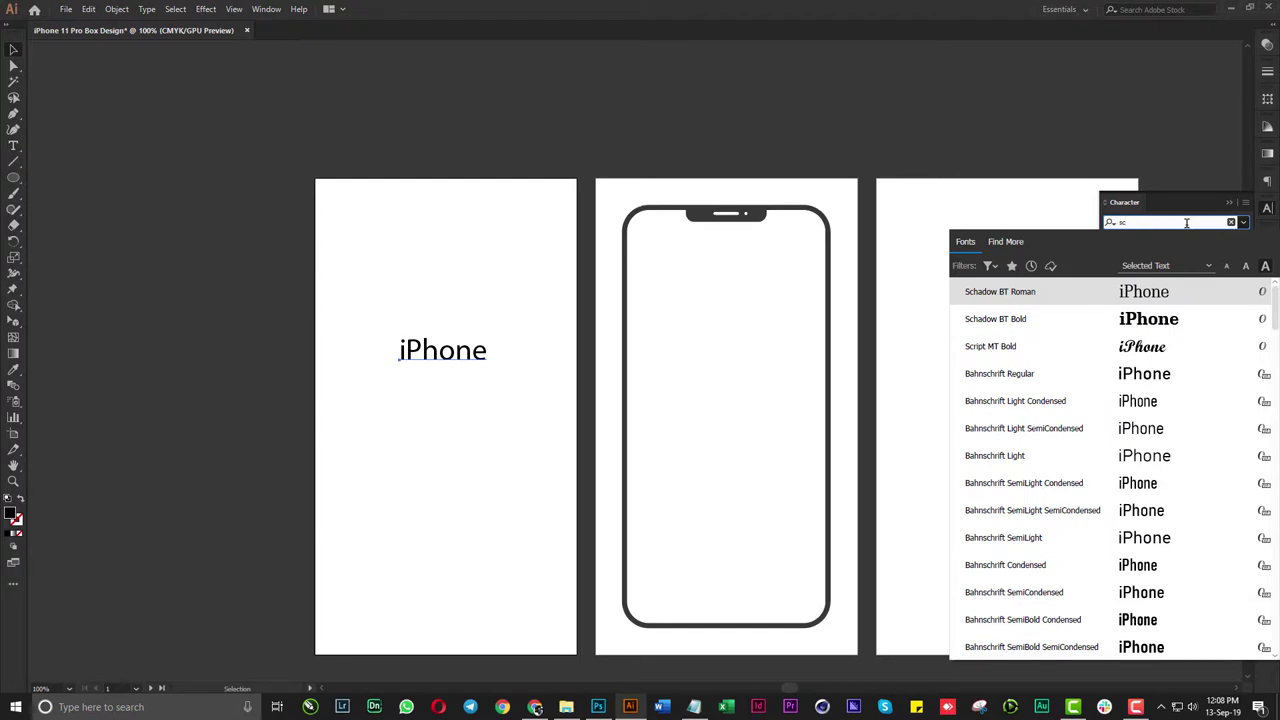
key(BackSpace)
text(f)
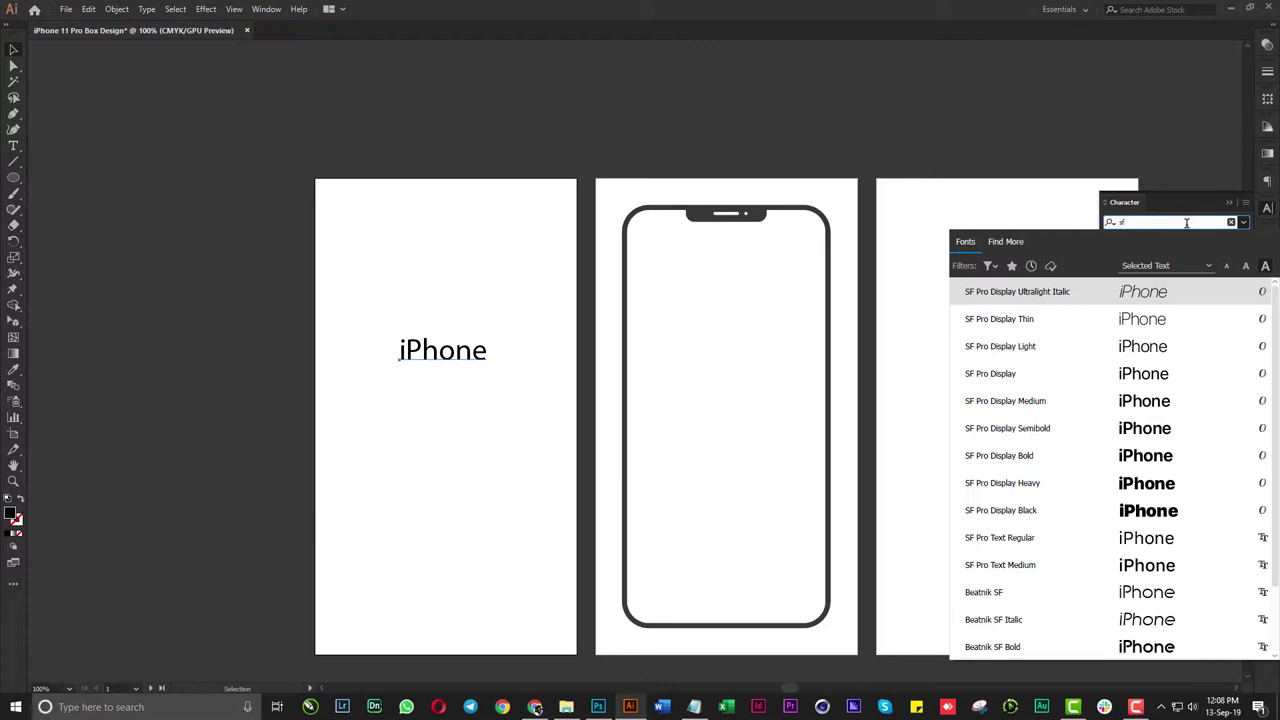
click(1164, 432)
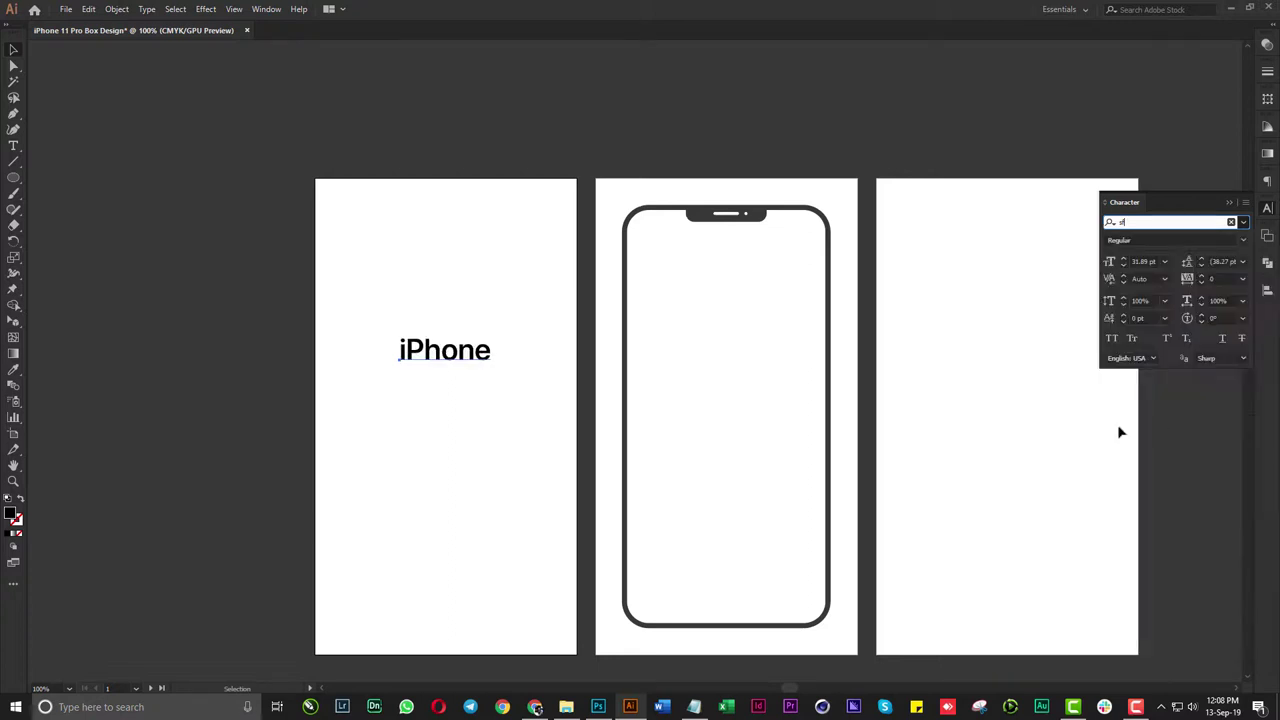
Zoom out to see all three artboards
drag(403, 485, 515, 449)
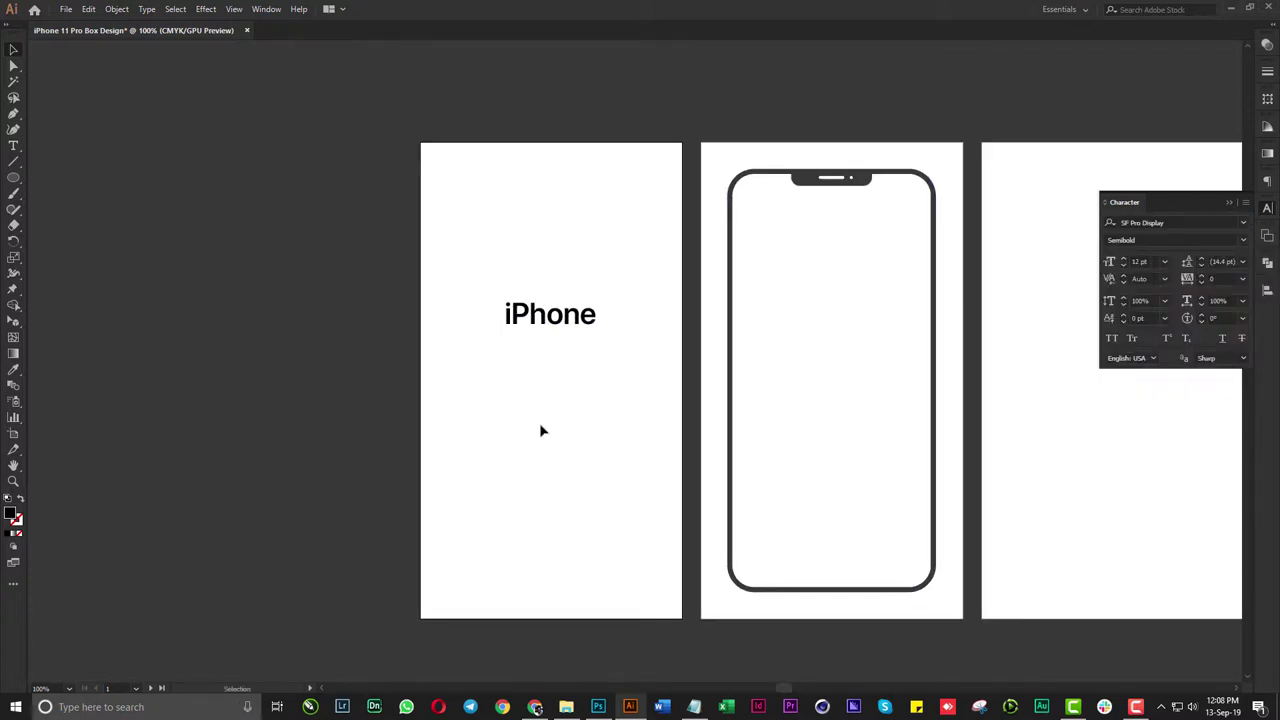
scroll(390, 412, down, 1)
key(shift+F7)
click(14, 436)
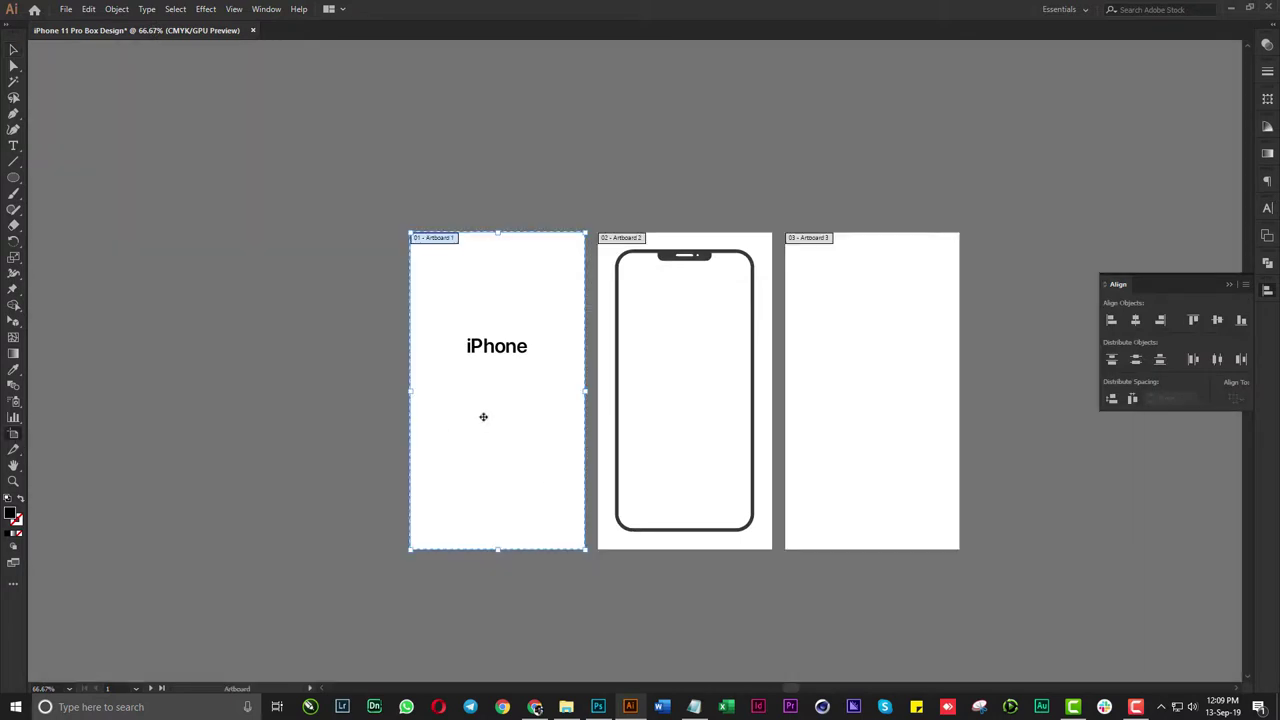
Move Artboard 1 left and resize it to a 178.8 × 97.8 mm landscape
drag(506, 433, 331, 433)
double_click(14, 436)
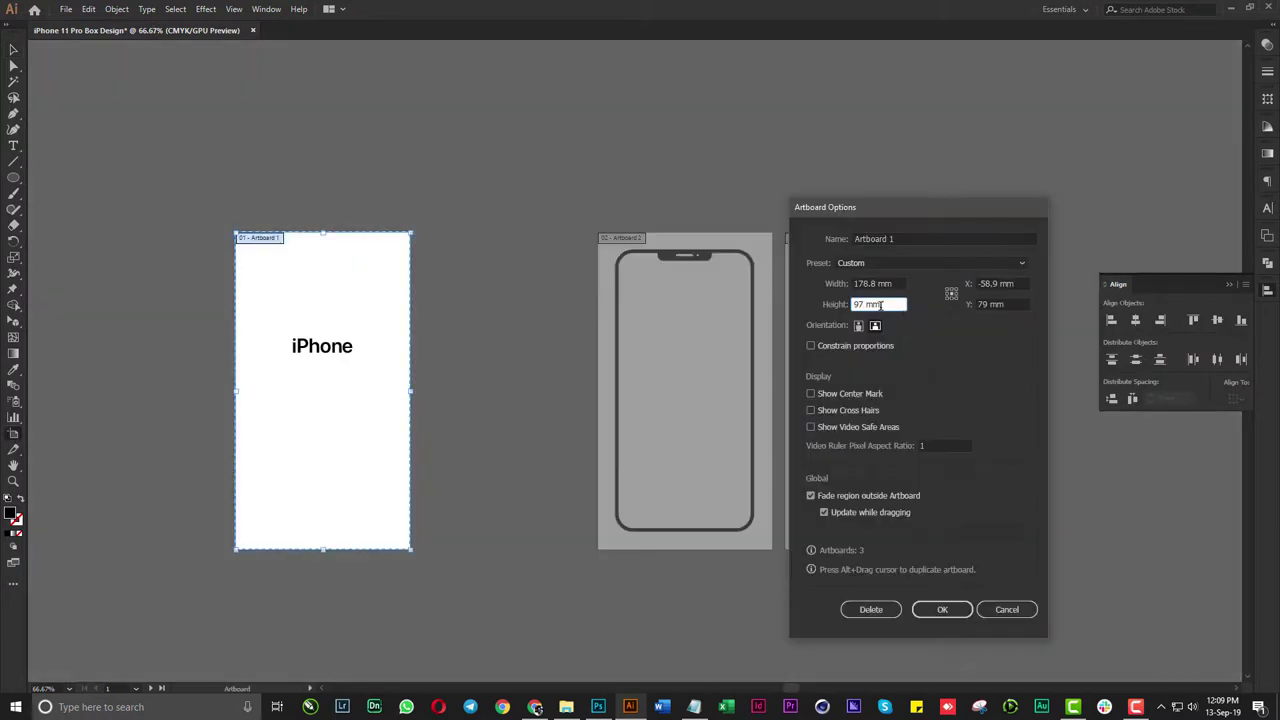
key(Tab)
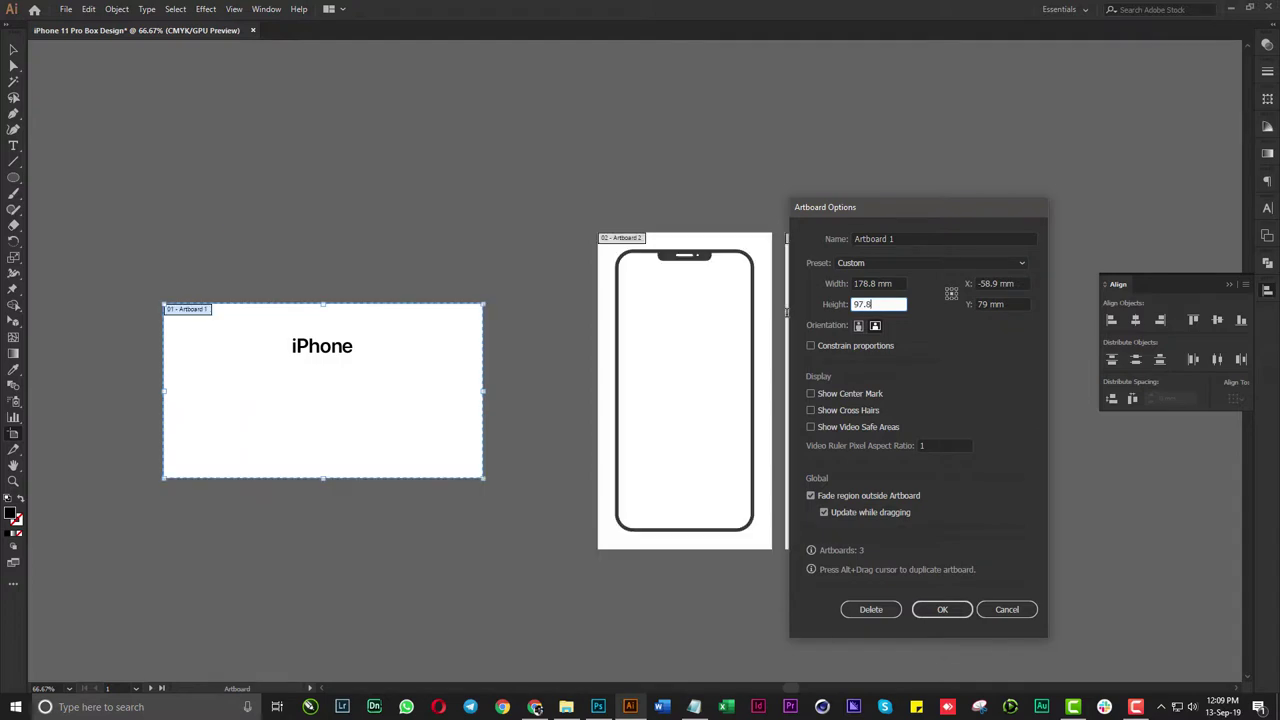
key(Return)
key(h)
Move the iPhone word down and left, then enlarge it
scroll(202, 425, up, 2)
drag(350, 411, 424, 393)
key(v)
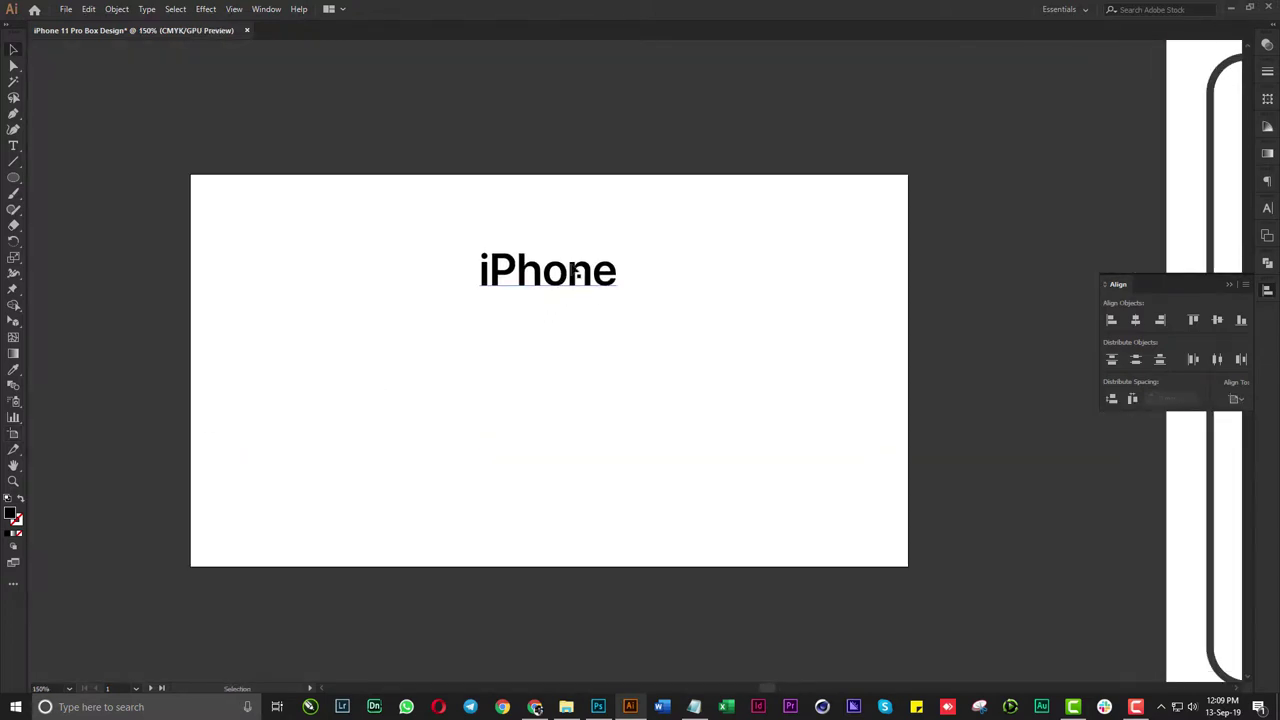
drag(556, 282, 436, 373)
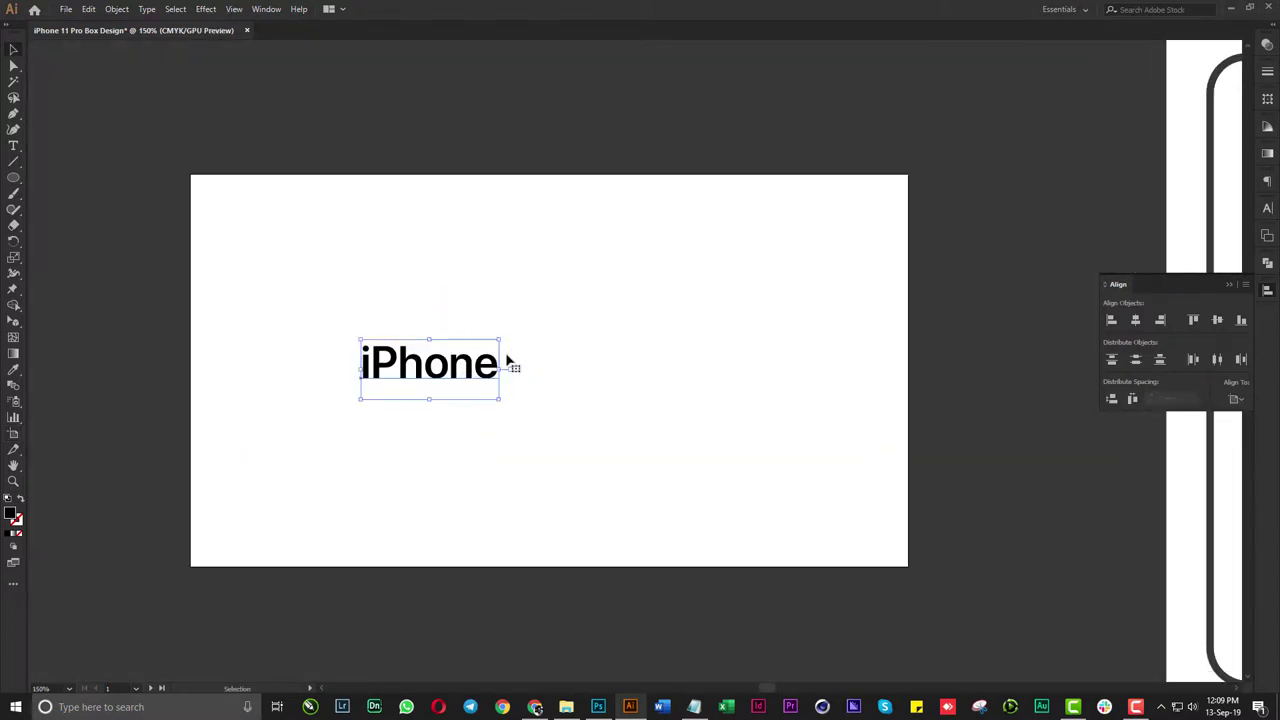
drag(500, 340, 520, 330)
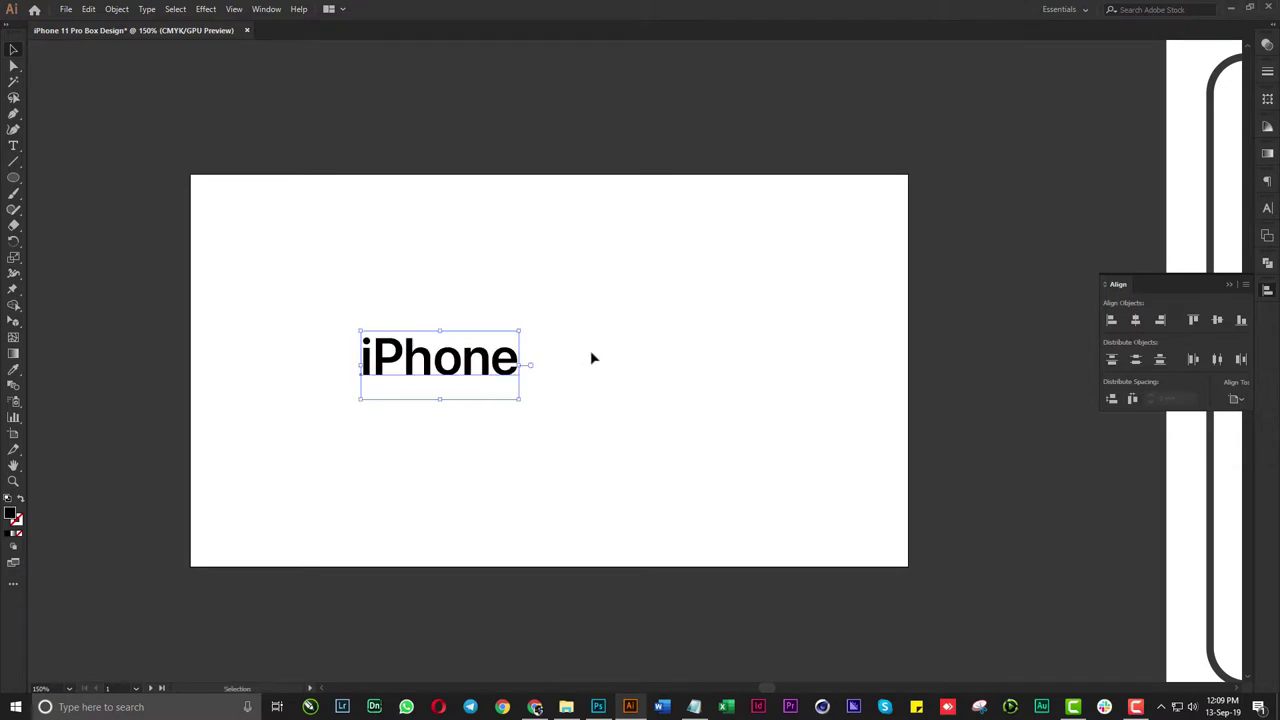
Duplicate the iPhone text and retype the copy as 'Pro'
key(ctrl+c)
key(ctrl+v)
double_click(613, 366)
text(P)
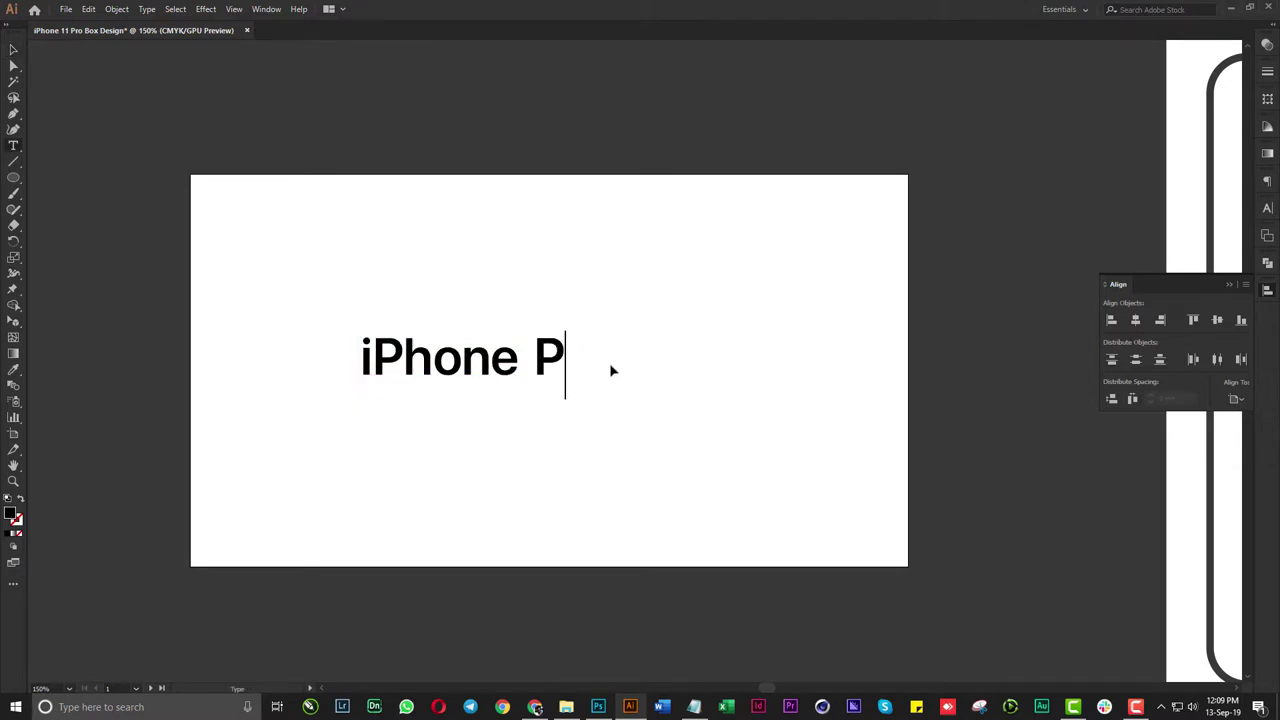
Draw a rectangle frame behind Pro, centre Pro horizontally in it and nudge it down
scroll(613, 368, up, 2)
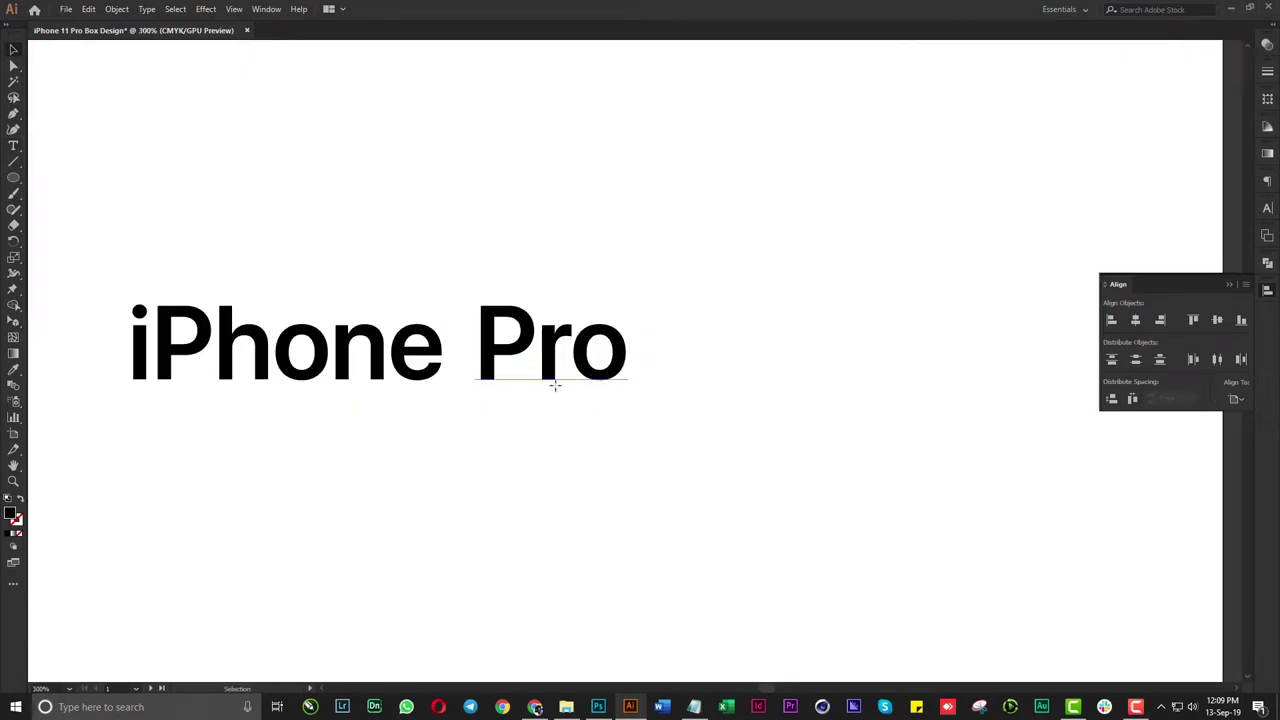
drag(456, 285, 715, 431)
key(ctrl+shift+bracketleft)
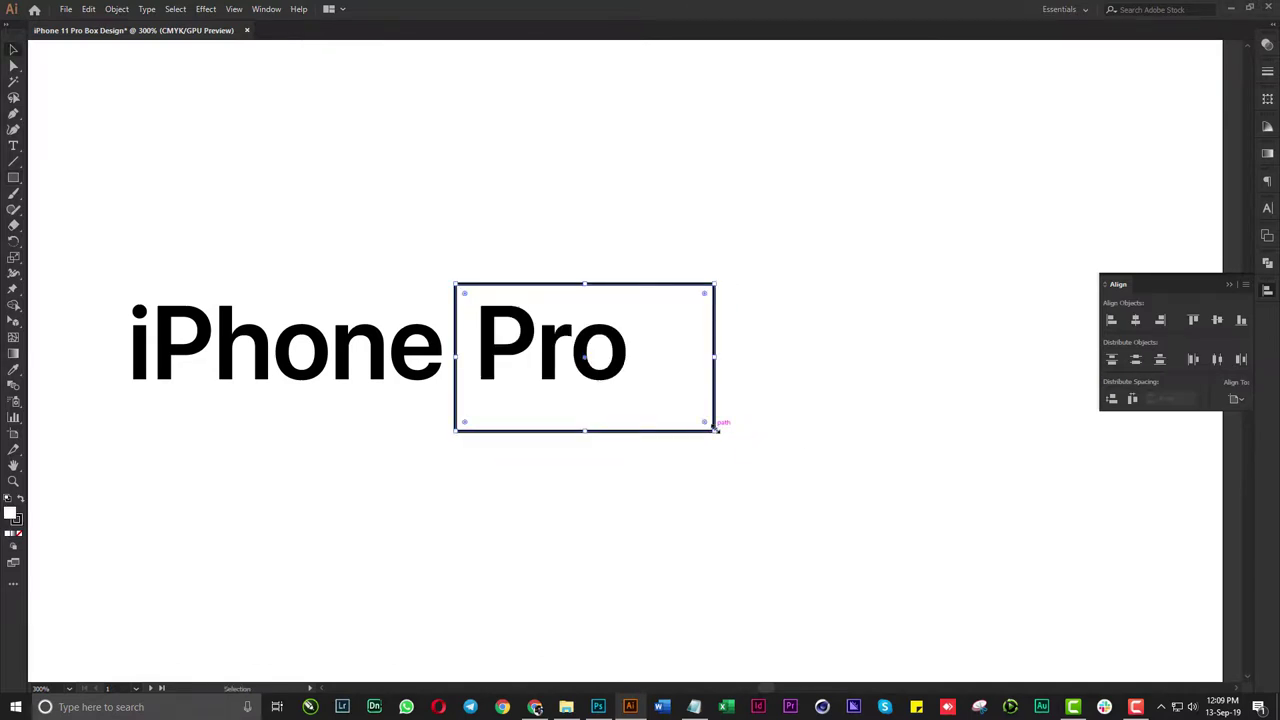
drag(568, 355, 653, 355)
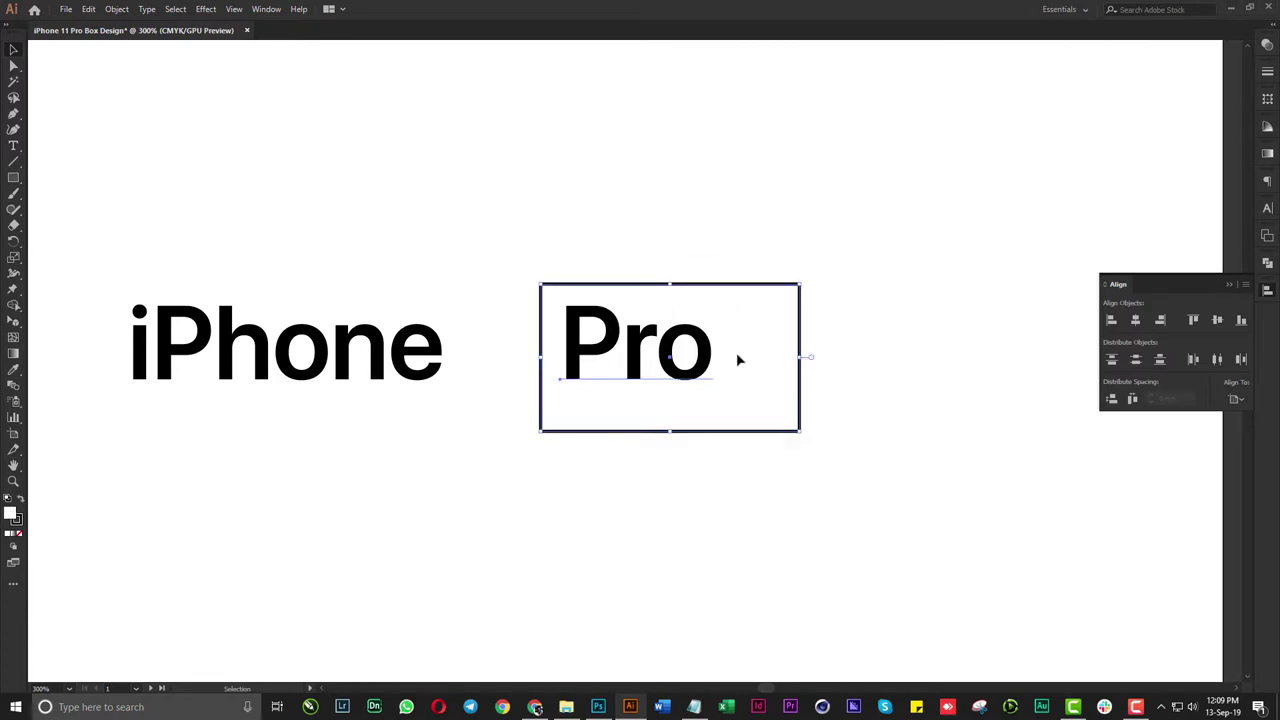
click(1136, 320)
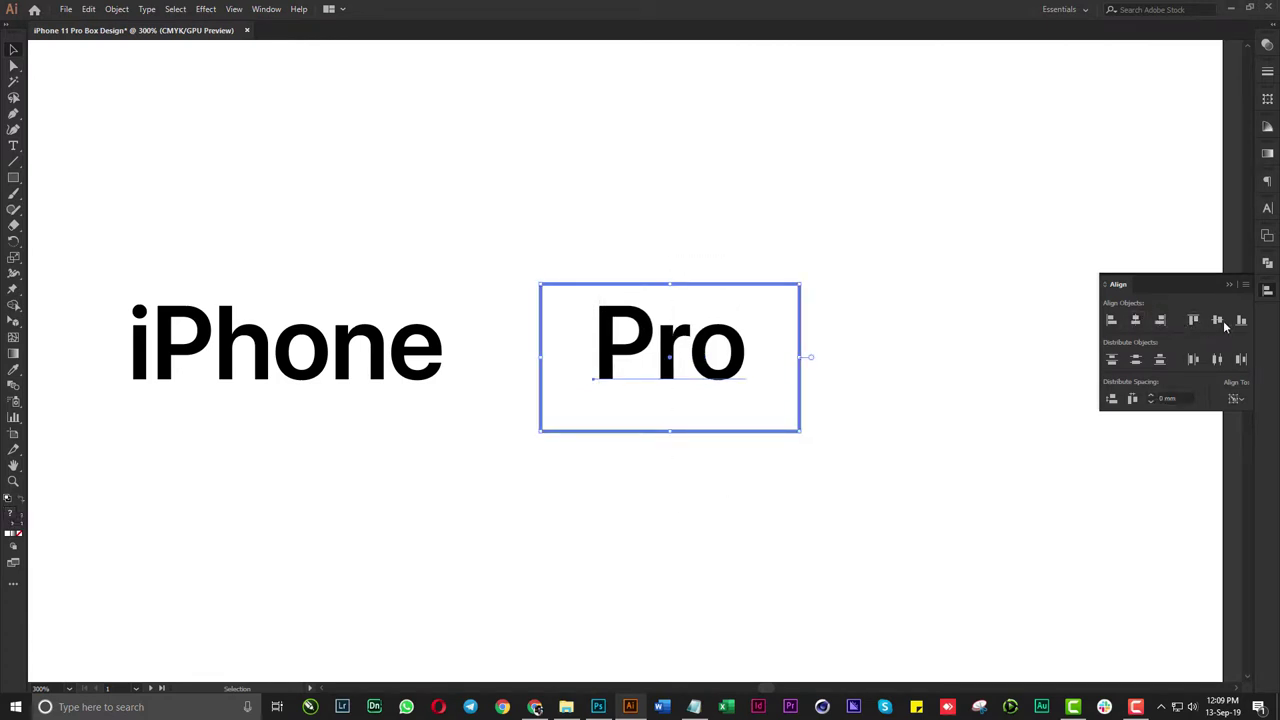
click(1017, 477)
click(745, 358)
key(Down)
key(Down)
key(Down)
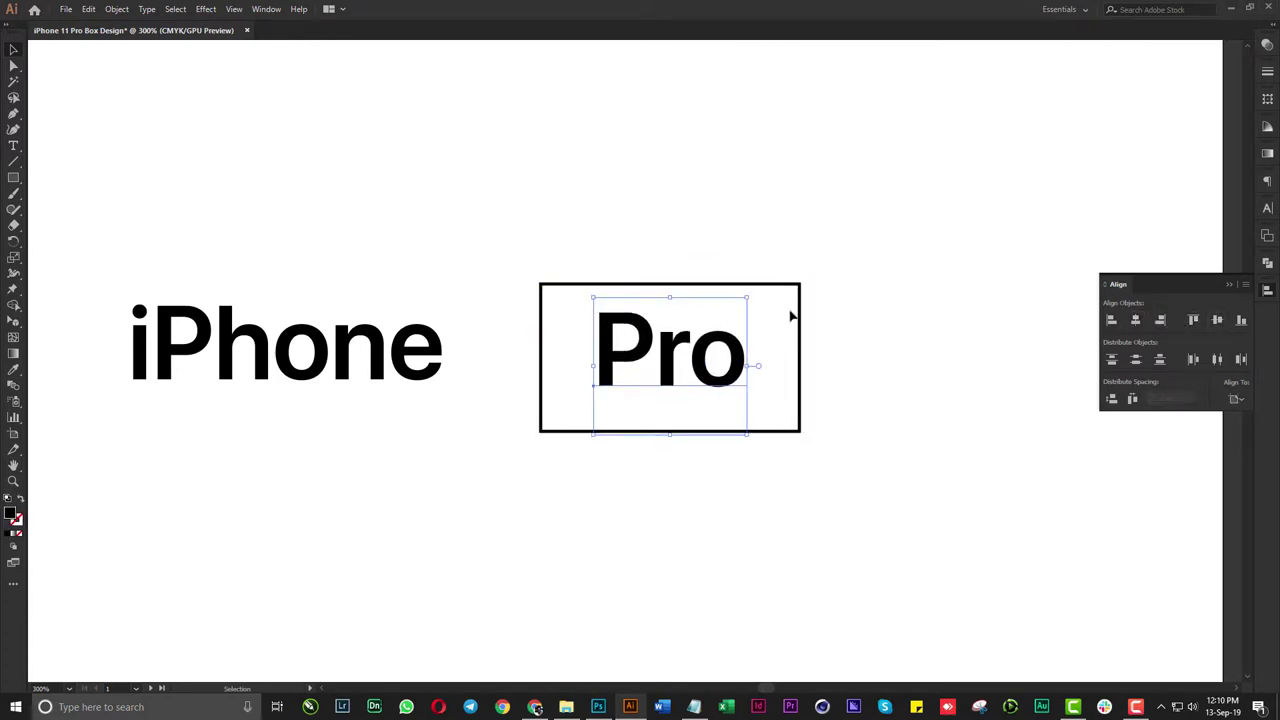
click(787, 307)
Round the rectangle's corners and give it a 2 pt outline
drag(791, 294, 768, 322)
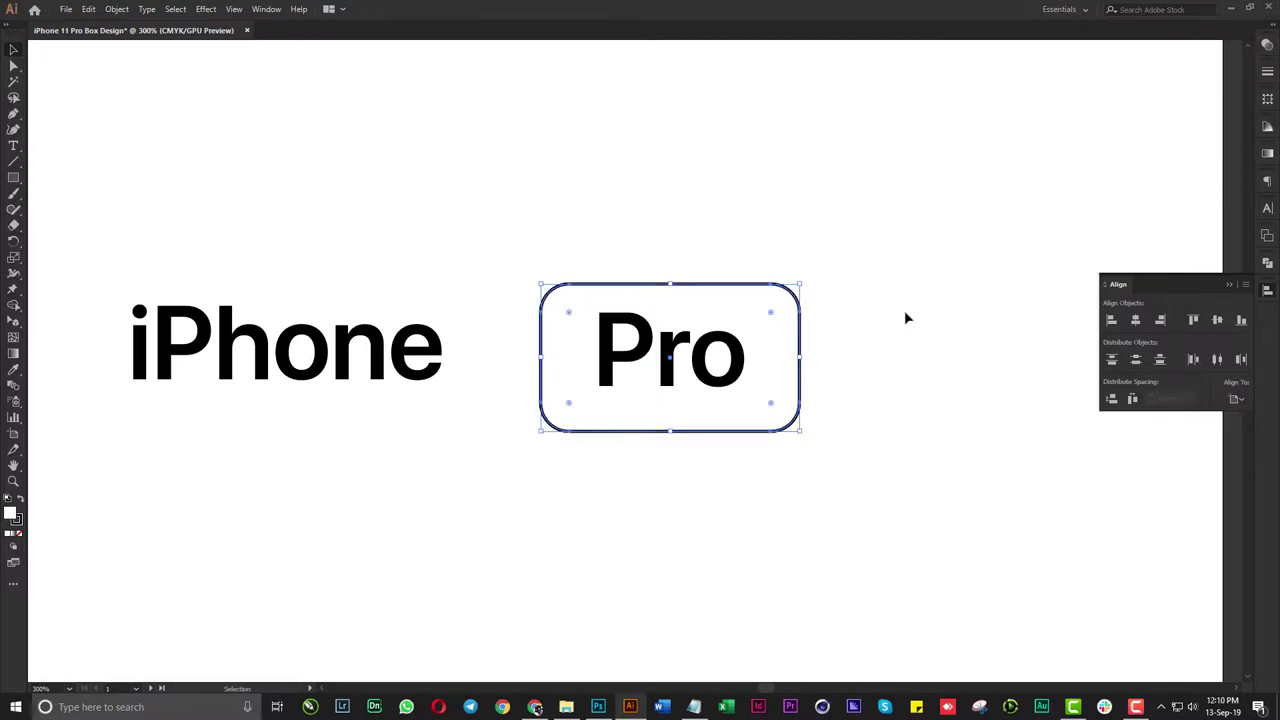
click(1267, 71)
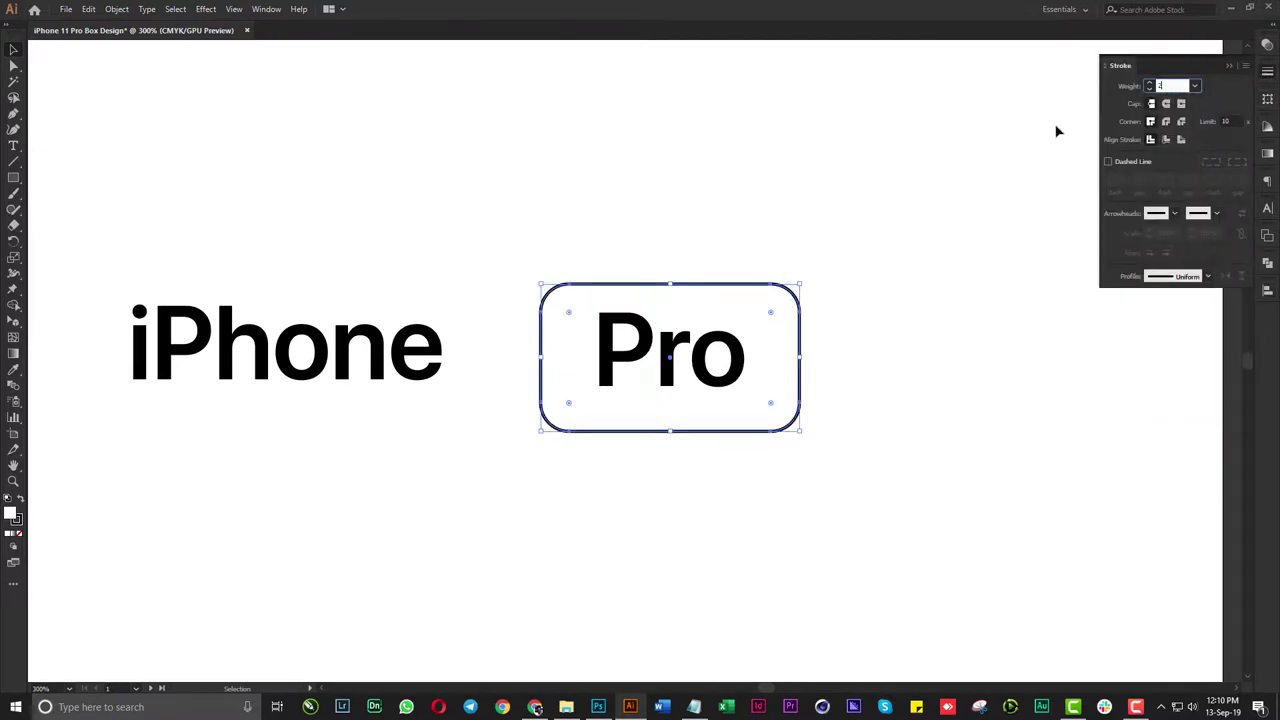
key(Return)
click(826, 162)
Narrow the rounded frame from its right side and re-centre Pro inside it
scroll(686, 371, up, 2)
scroll(640, 345, up, 1)
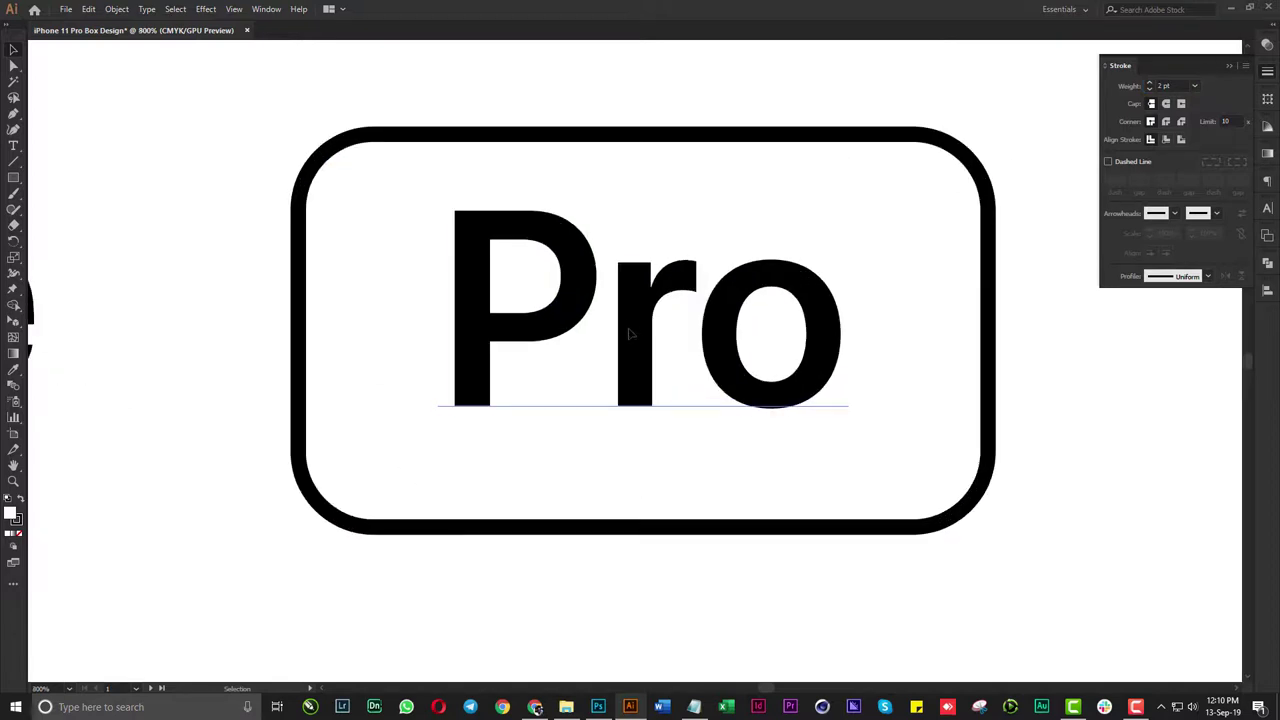
drag(544, 335, 502, 342)
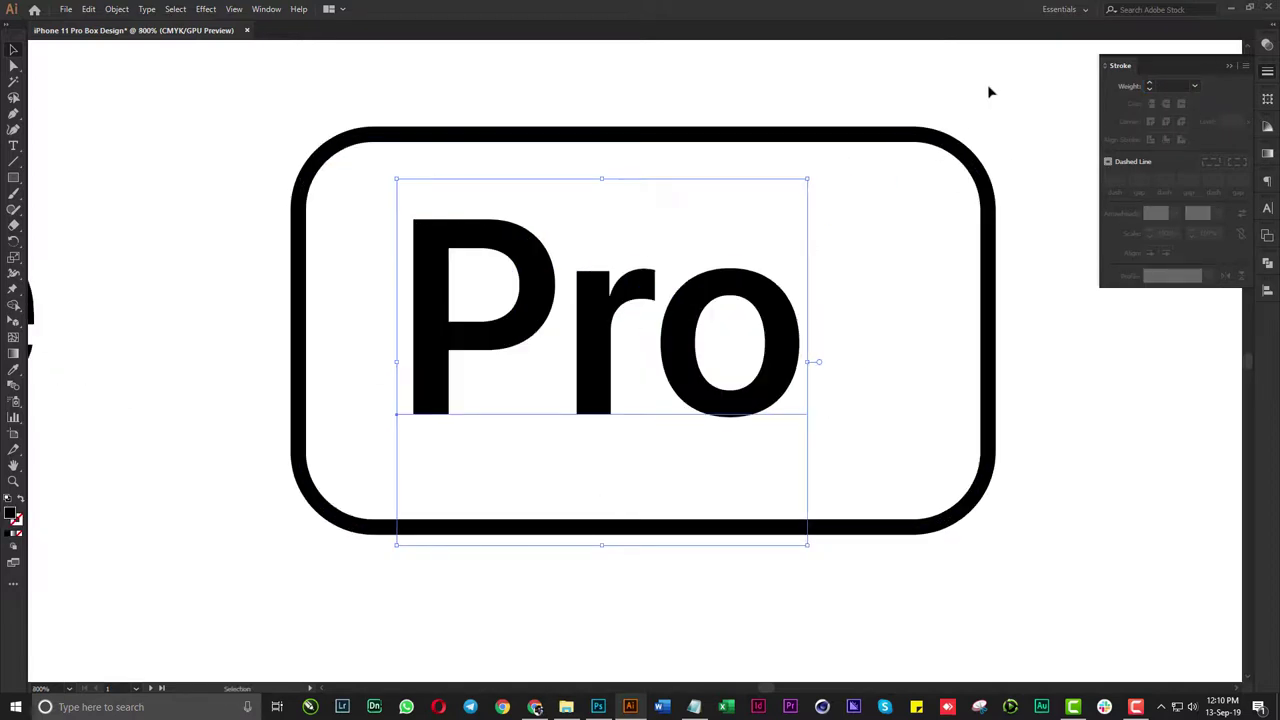
click(988, 330)
drag(988, 330, 922, 340)
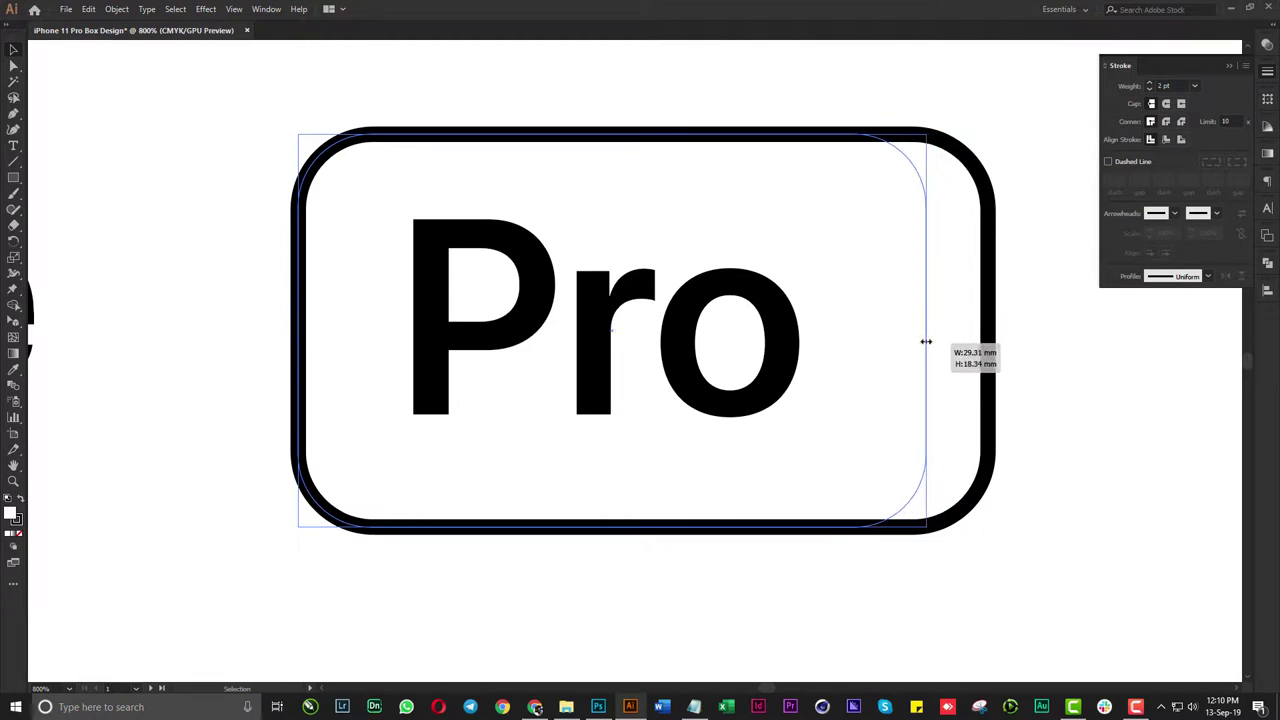
click(840, 563)
scroll(840, 563, down, 5)
scroll(786, 409, up, 6)
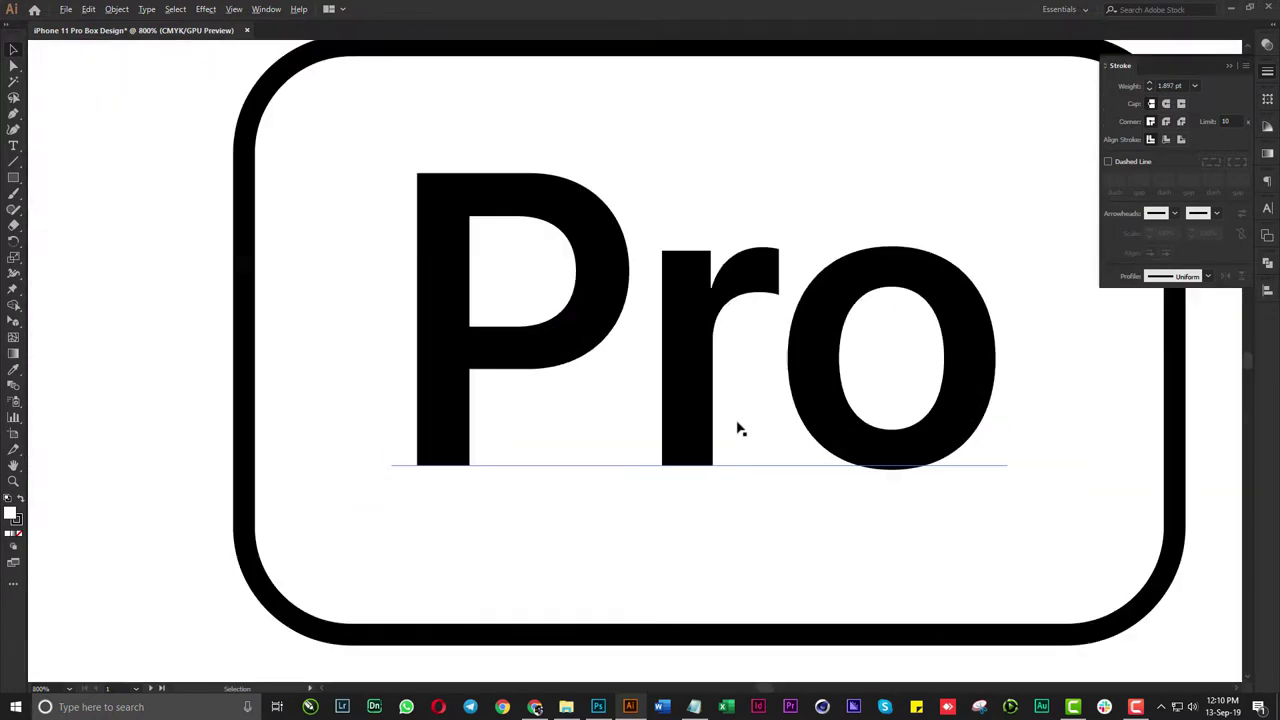
drag(737, 429, 652, 414)
scroll(689, 586, down, 5)
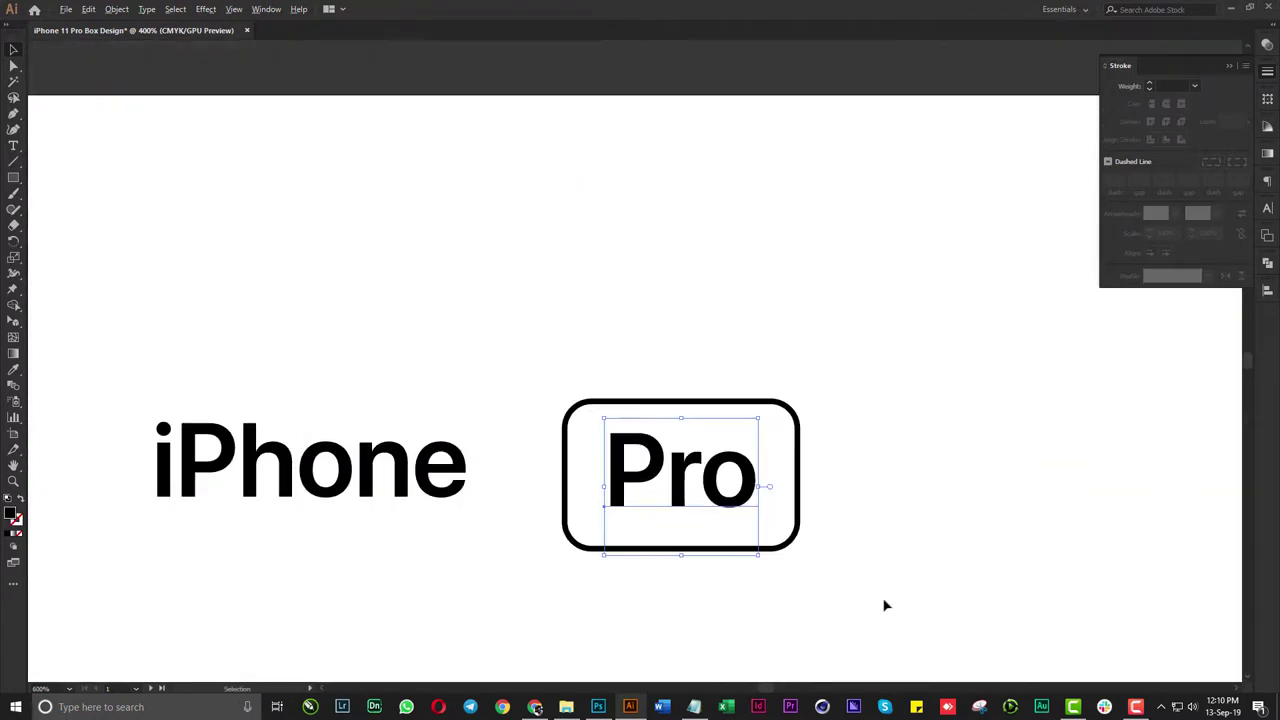
scroll(790, 458, up, 3)
drag(806, 430, 931, 431)
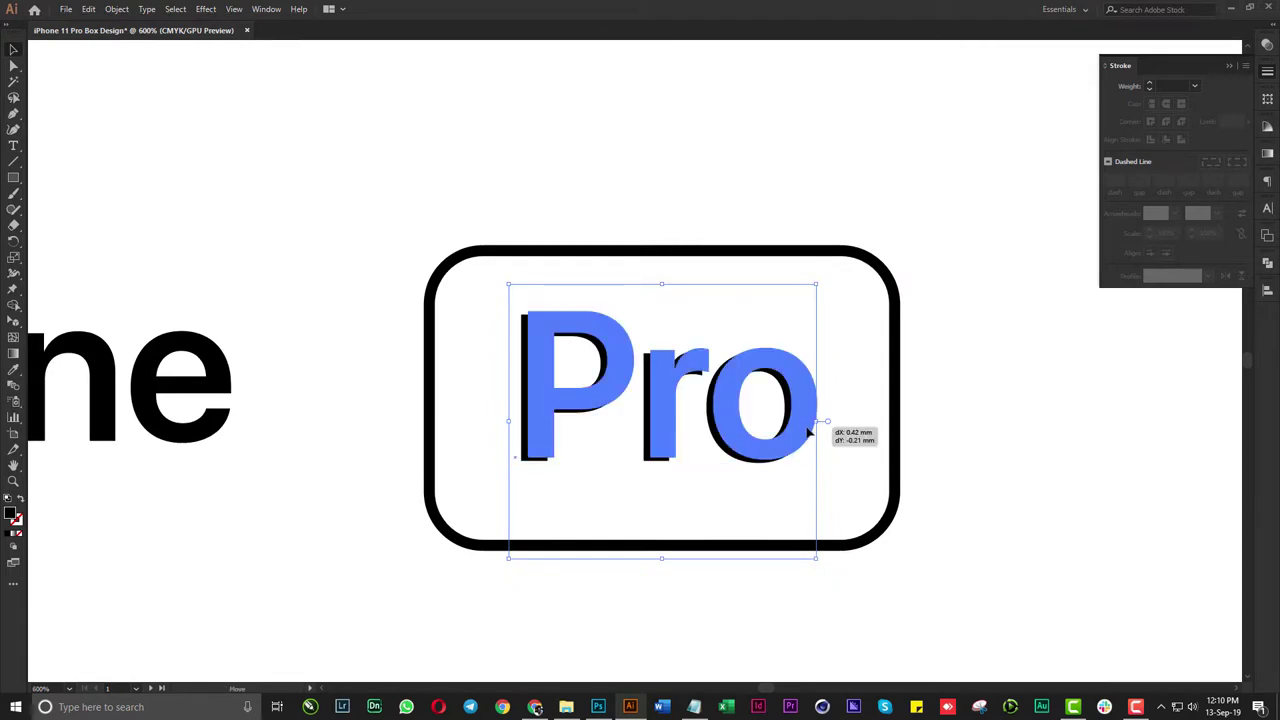
scroll(753, 537, down, 2)
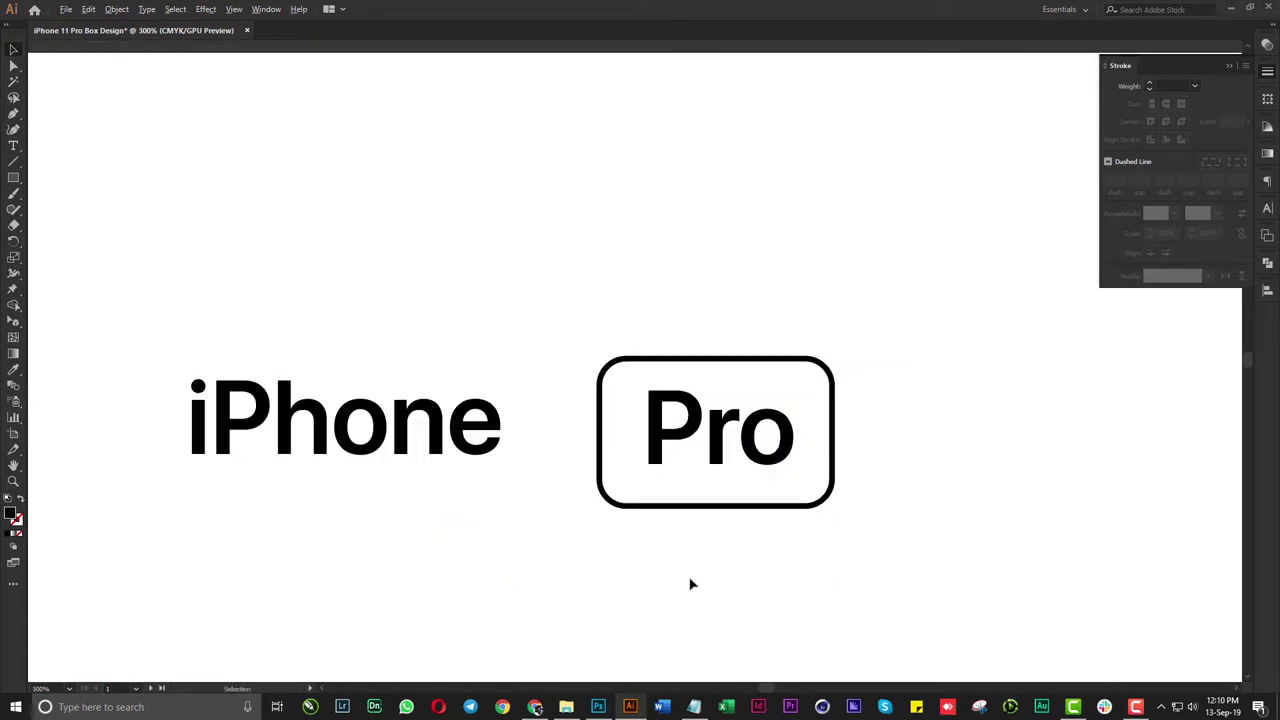
Group Pro with its frame, shrink the badge and place it right of iPhone
drag(690, 584, 757, 403)
right_click(757, 403)
click(818, 484)
drag(709, 446, 537, 397)
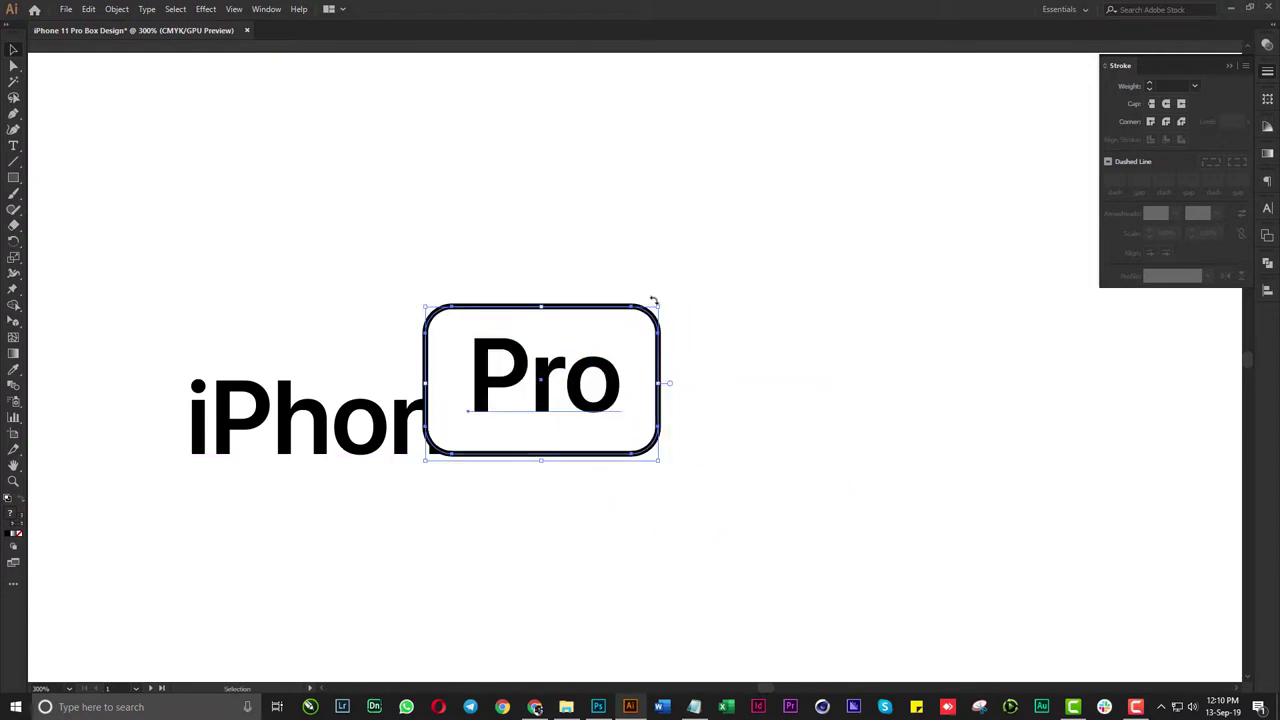
drag(663, 302, 578, 359)
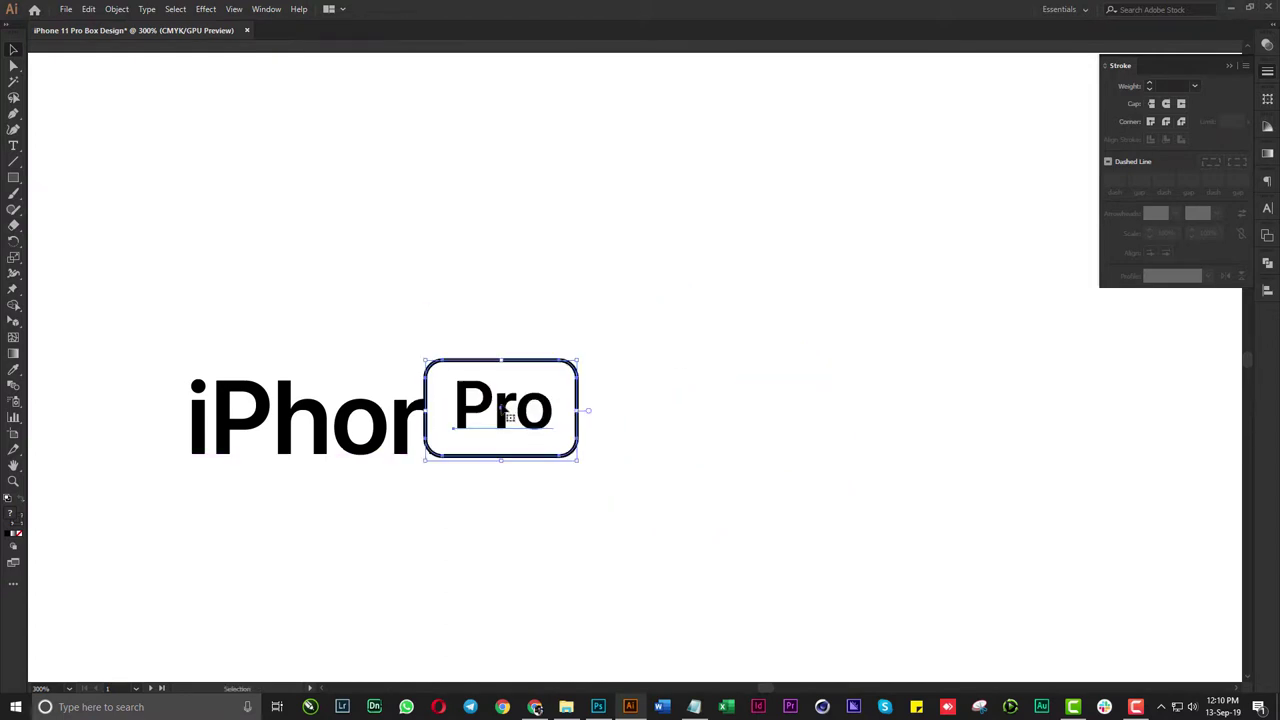
drag(500, 406, 652, 405)
click(740, 326)
scroll(748, 314, down, 1)
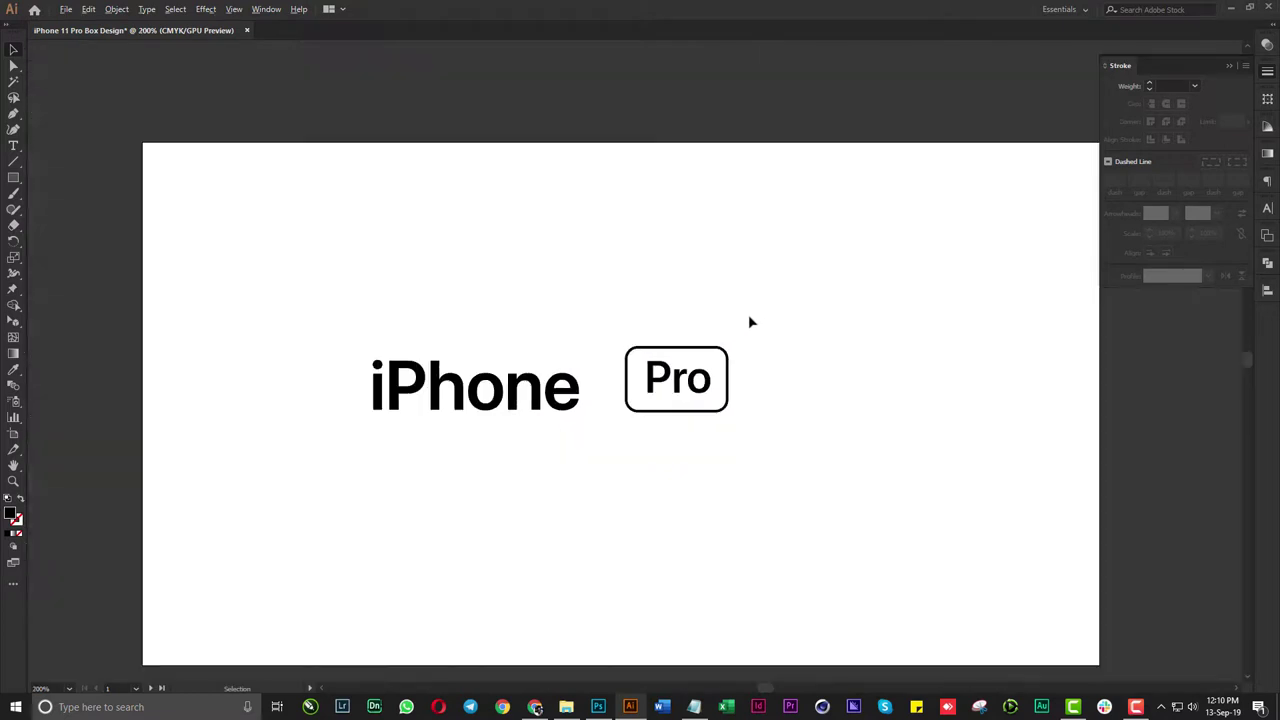
scroll(695, 388, up, 2)
Shrink the Pro badge and nudge it into place beside iPhone
drag(766, 318, 737, 337)
drag(711, 414, 671, 414)
click(822, 314)
scroll(815, 314, down, 3)
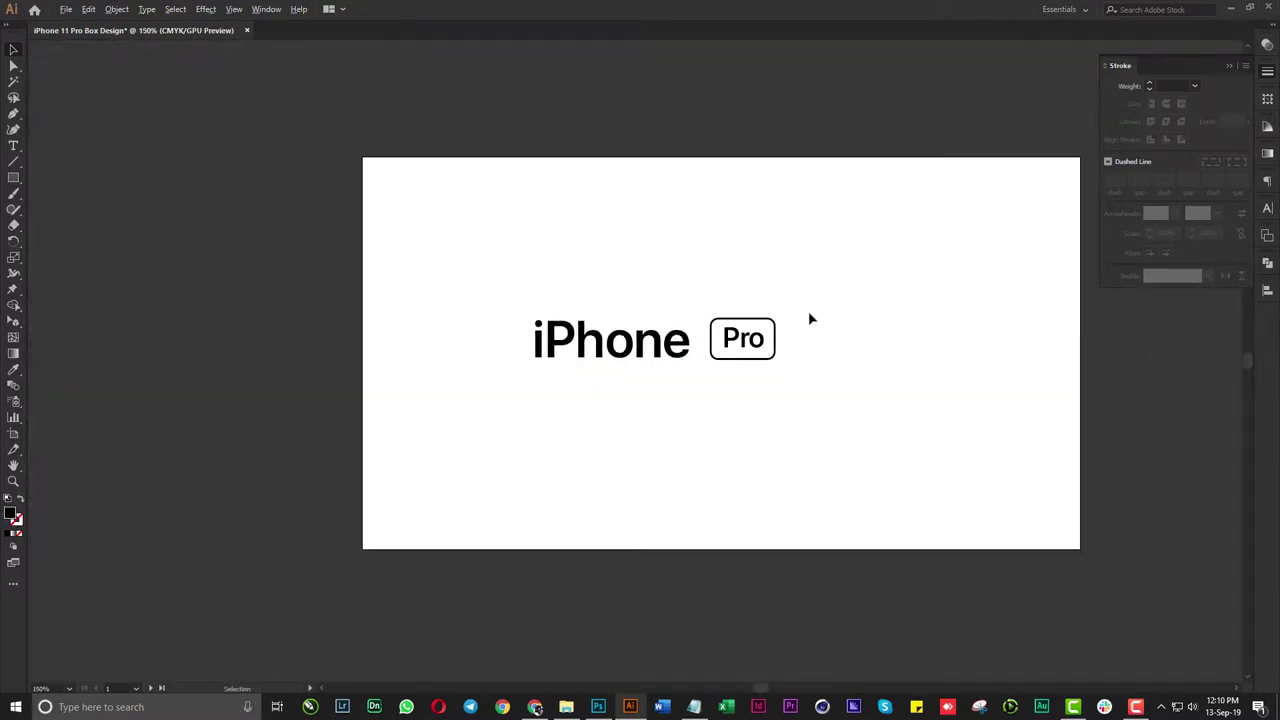
scroll(808, 300, up, 2)
click(730, 390)
key(Down)
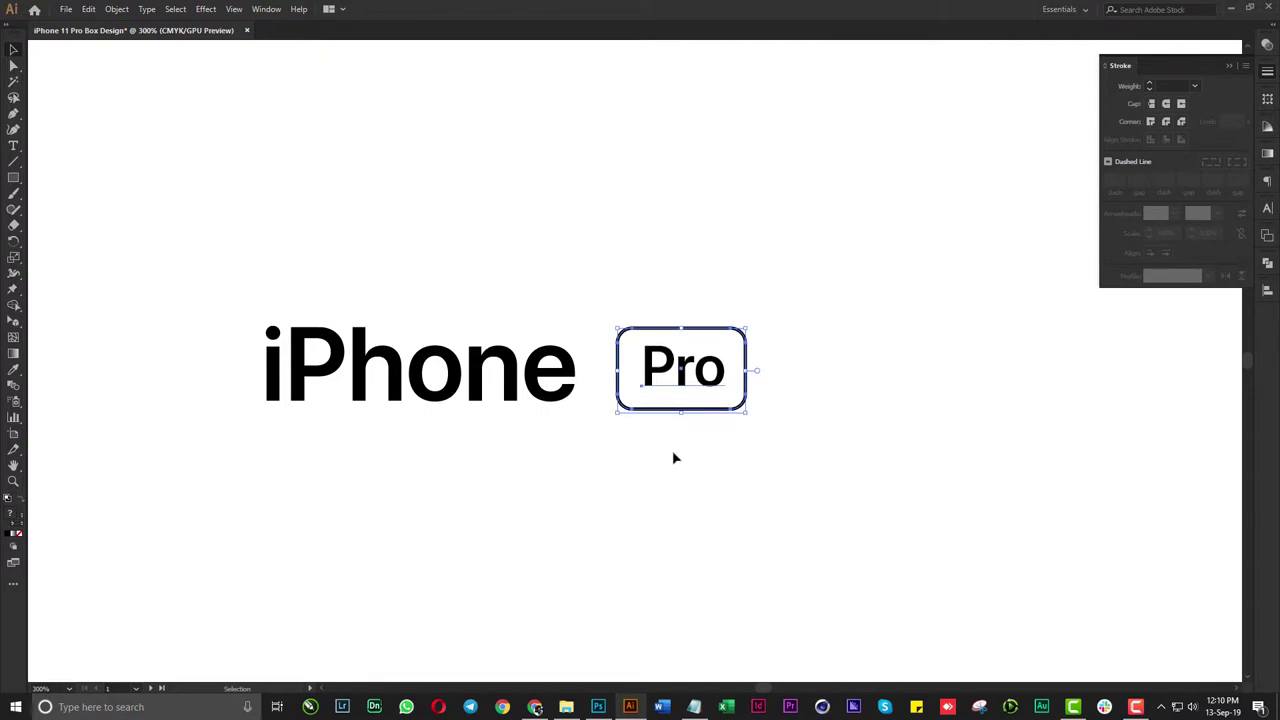
key(Up)
click(806, 197)
scroll(746, 266, down, 1)
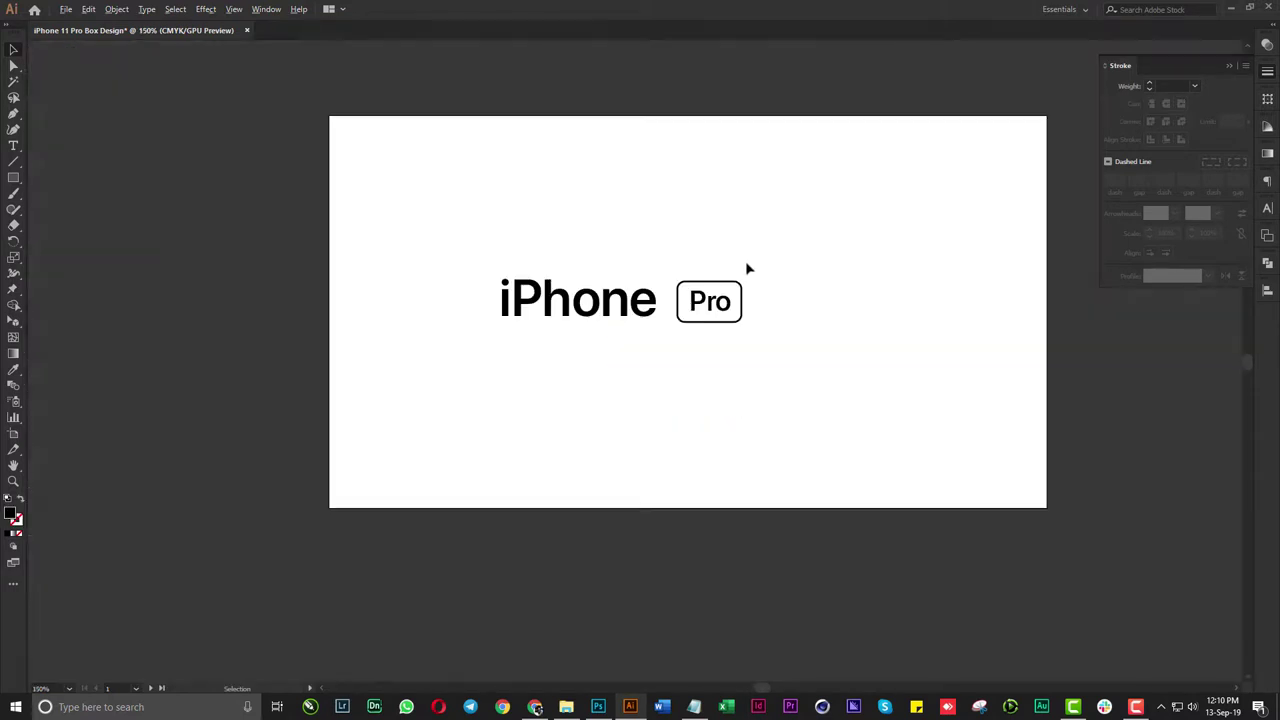
Group iPhone and Pro into one logo and centre it on the artboard
drag(810, 268, 468, 438)
right_click(608, 369)
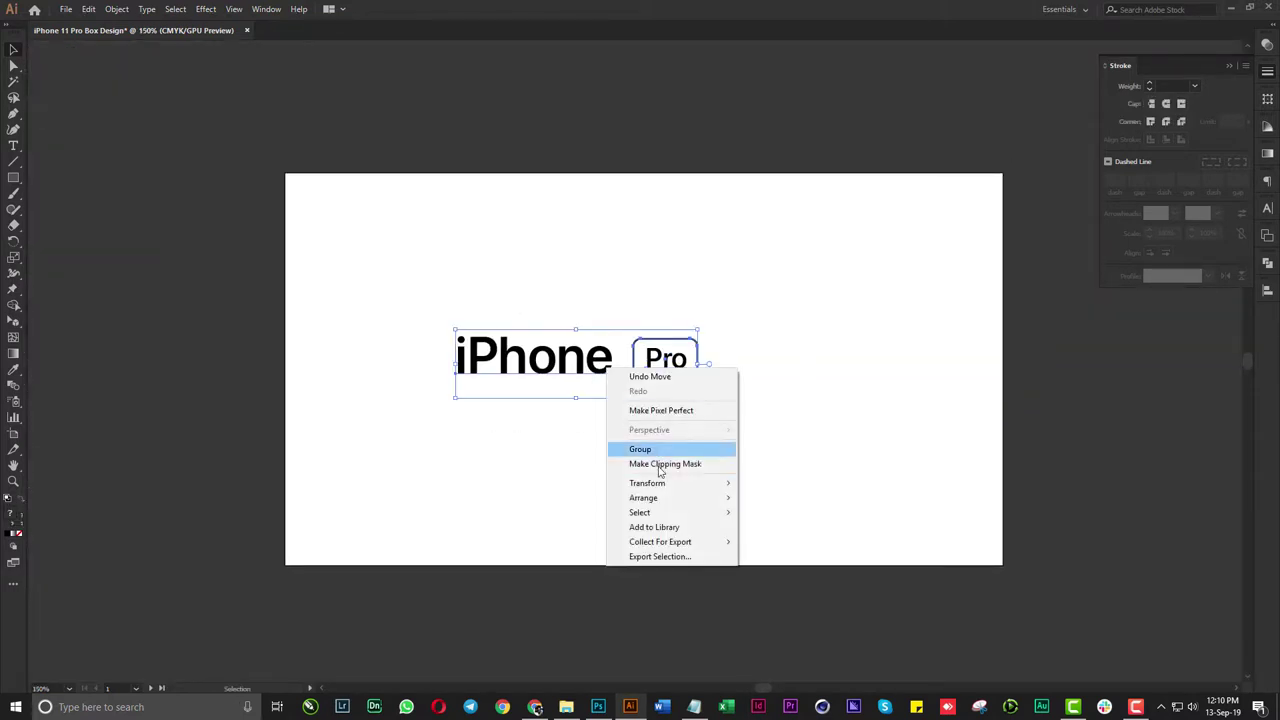
click(661, 452)
click(1267, 290)
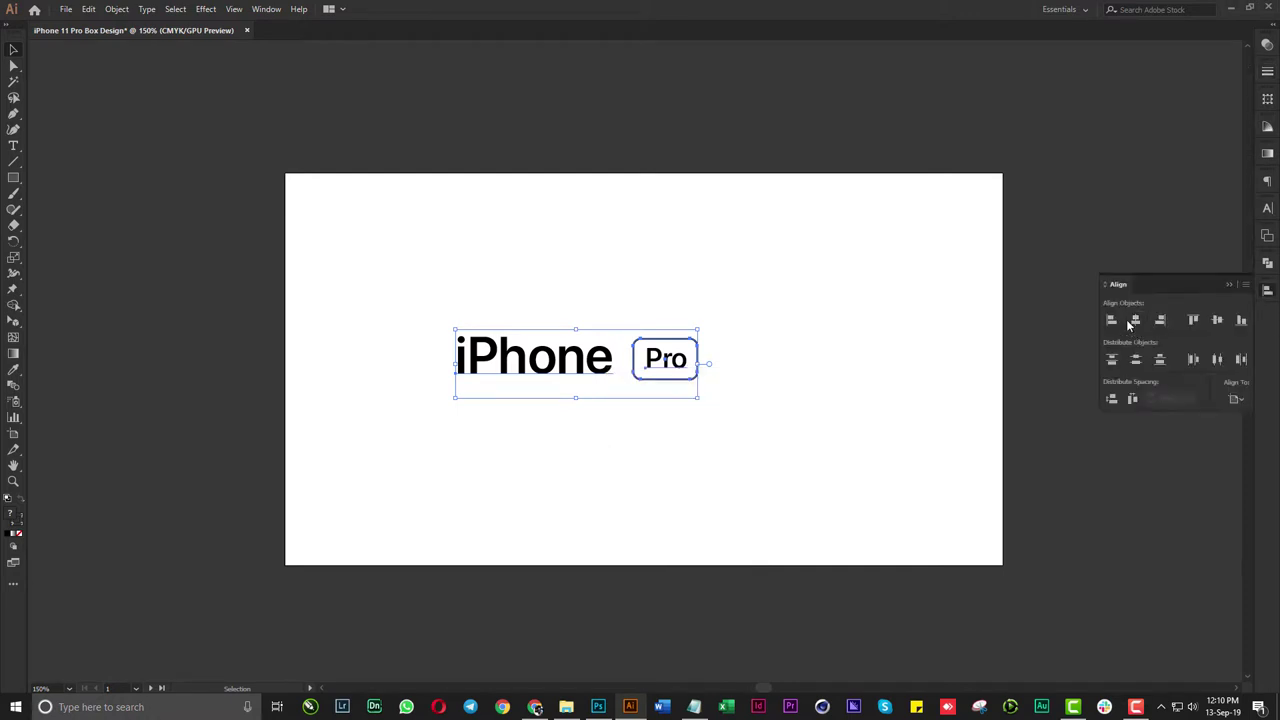
click(1135, 319)
click(1217, 319)
click(857, 483)
Enlarge the iPhone Pro logo slightly
scroll(603, 446, down, 3)
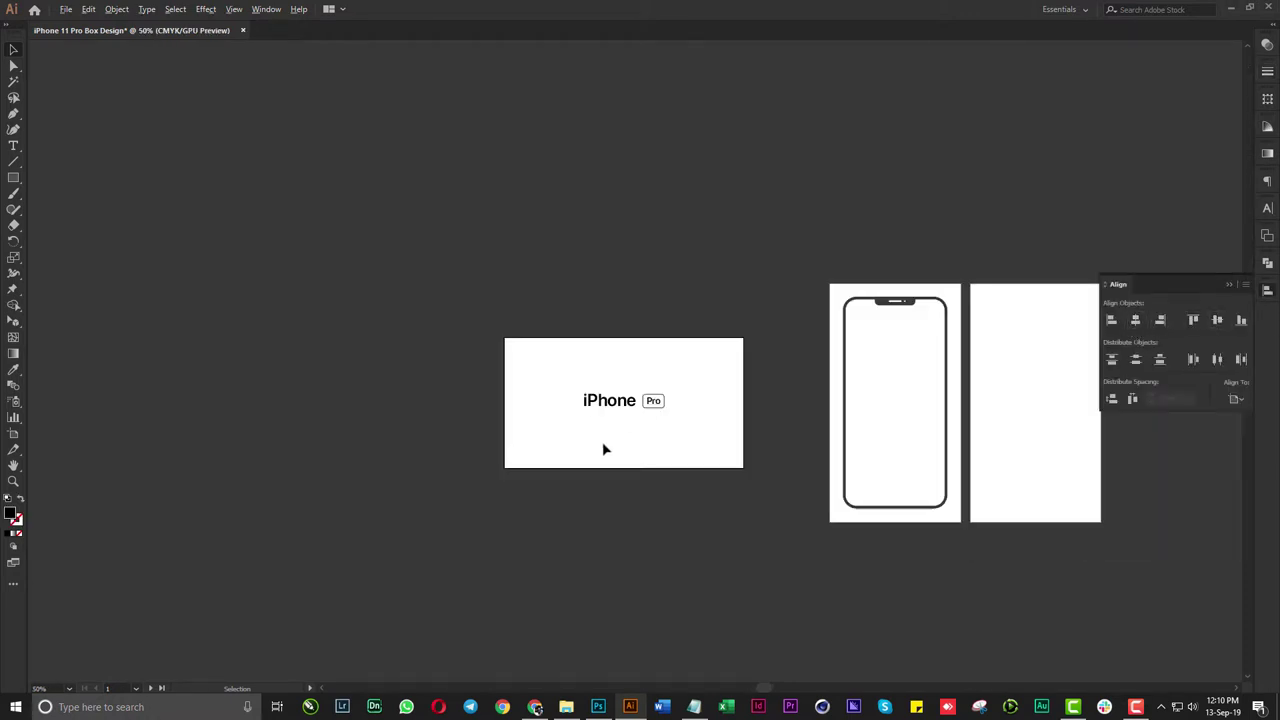
scroll(672, 430, up, 3)
click(650, 340)
drag(655, 315, 671, 307)
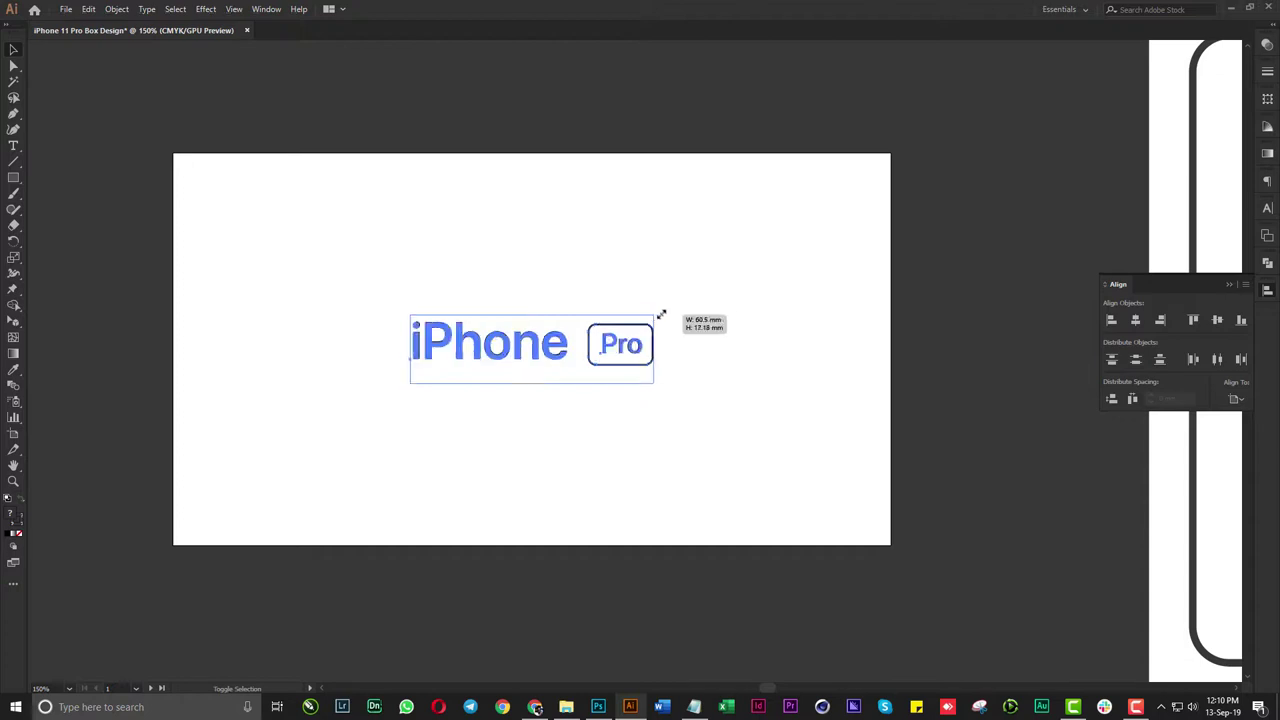
click(749, 351)
scroll(688, 456, down, 3)
scroll(688, 456, down, 1)
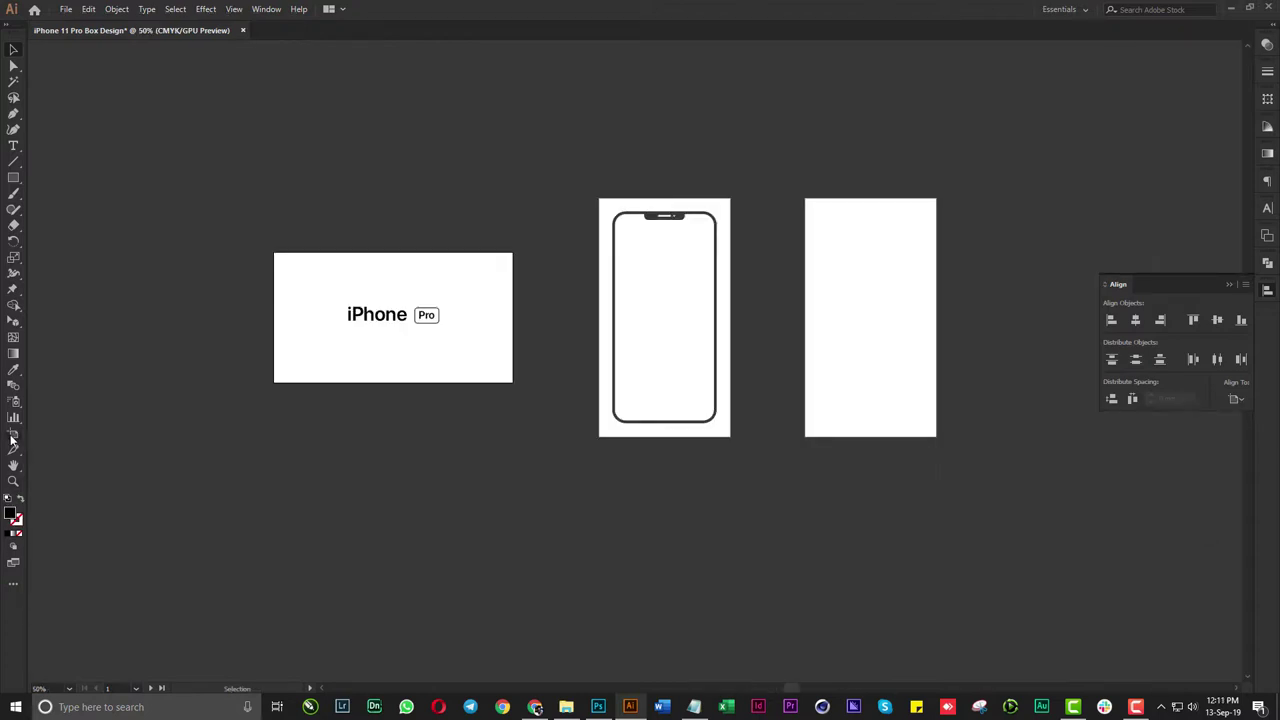
Duplicate the logo artboard below the original
key(shift+o)
mouse_move(463, 272)
mouse_down()
mouse_move(459, 420)
mouse_move(483, 400)
mouse_up()
key(Escape)
Place the 2280 colour-swatch image on the canvas beside the artboards
click(567, 707)
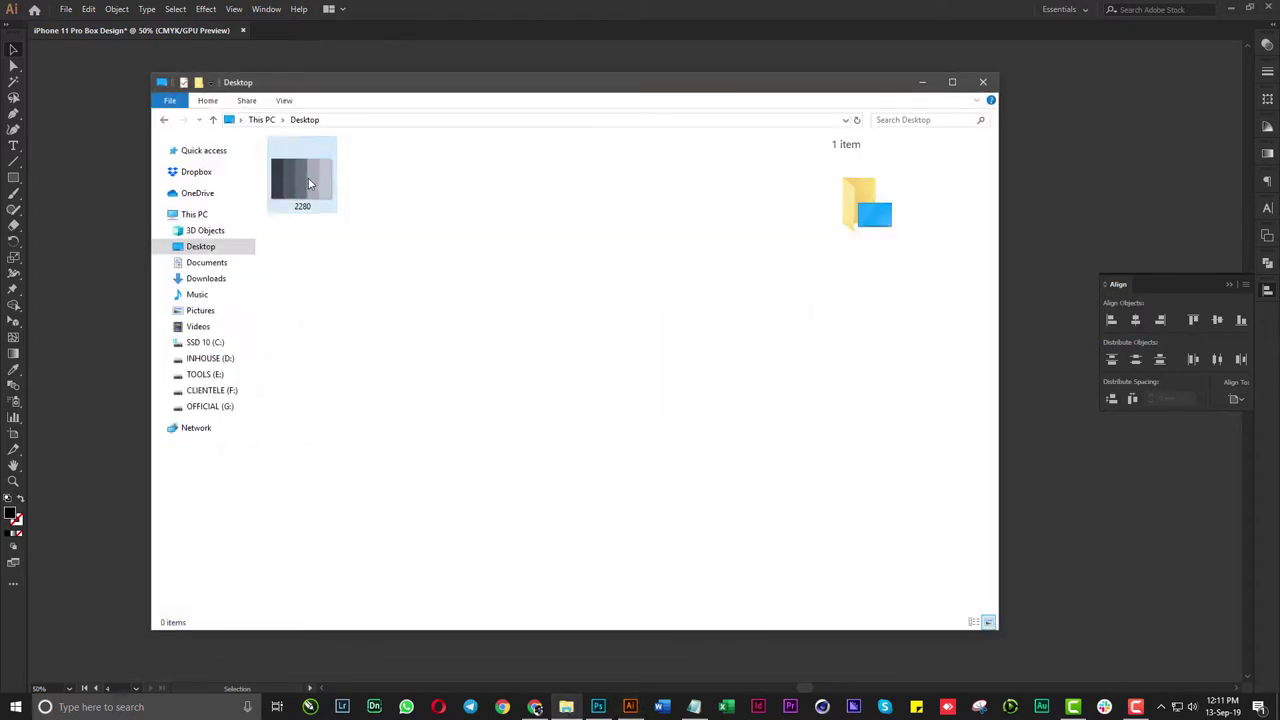
drag(302, 180, 107, 302)
mouse_move(94, 116)
mouse_down()
mouse_move(383, 260)
mouse_move(613, 425)
mouse_up()
mouse_move(566, 523)
mouse_down()
mouse_move(556, 478)
mouse_move(440, 499)
mouse_up()
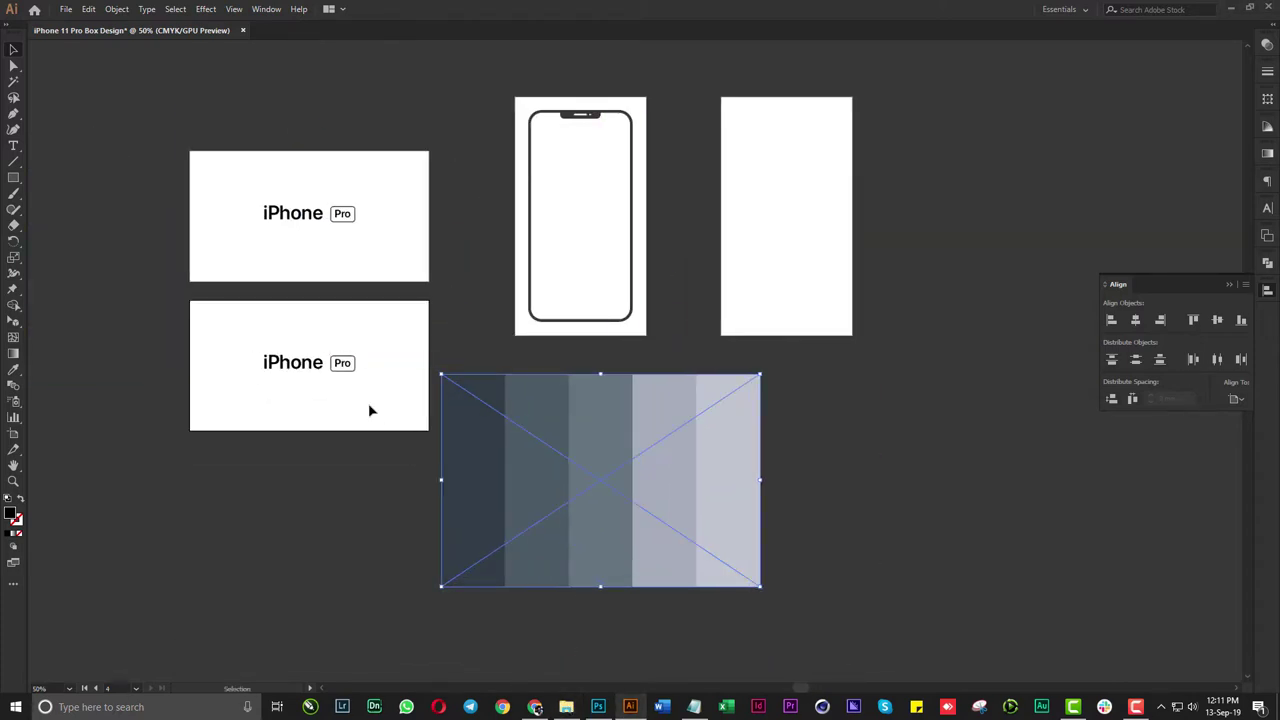
Cover the lower artboard with a rectangle in the dark swatch colour, sent behind the logo
key(m)
drag(185, 293, 434, 438)
key(i)
click(480, 449)
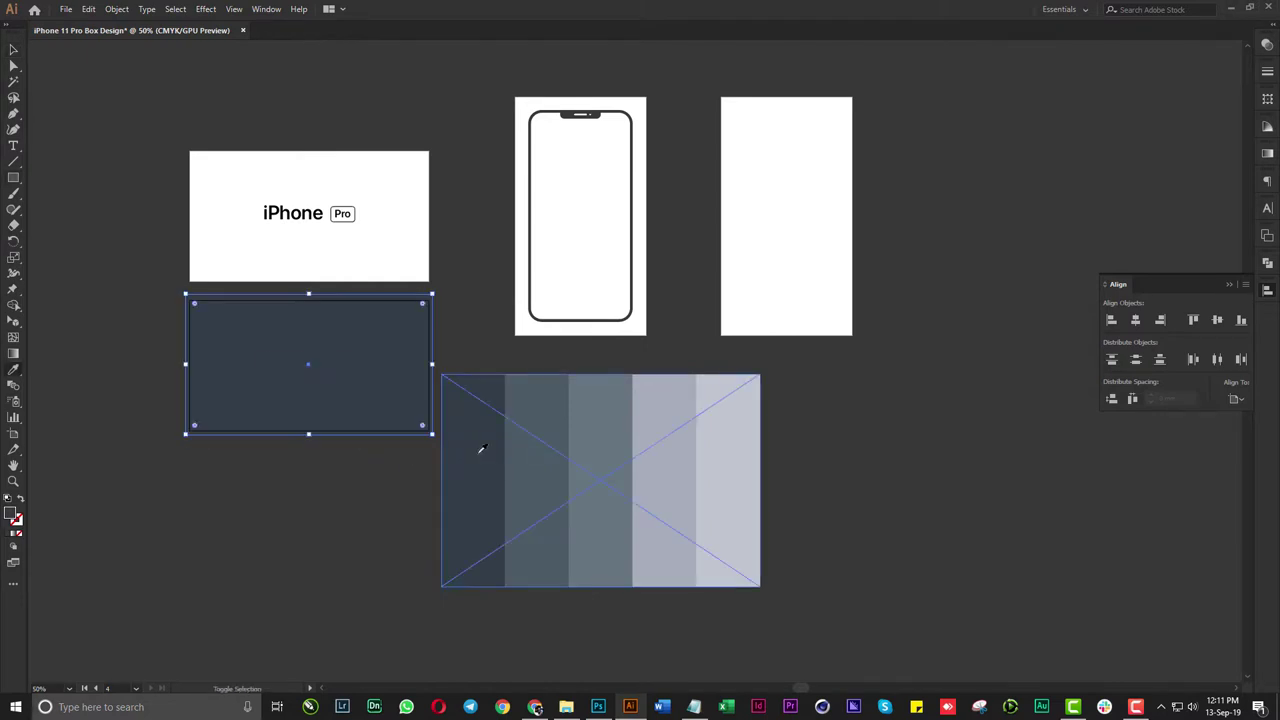
key(ctrl+shift+bracketleft)
scroll(280, 330, up, 3)
Recolour the iPhone text with a grey sampled from the swatch image
key(a)
click(361, 427)
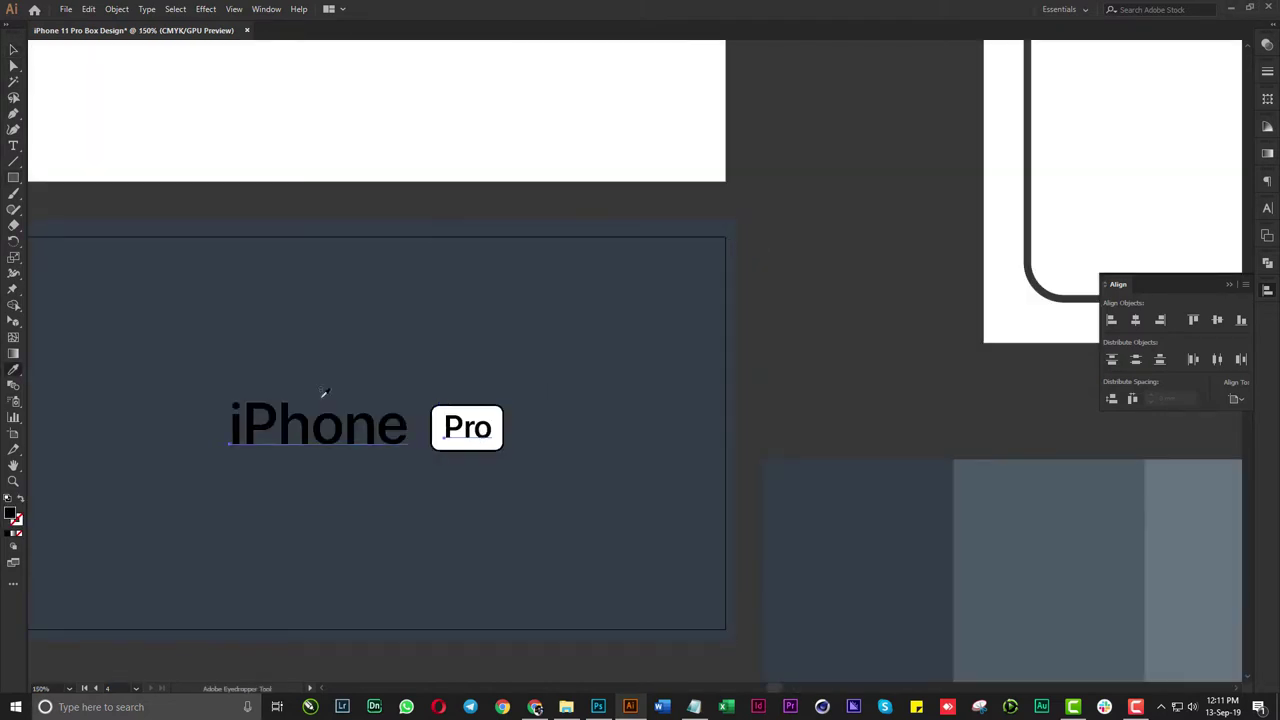
scroll(323, 393, down, 3)
click(674, 449)
scroll(408, 471, up, 5)
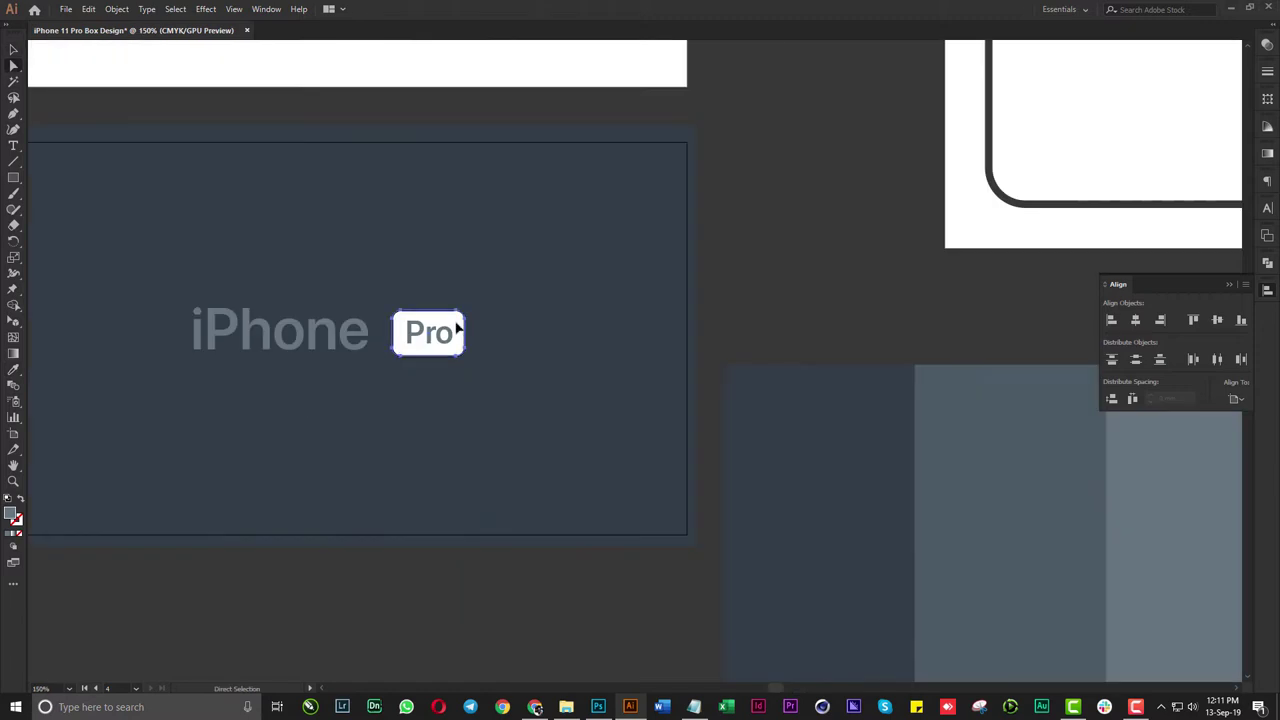
scroll(457, 331, down, 4)
scroll(432, 517, up, 3)
scroll(432, 517, down, 4)
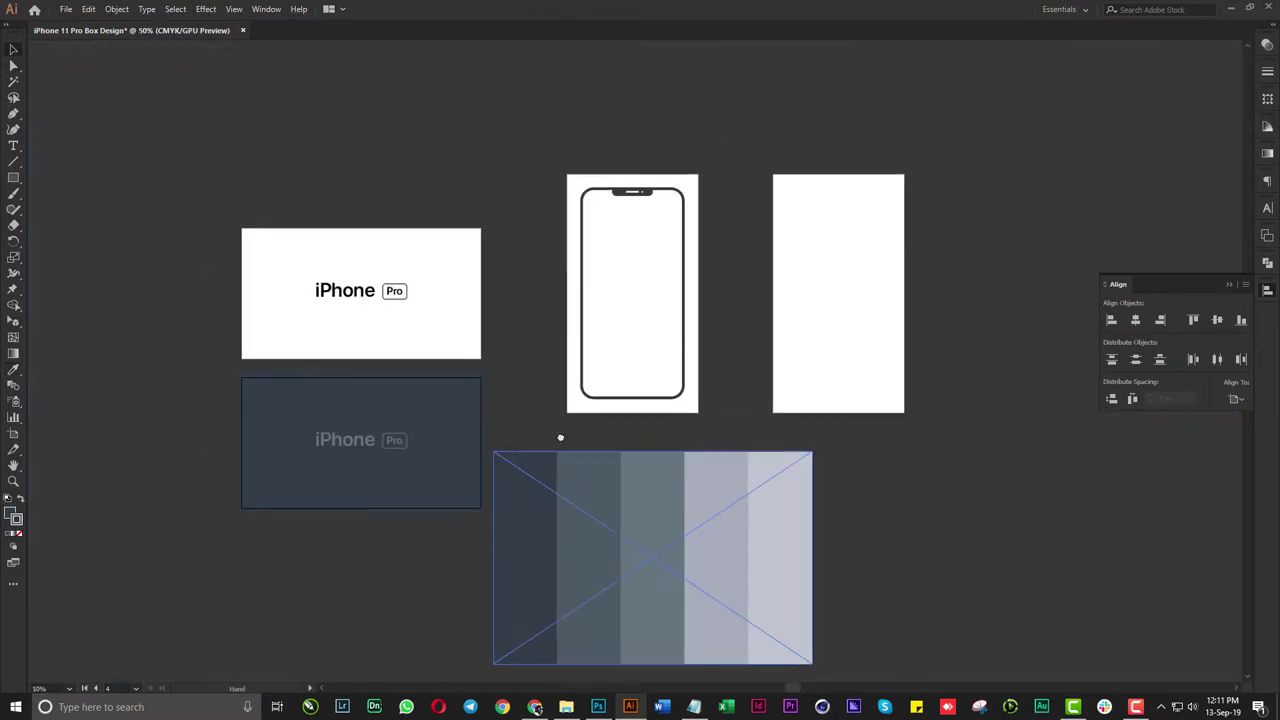
Select the top logo and the lower Pro badge, undoing an accidental delete
key(v)
click(349, 300)
key(Delete)
key(ctrl+z)
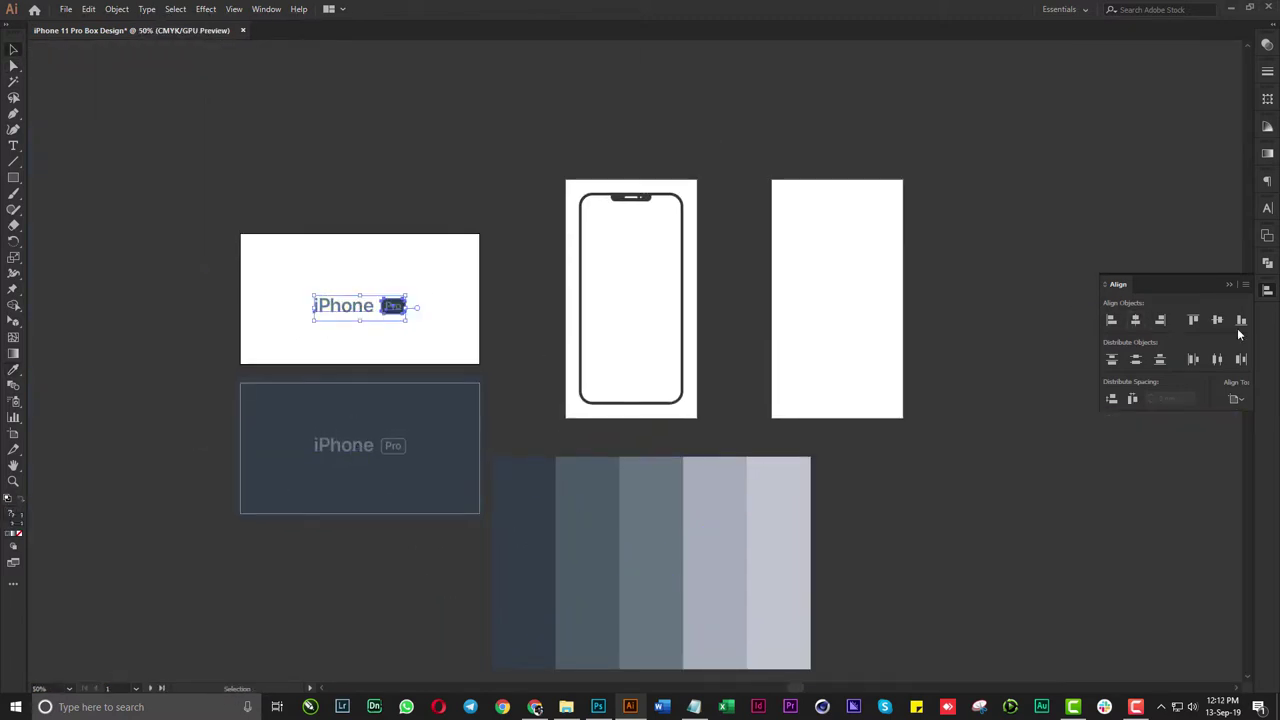
scroll(380, 508, up, 4)
key(a)
click(317, 574)
scroll(394, 500, down, 1)
scroll(228, 255, up, 3)
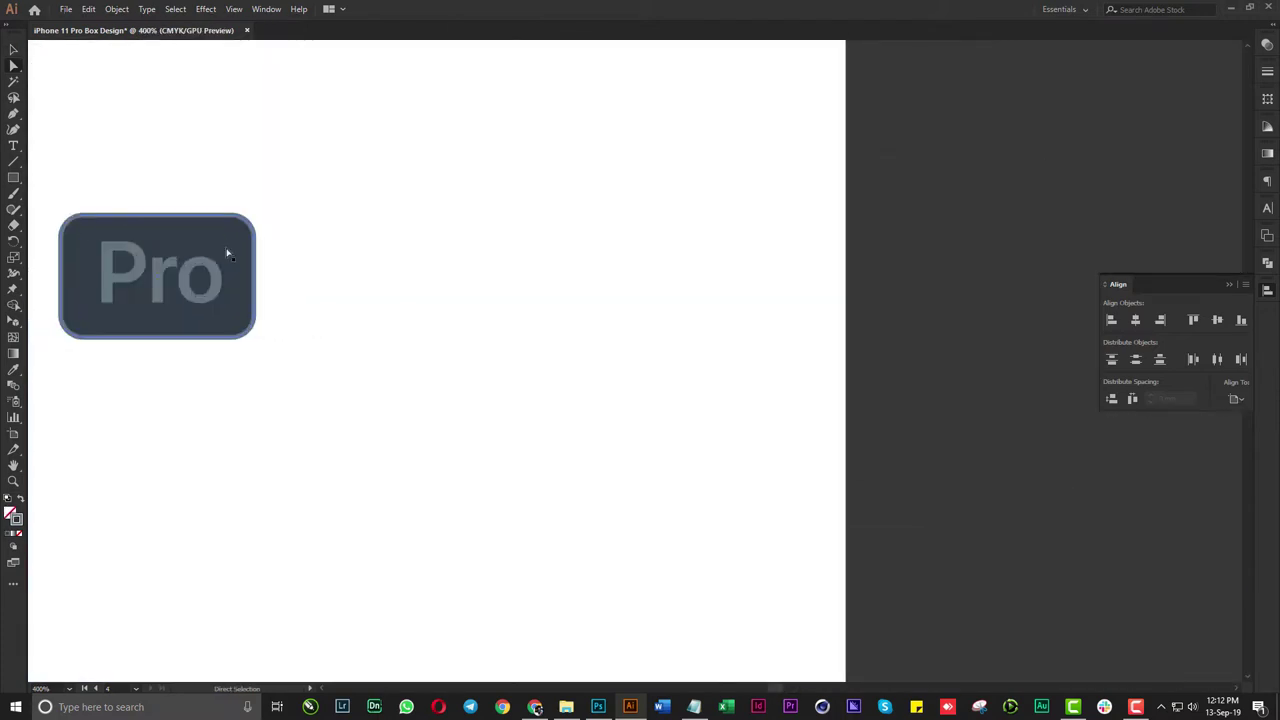
key(v)
scroll(517, 264, down, 6)
click(360, 168)
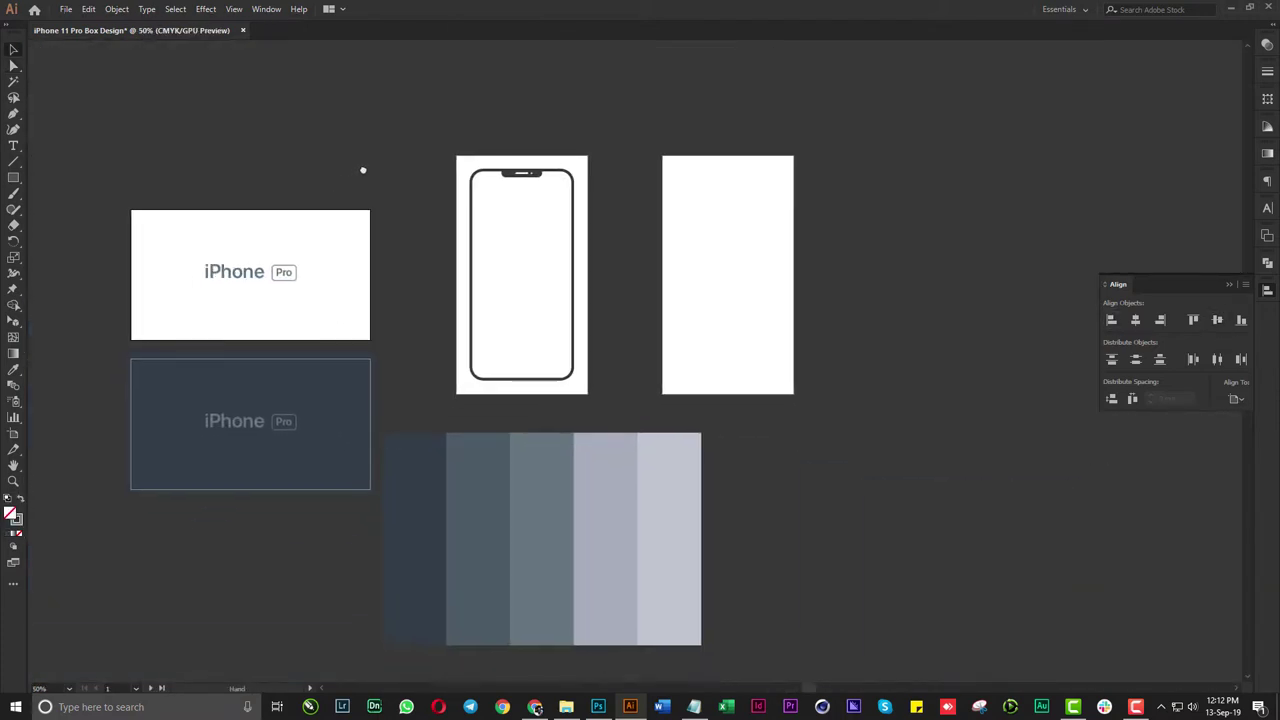
Move the swatch image slightly right beside the artboards
click(543, 523)
drag(543, 523, 542, 492)
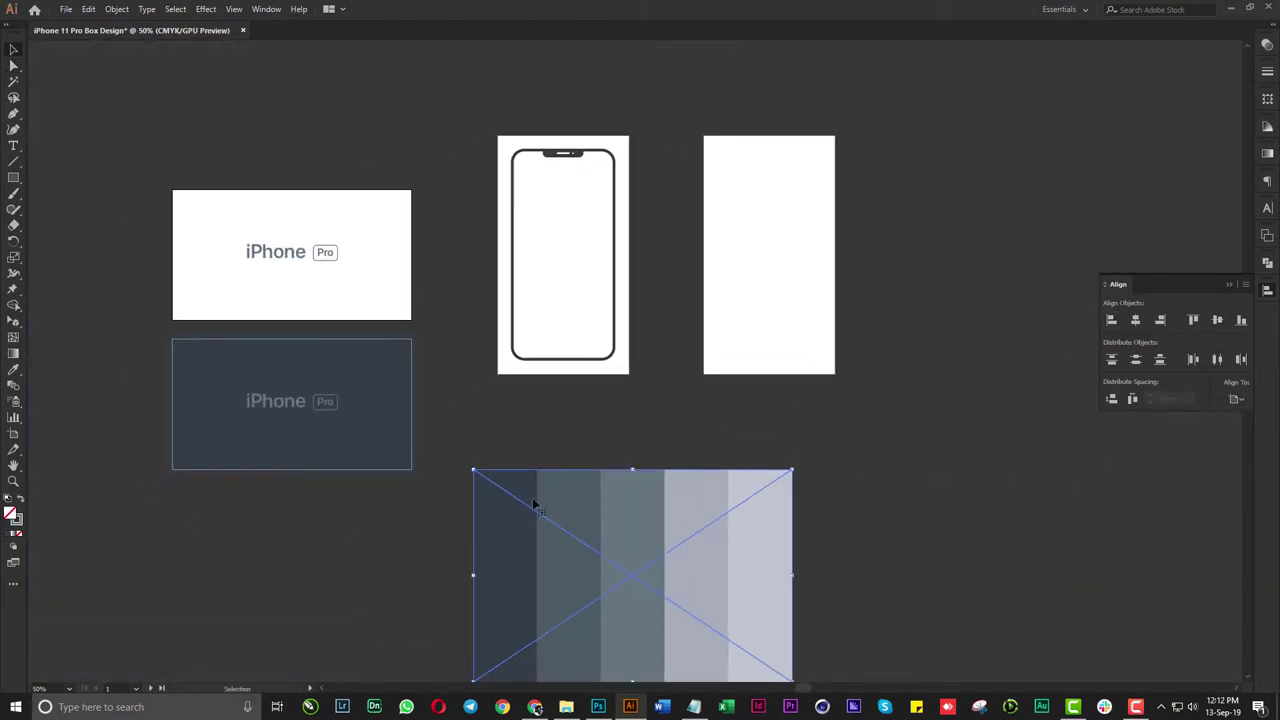
scroll(450, 400, up, 1)
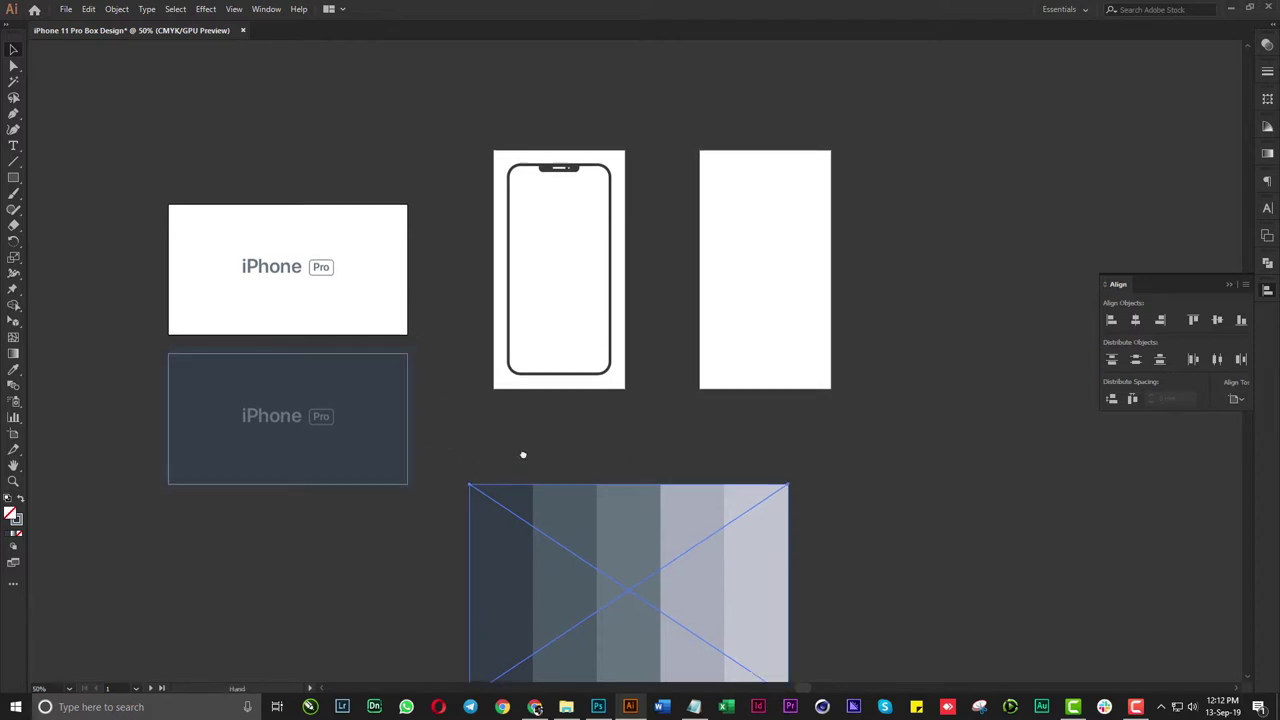
drag(534, 534, 570, 541)
click(798, 458)
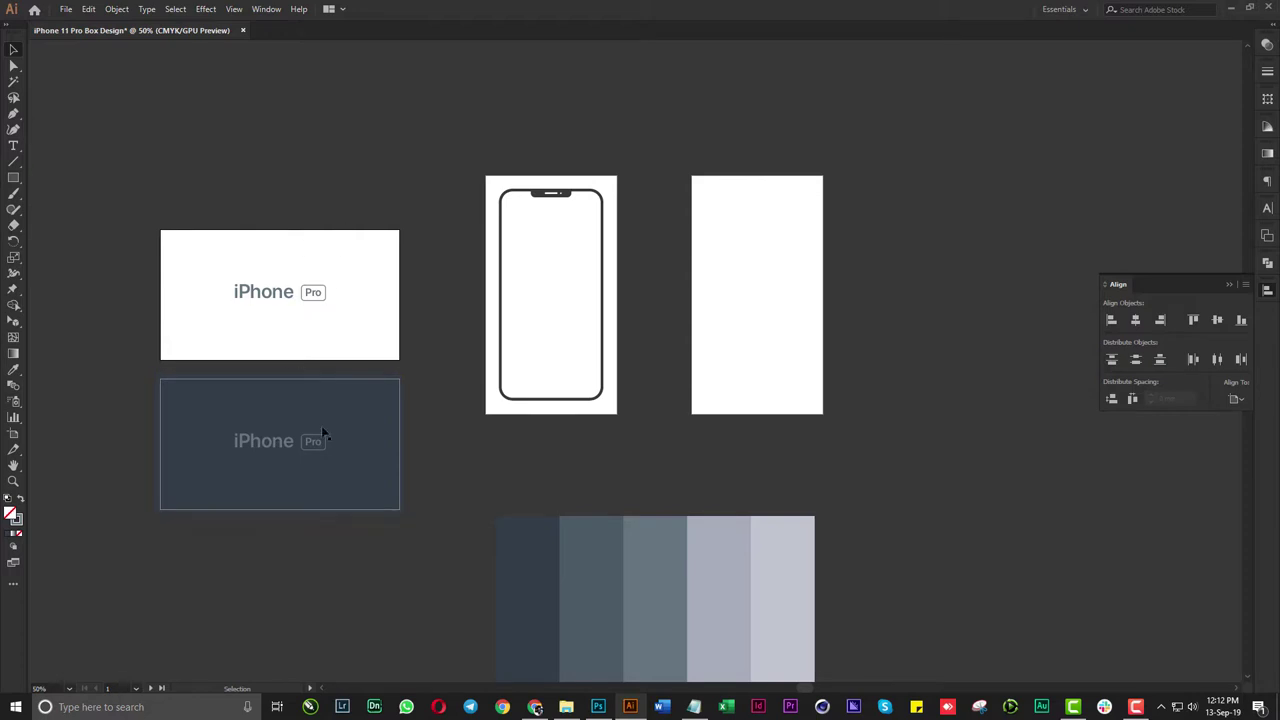
Ungroup the phone outline and copy it onto the empty tall artboard
drag(609, 407, 589, 431)
scroll(580, 330, right, 2)
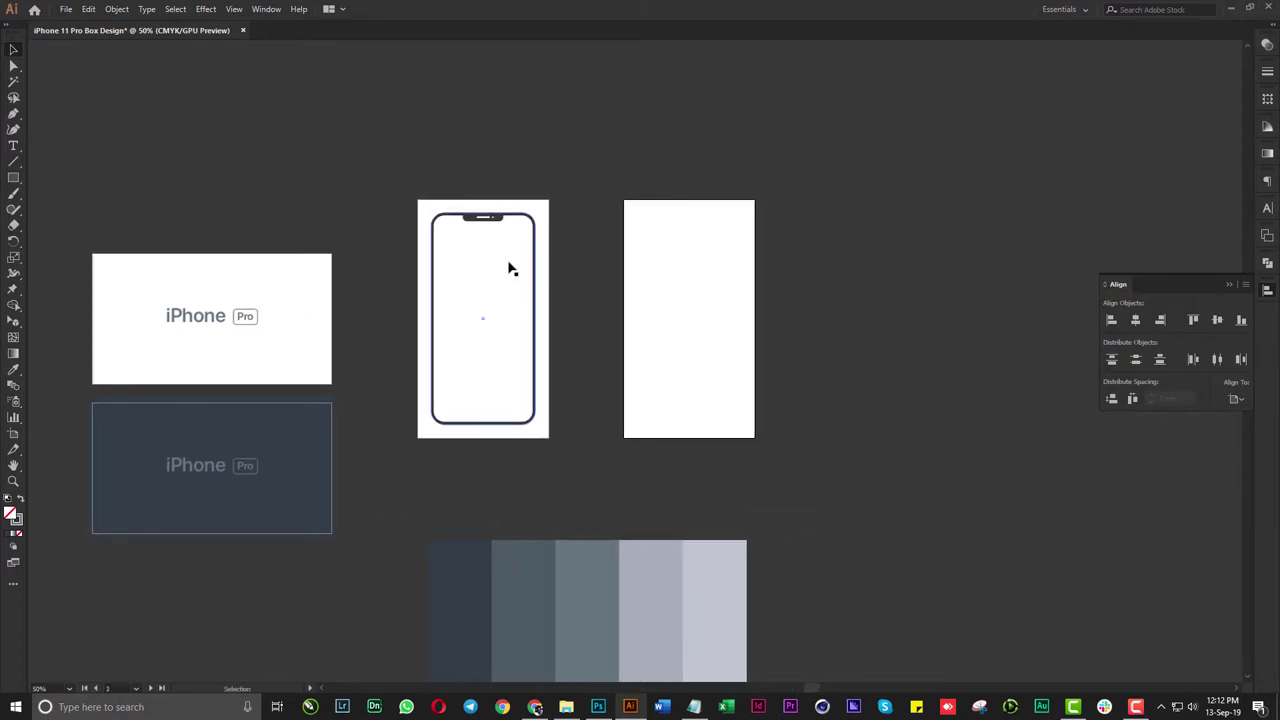
click(507, 265)
right_click(485, 278)
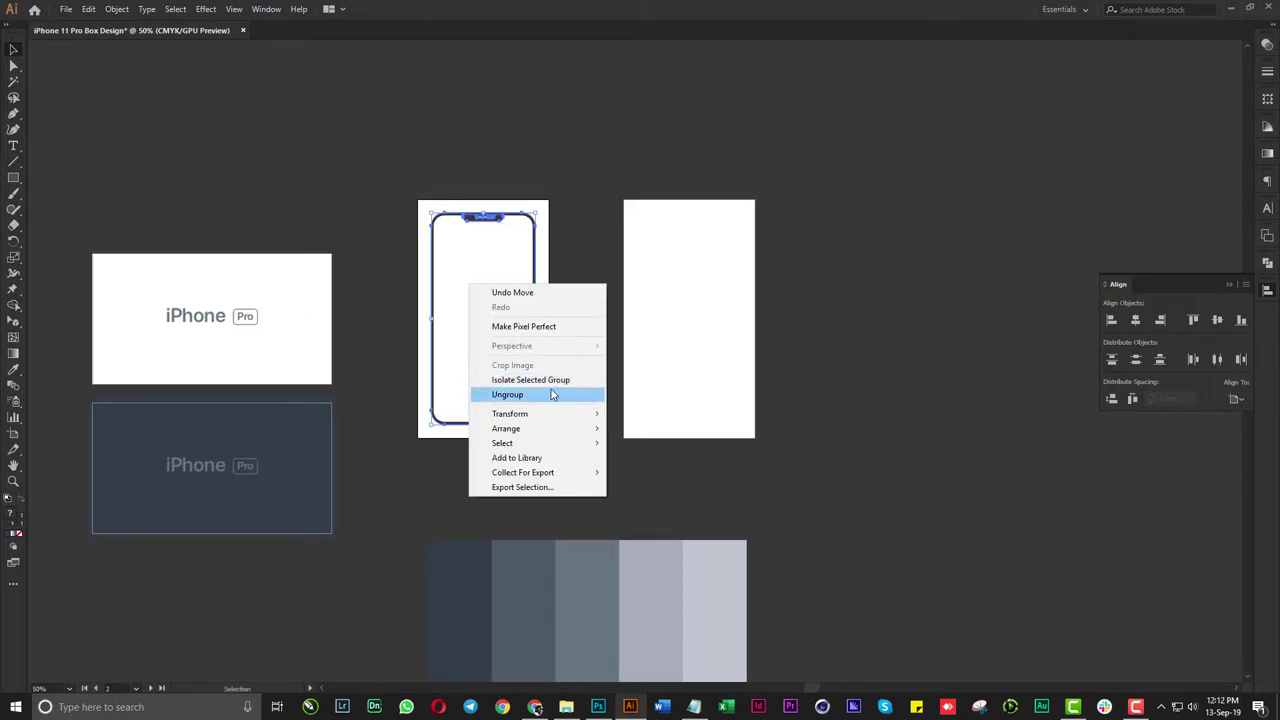
click(555, 393)
click(591, 560)
scroll(591, 560, up, 3)
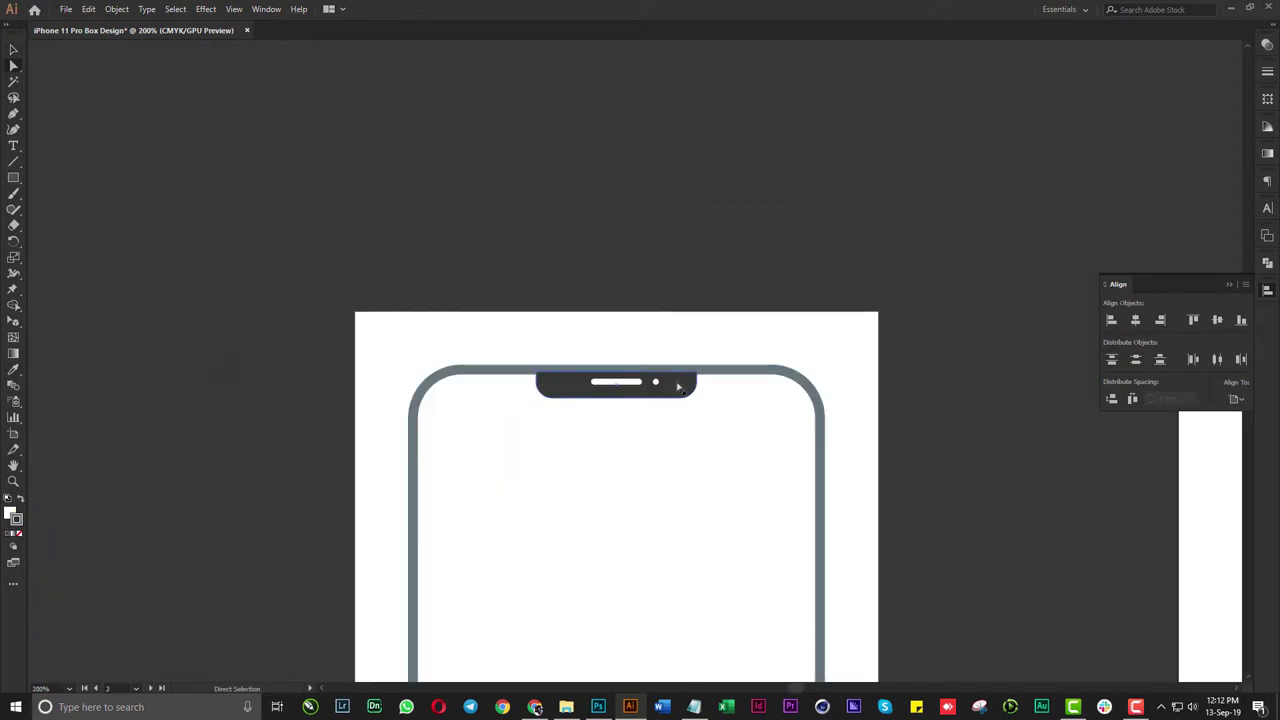
scroll(594, 566, down, 4)
scroll(563, 380, up, 1)
scroll(563, 380, down, 1)
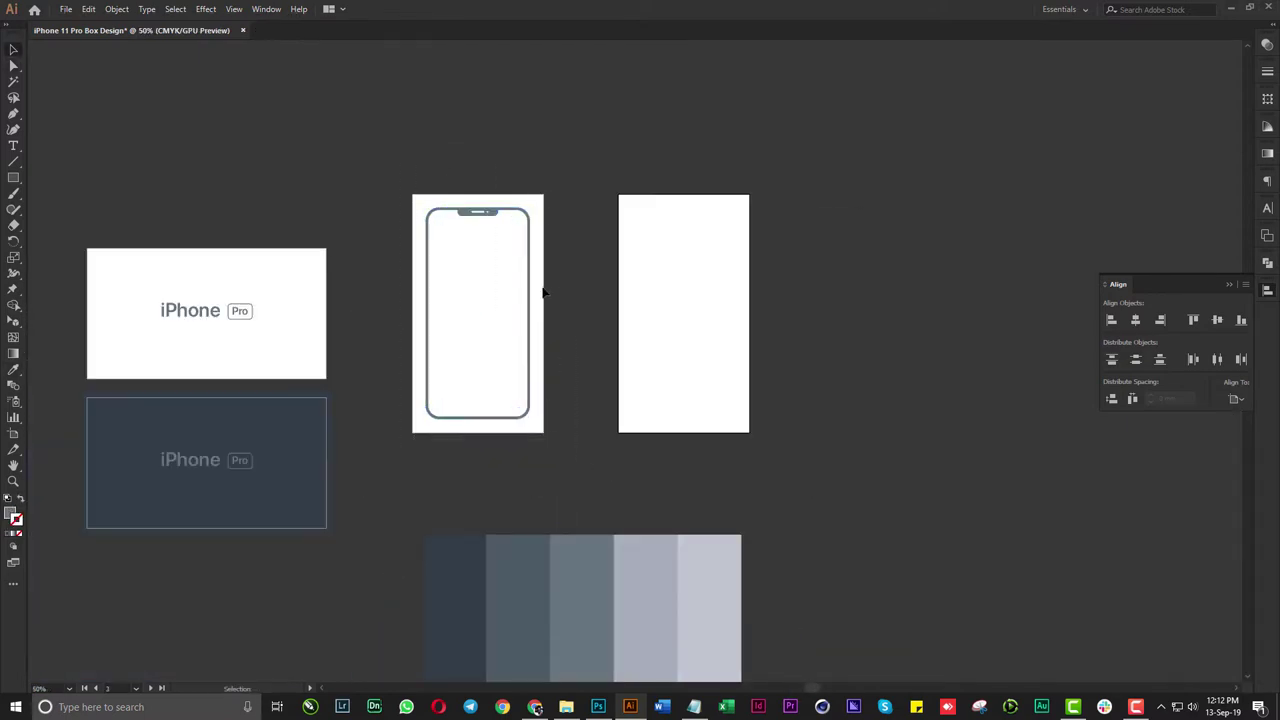
mouse_move(543, 292)
mouse_down()
mouse_move(749, 292)
mouse_move(535, 322)
mouse_up()
Put a dark slate background rectangle behind the first phone outline and clear the screen's white fill
key(m)
drag(408, 190, 552, 436)
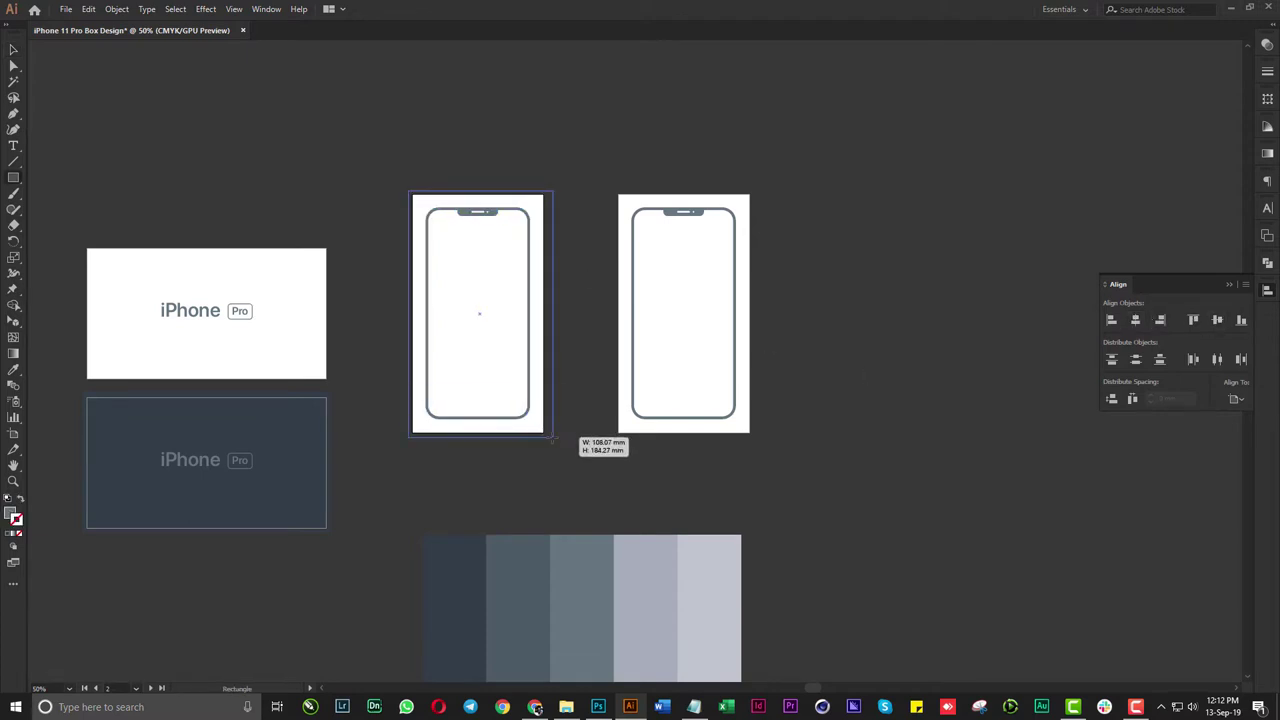
key(v)
key(ctrl+shift+bracketleft)
click(613, 452)
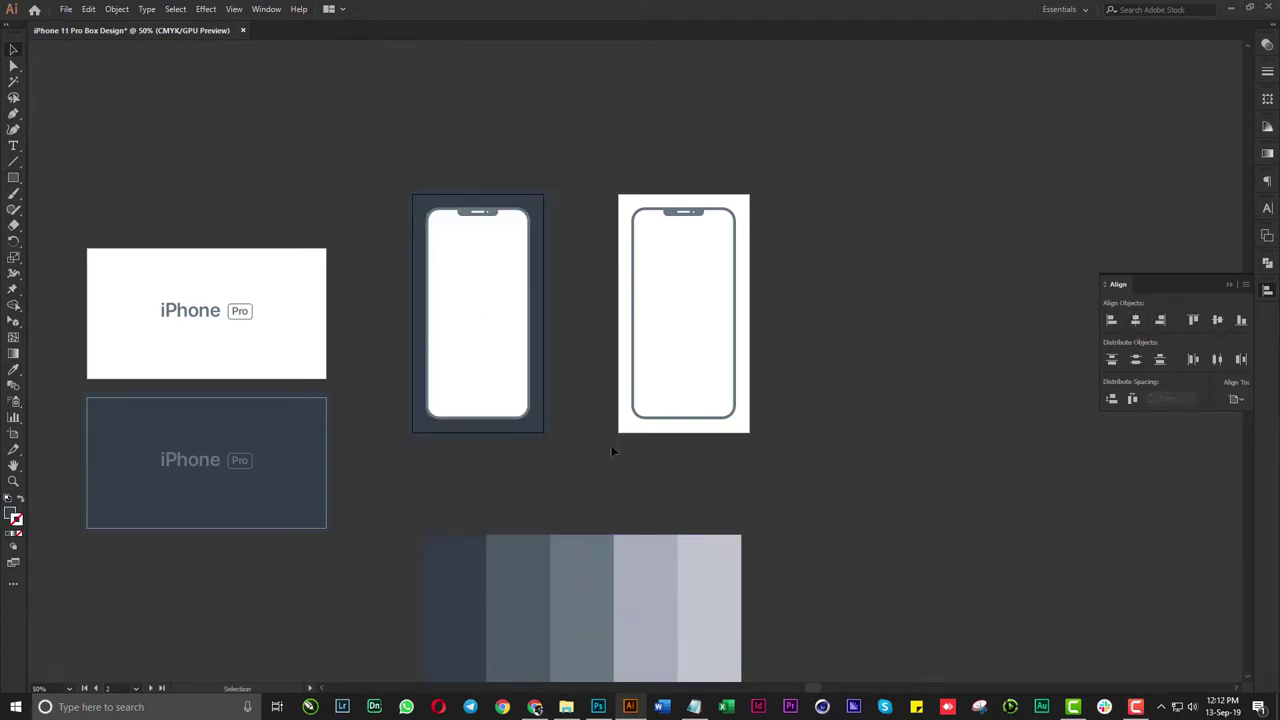
key(slash)
scroll(478, 212, up, 10)
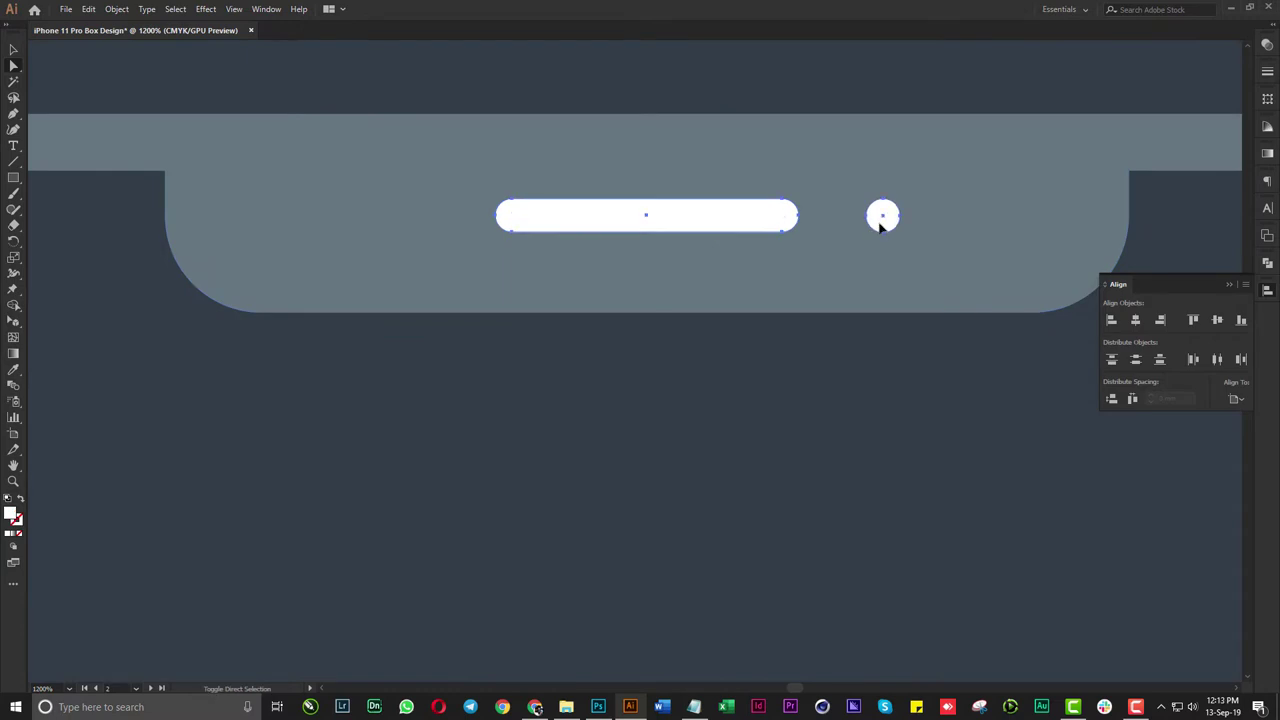
scroll(640, 222, down, 4)
scroll(560, 114, down, 4)
scroll(743, 494, down, 2)
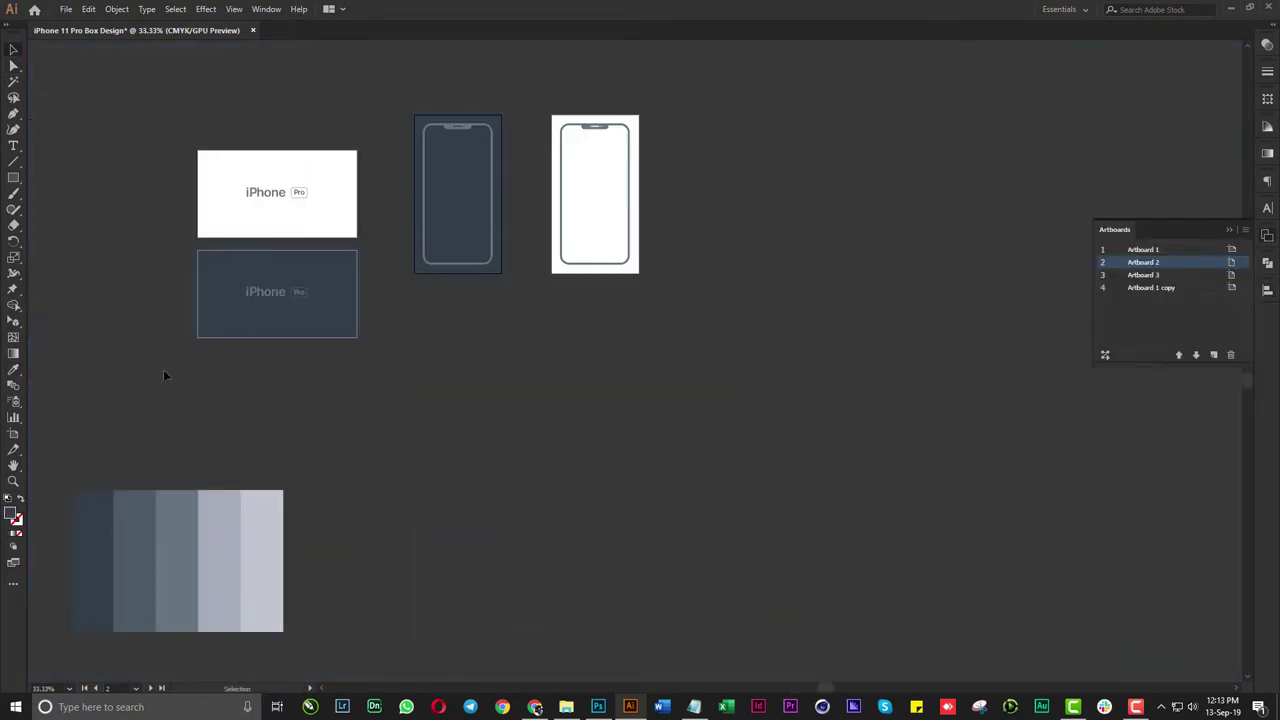
Duplicate the phone artboard below it and set the copy's height to 3.5
key(shift+o)
drag(449, 165, 449, 357)
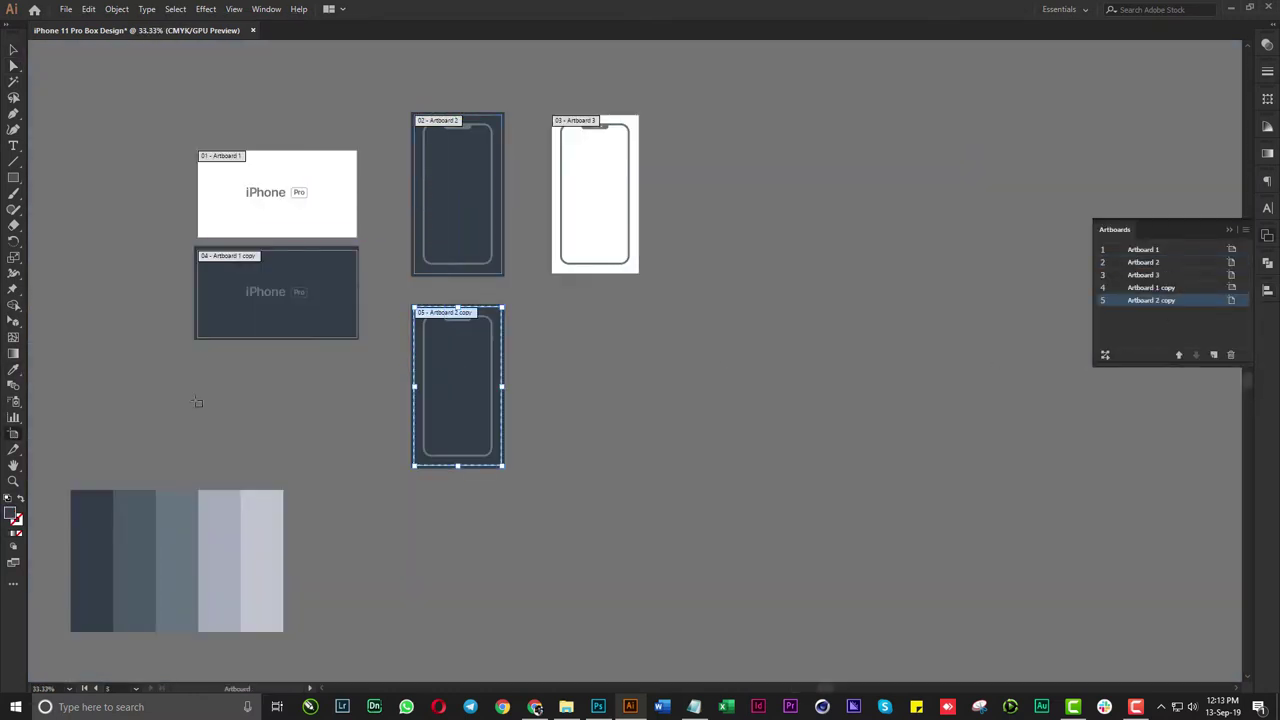
double_click(13, 437)
key(Tab)
key(Tab)
text(3.5)
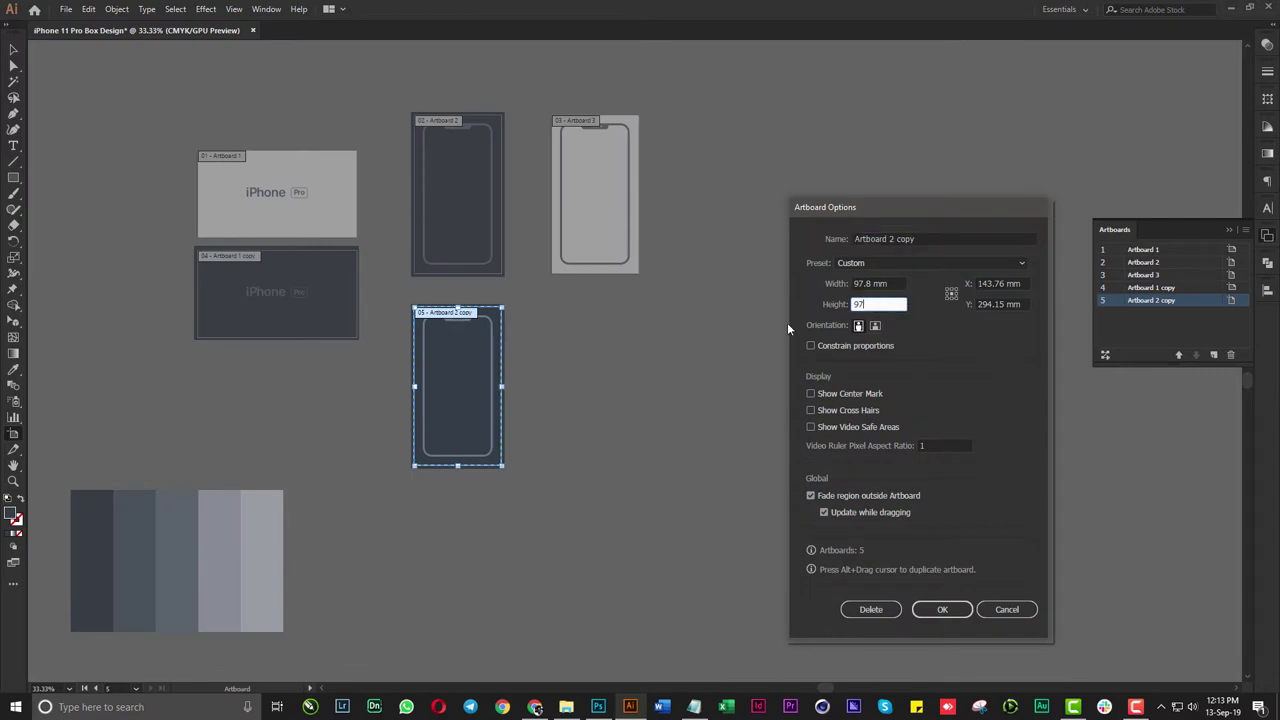
key(Return)
Shorten the dark background to fit the square artboard and switch to the images folder
key(v)
drag(544, 455, 480, 400)
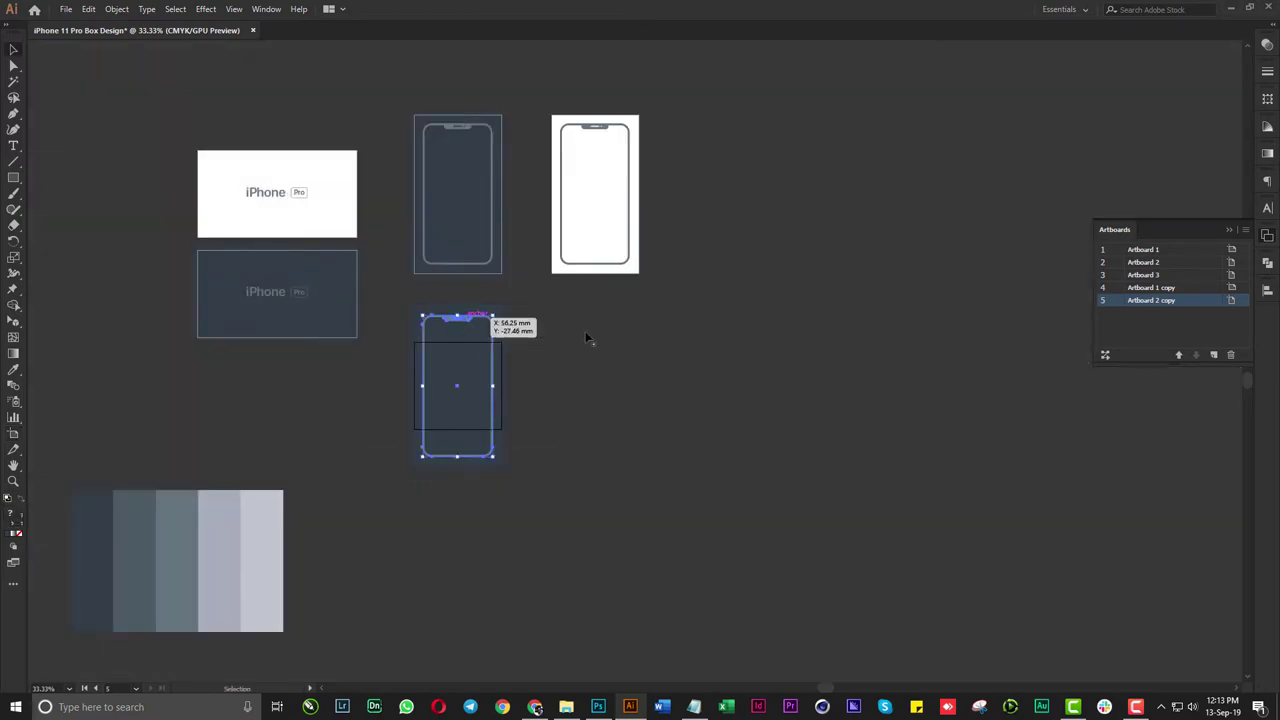
scroll(471, 320, up, 3)
drag(475, 187, 475, 302)
scroll(708, 477, down, 2)
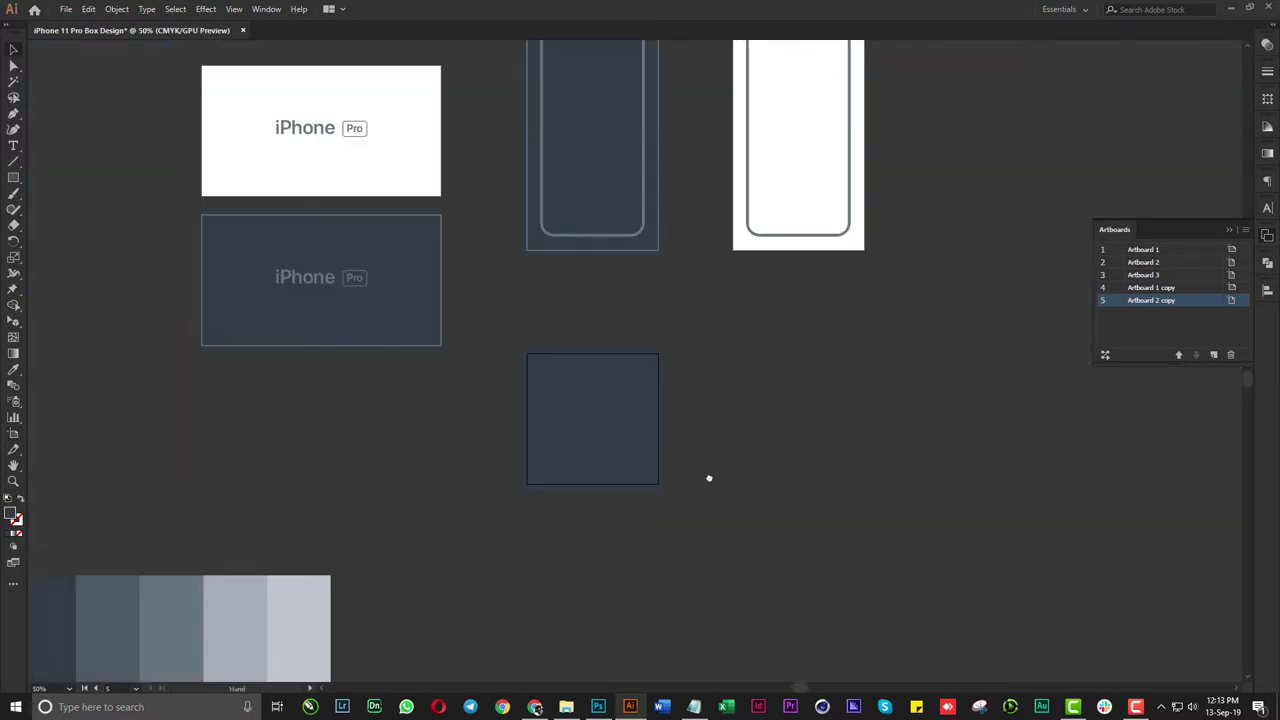
scroll(607, 514, up, 1)
scroll(700, 520, left, 2)
key(alt+Tab)
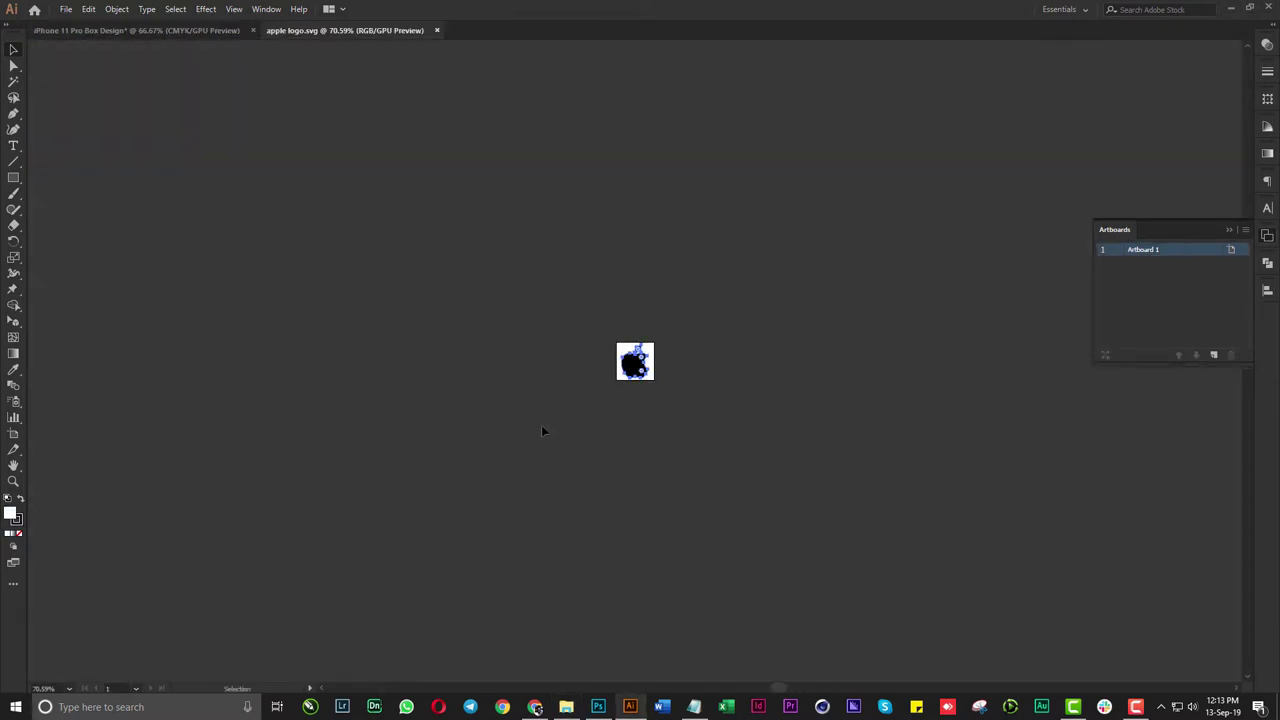
Paste the Apple logo into the square dark artboard and recolour it grey
key(ctrl+c)
key(ctrl+w)
key(ctrl+v)
drag(634, 362, 620, 470)
key(i)
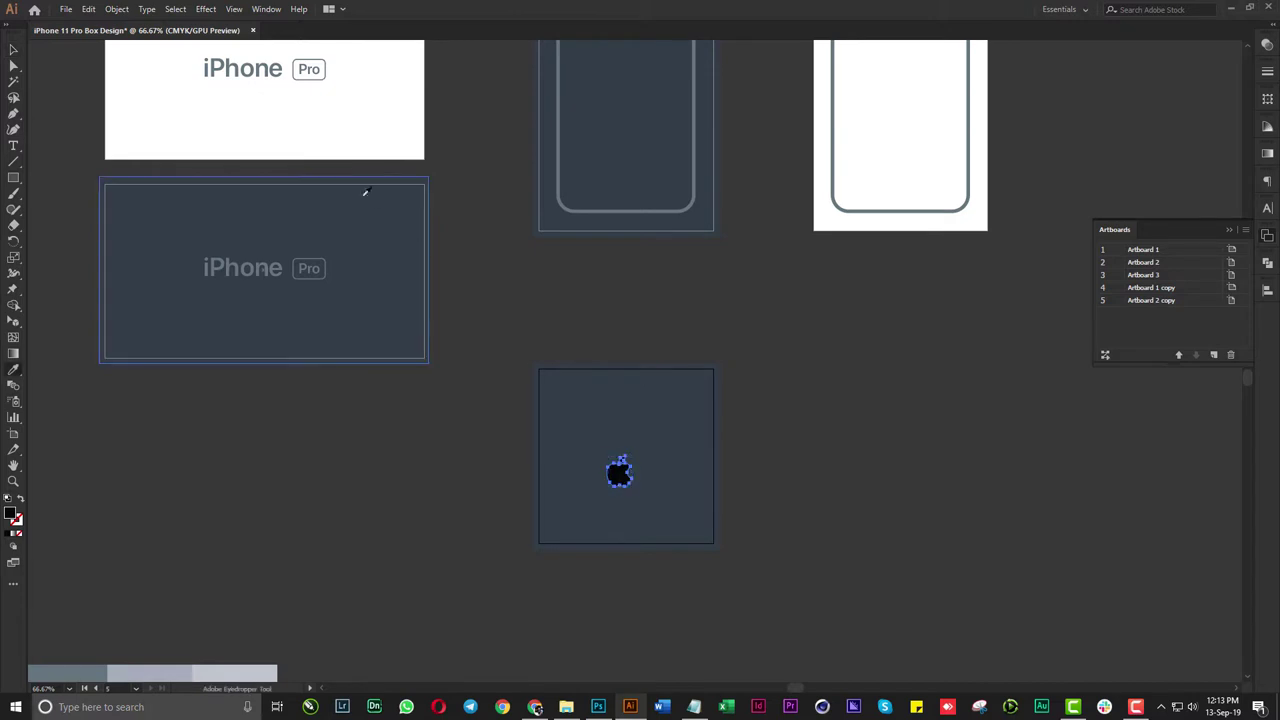
scroll(193, 509, down, 3)
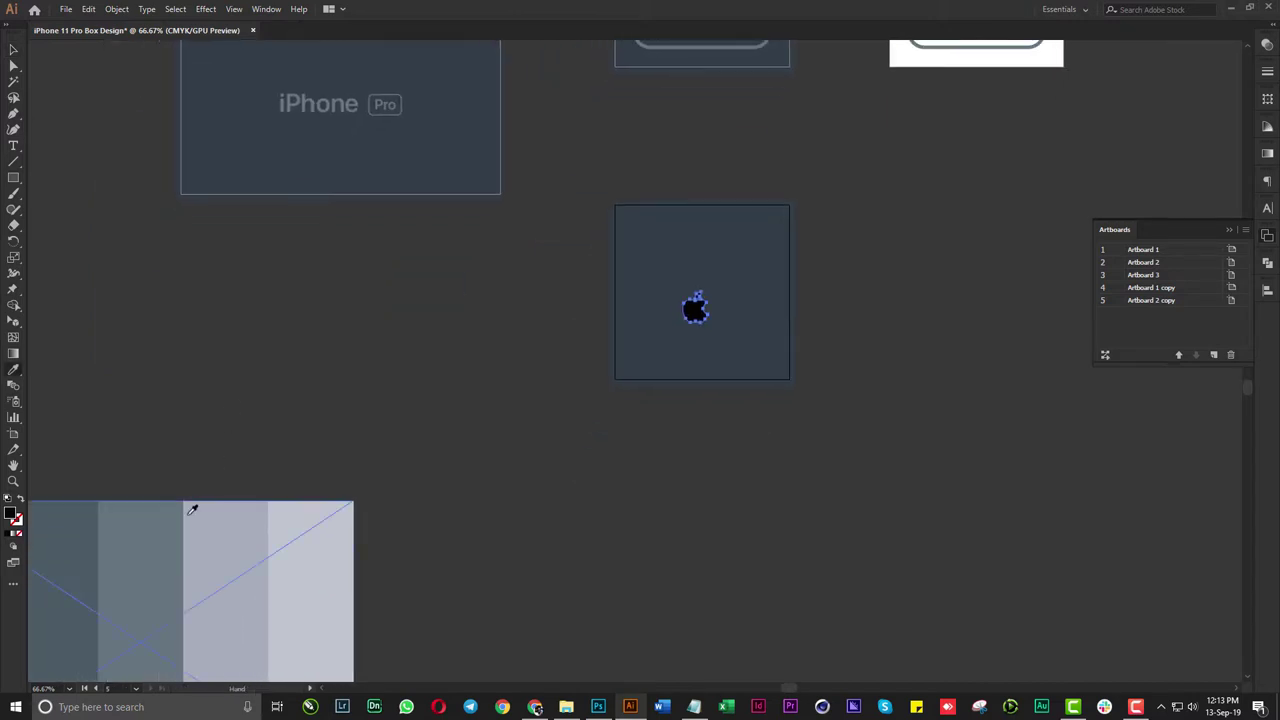
click(133, 540)
key(v)
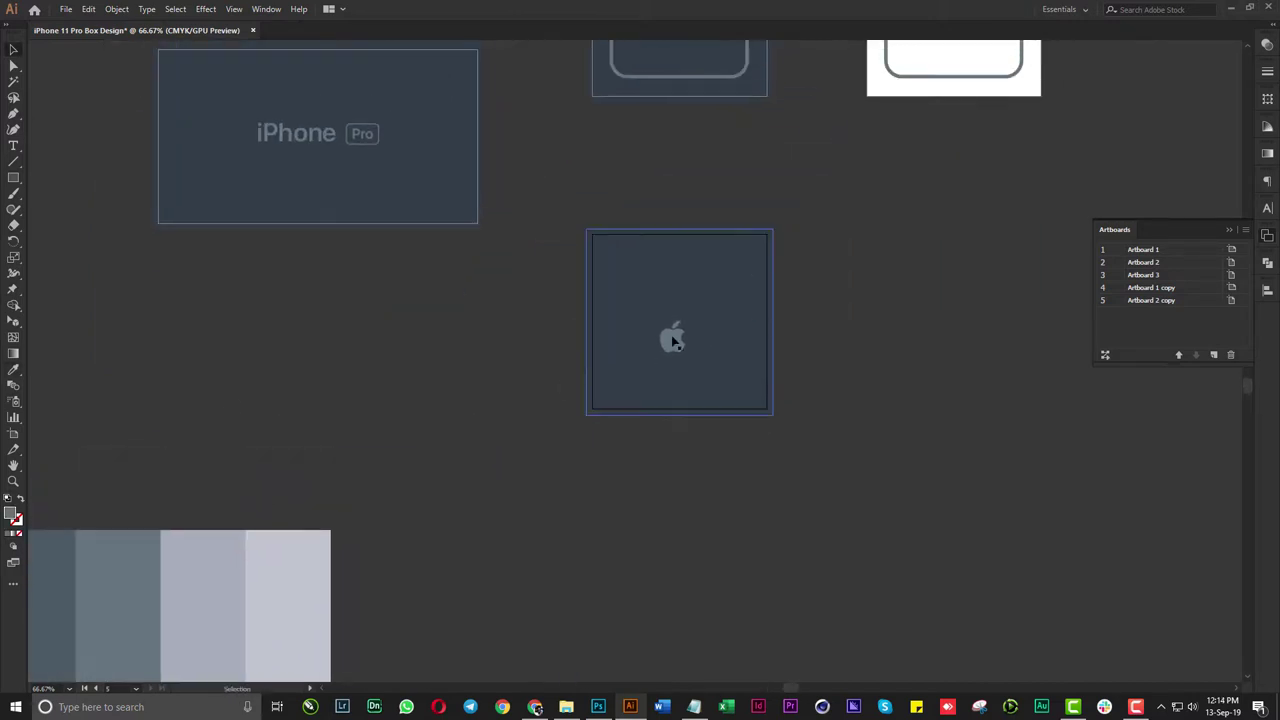
Enlarge the apple logo and centre it vertically on its artboard
scroll(623, 360, up, 3)
click(623, 360)
drag(660, 307, 674, 290)
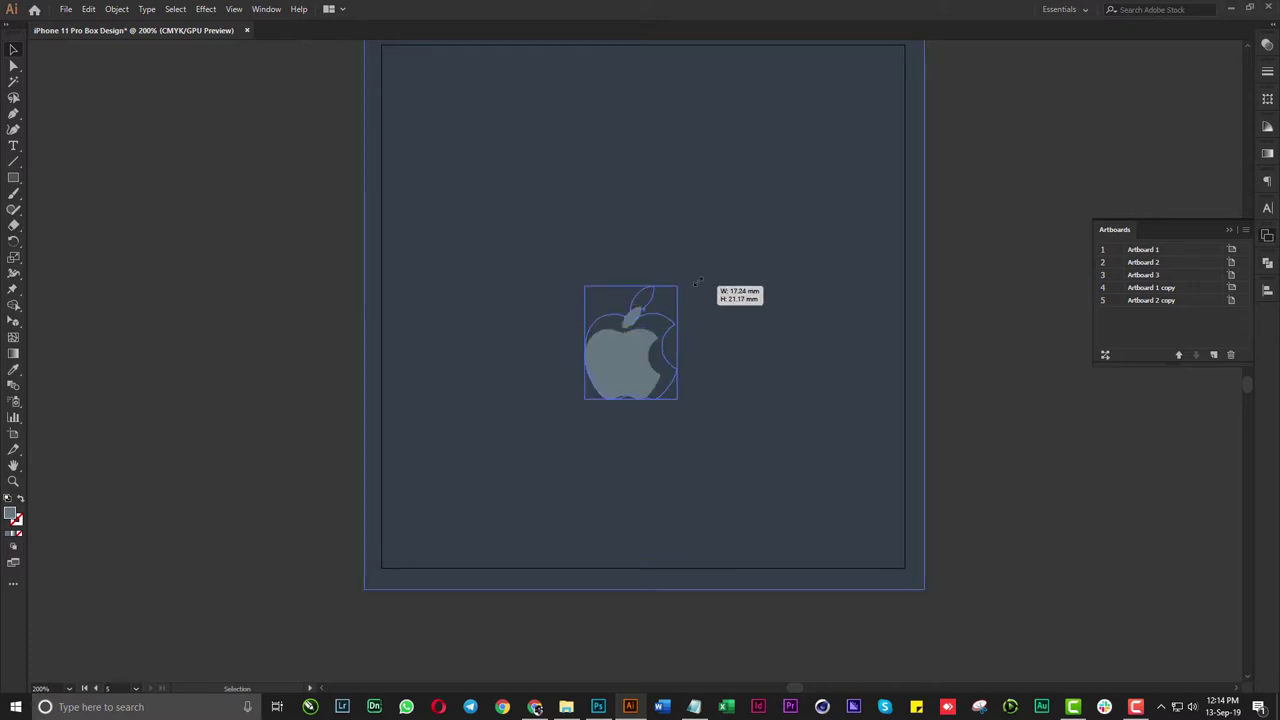
scroll(650, 380, down, 1)
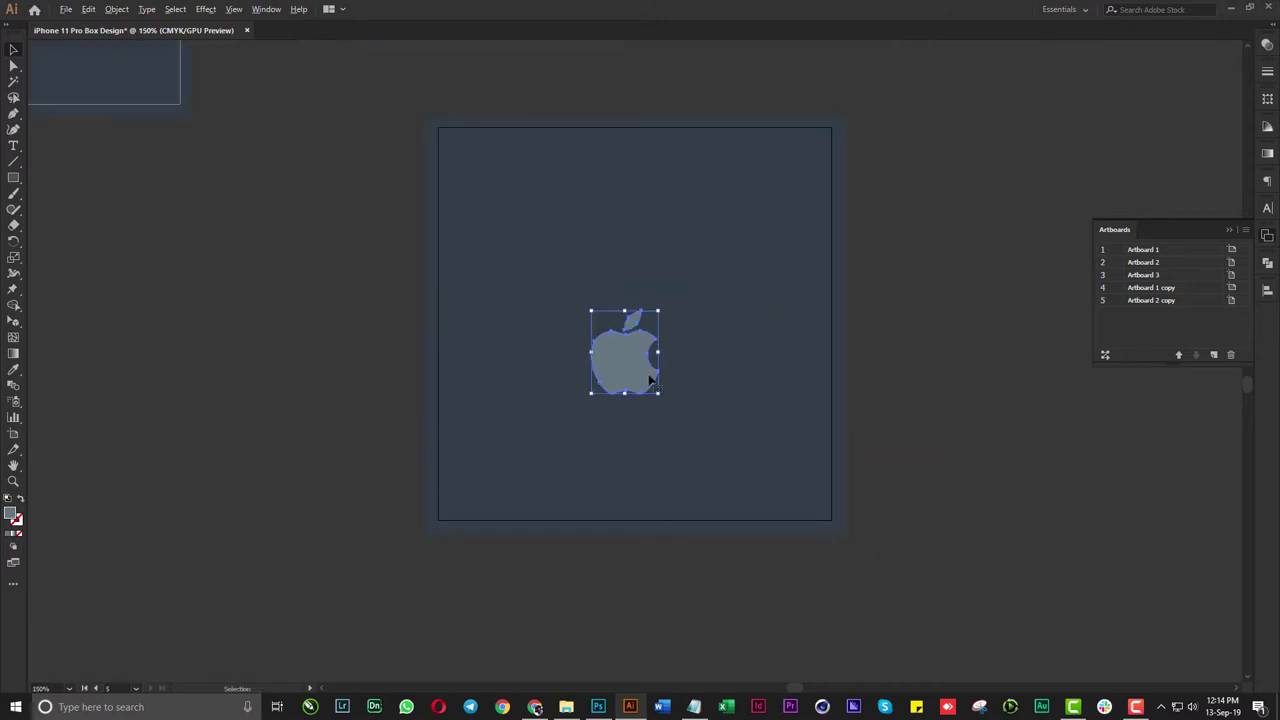
click(1268, 292)
click(1217, 320)
click(881, 312)
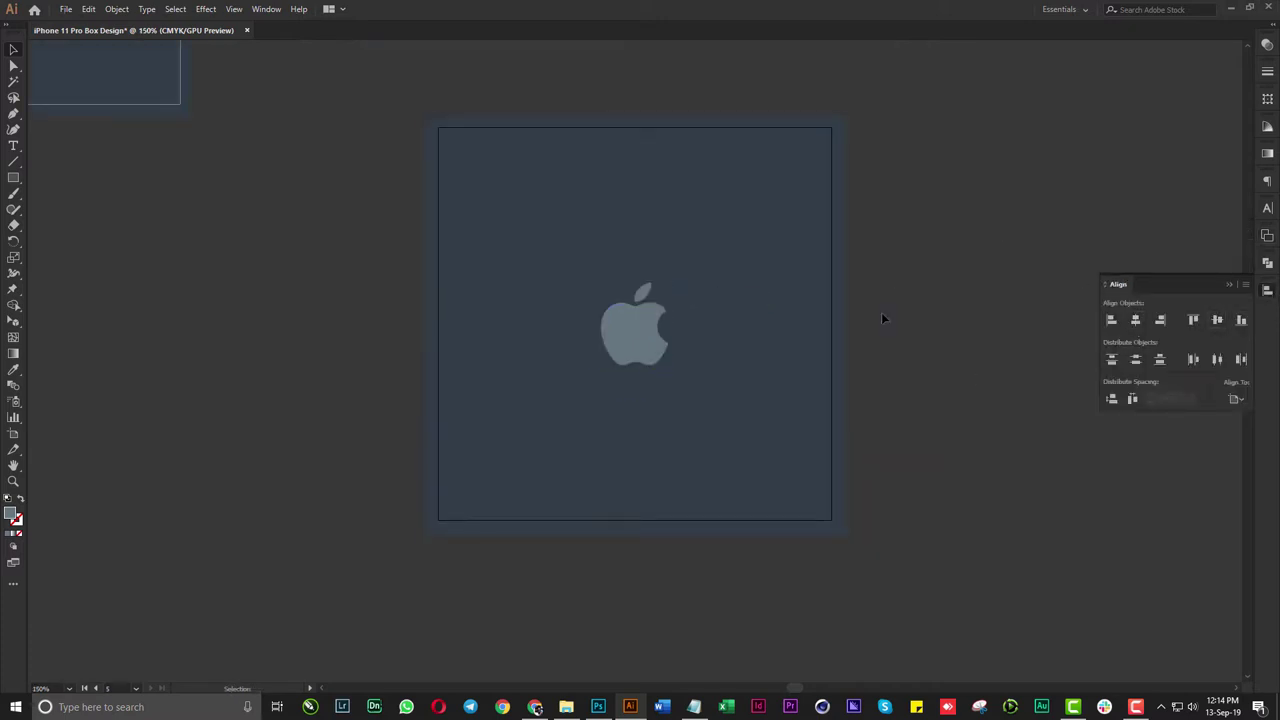
scroll(905, 391, down, 3)
drag(756, 455, 350, 576)
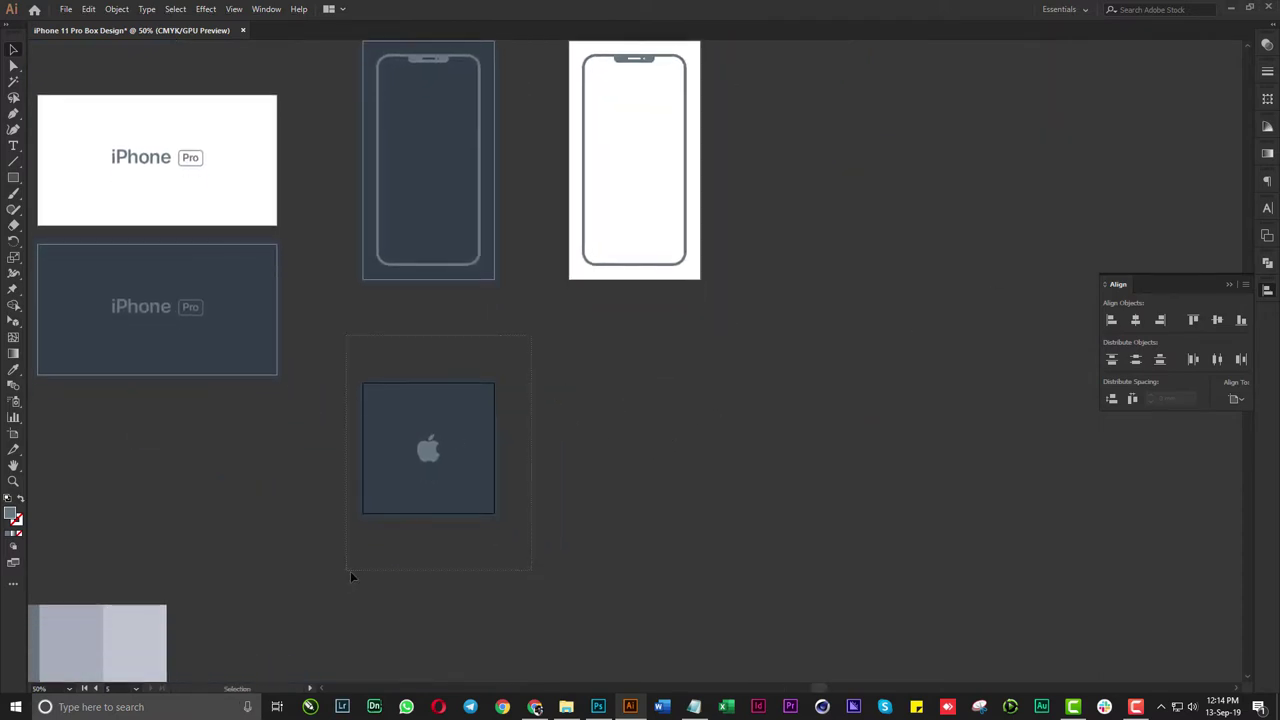
Duplicate the apple artboard to the right and give its square a white fill
click(13, 440)
drag(391, 457, 597, 474)
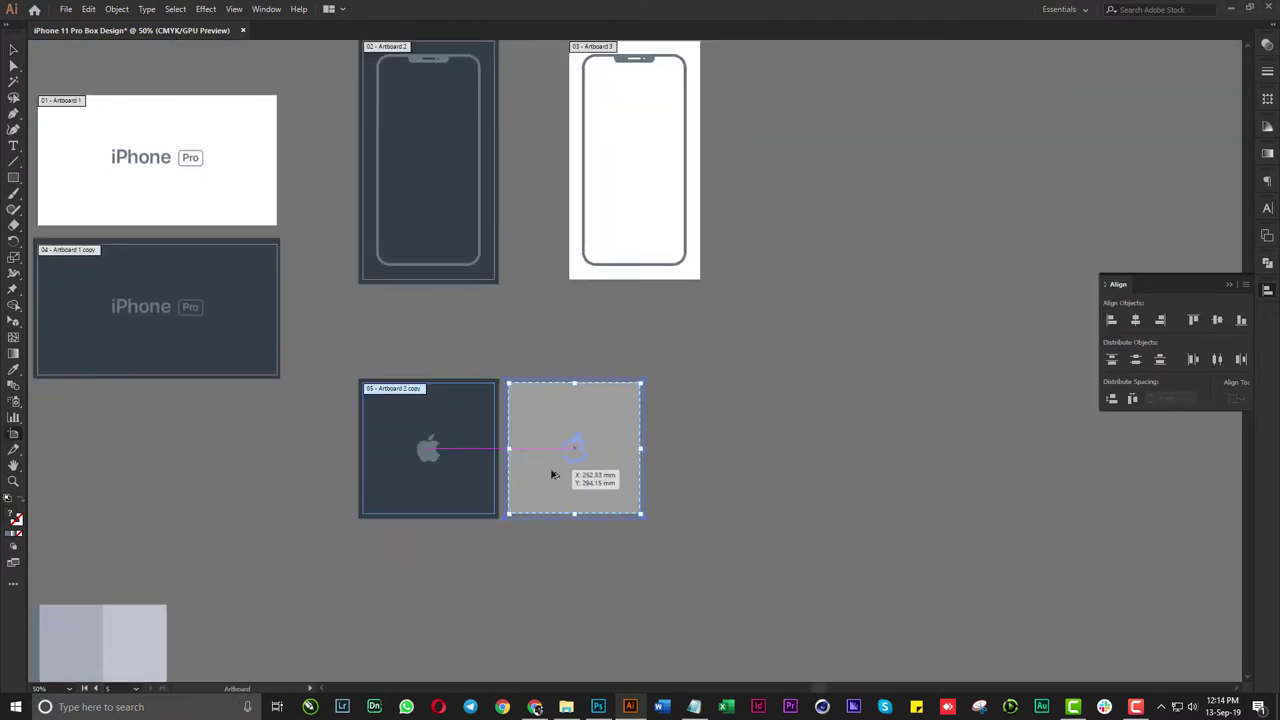
key(v)
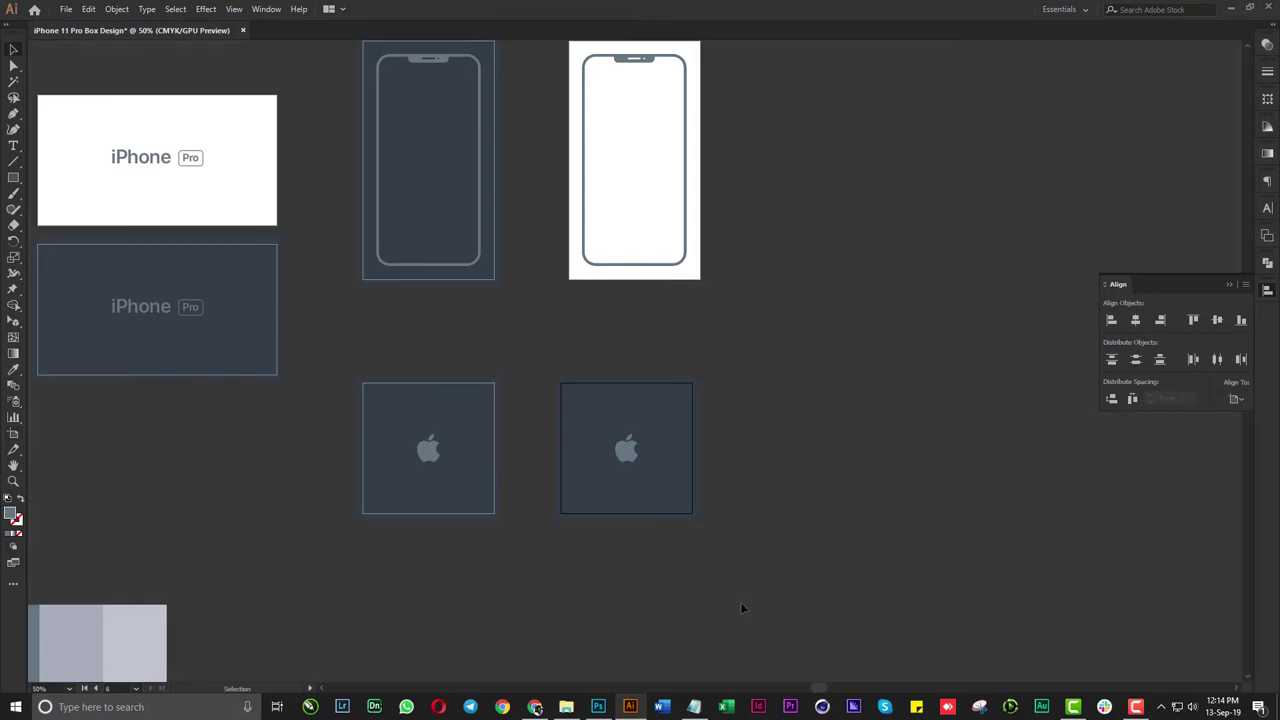
click(697, 270)
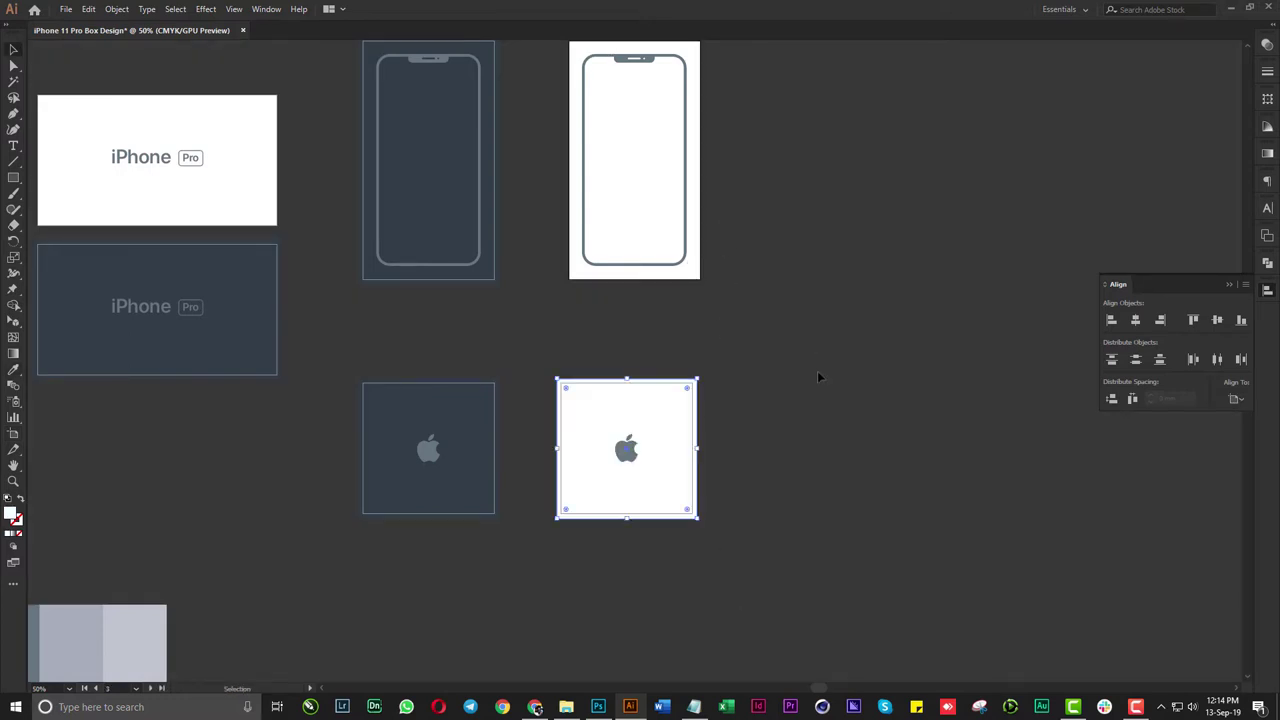
key(v)
click(820, 374)
scroll(683, 497, down, 1)
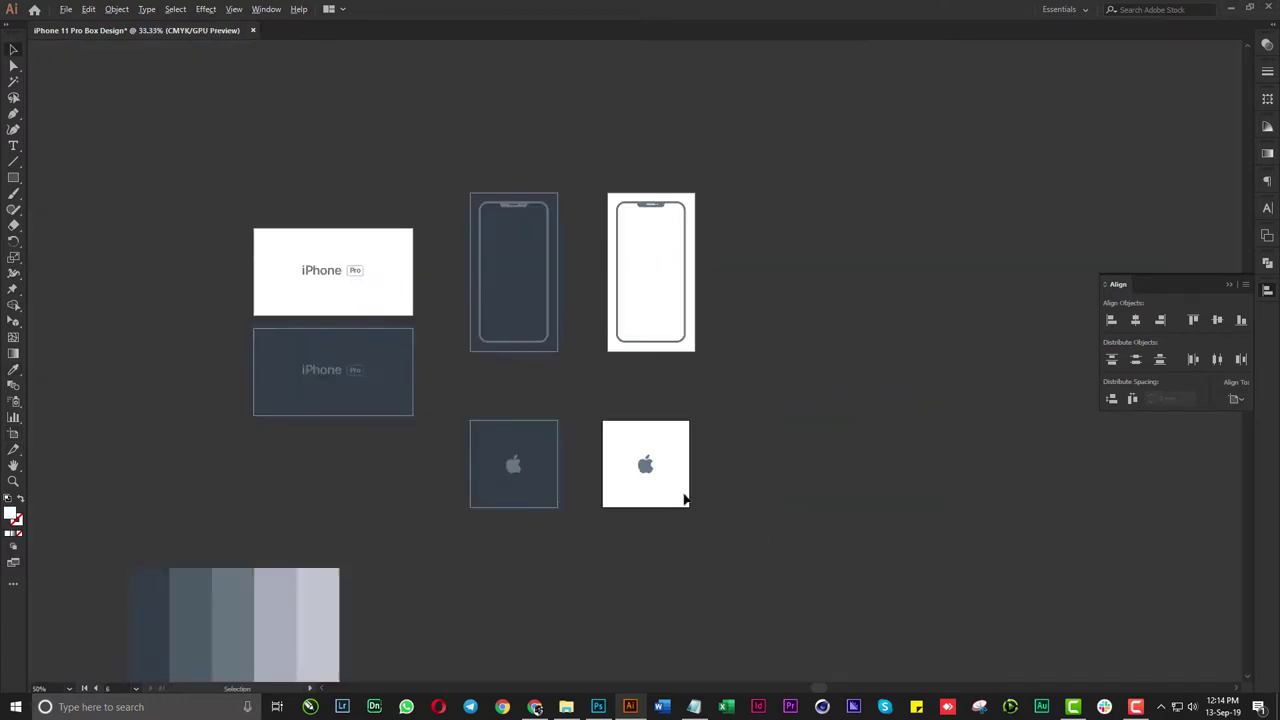
drag(517, 601, 538, 597)
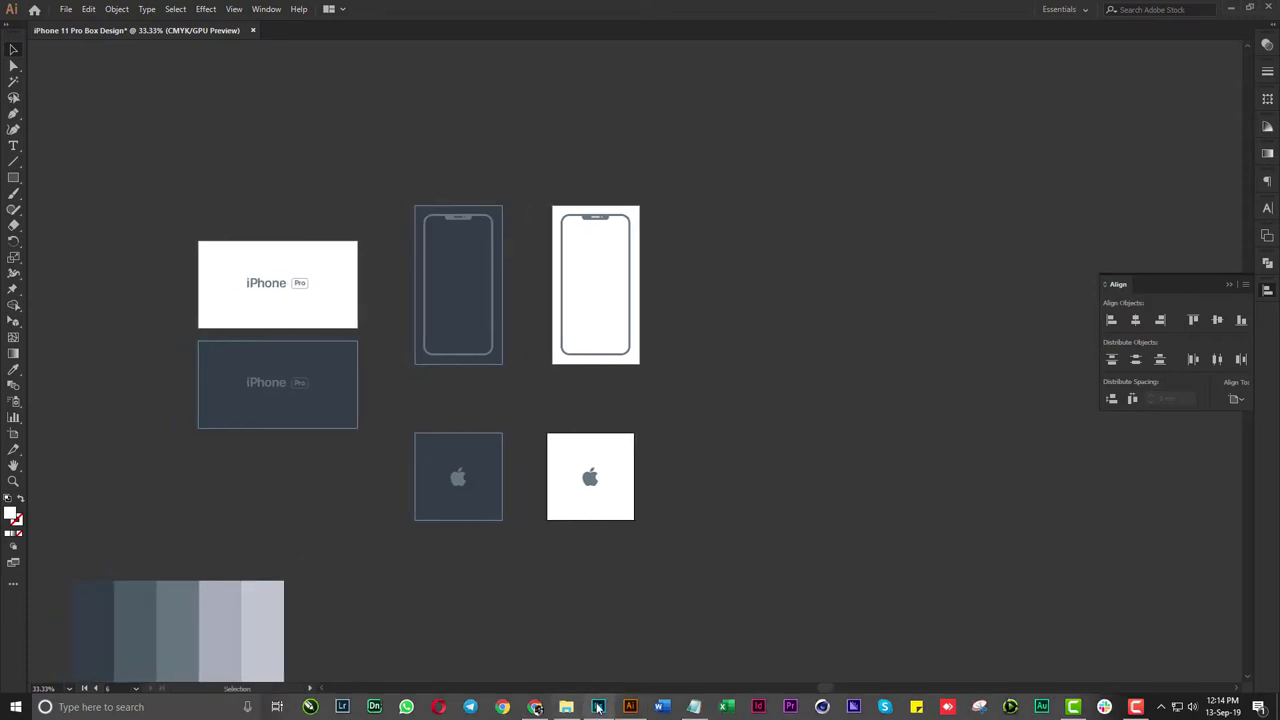
Open iPhone 11 pro.tif in Illustrator, accepting the TIFF import settings
click(577, 710)
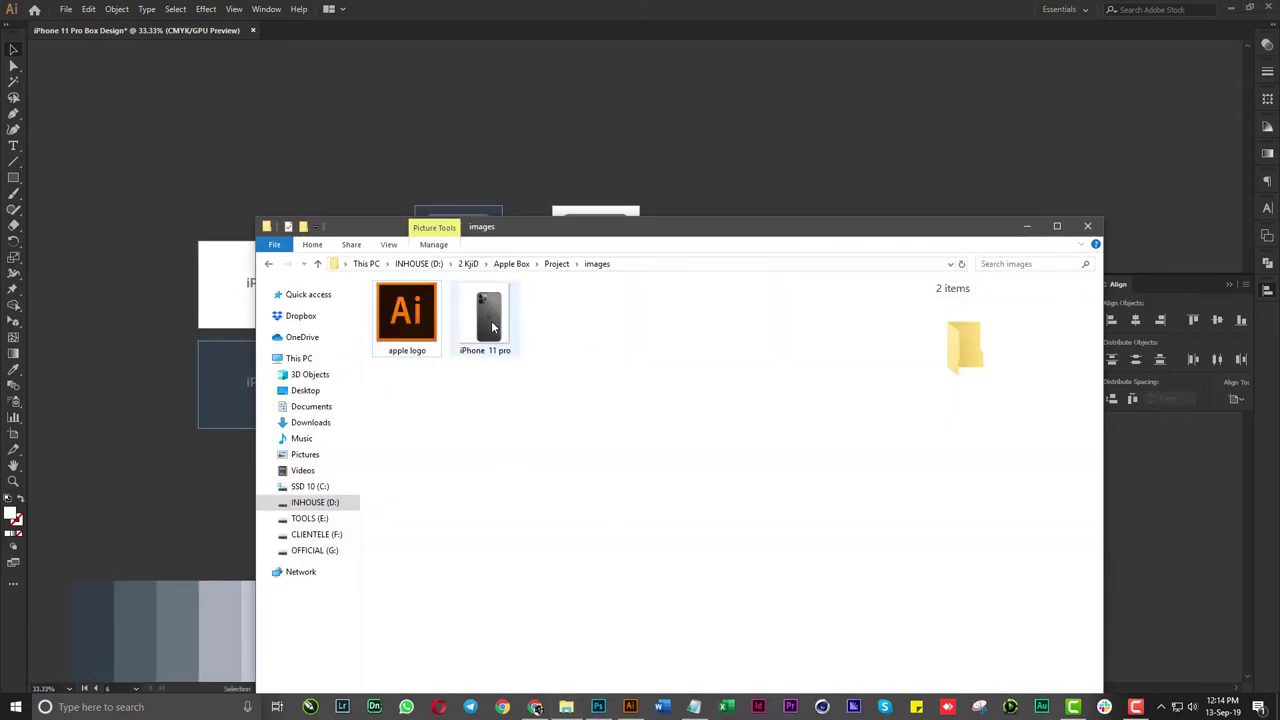
right_click(491, 322)
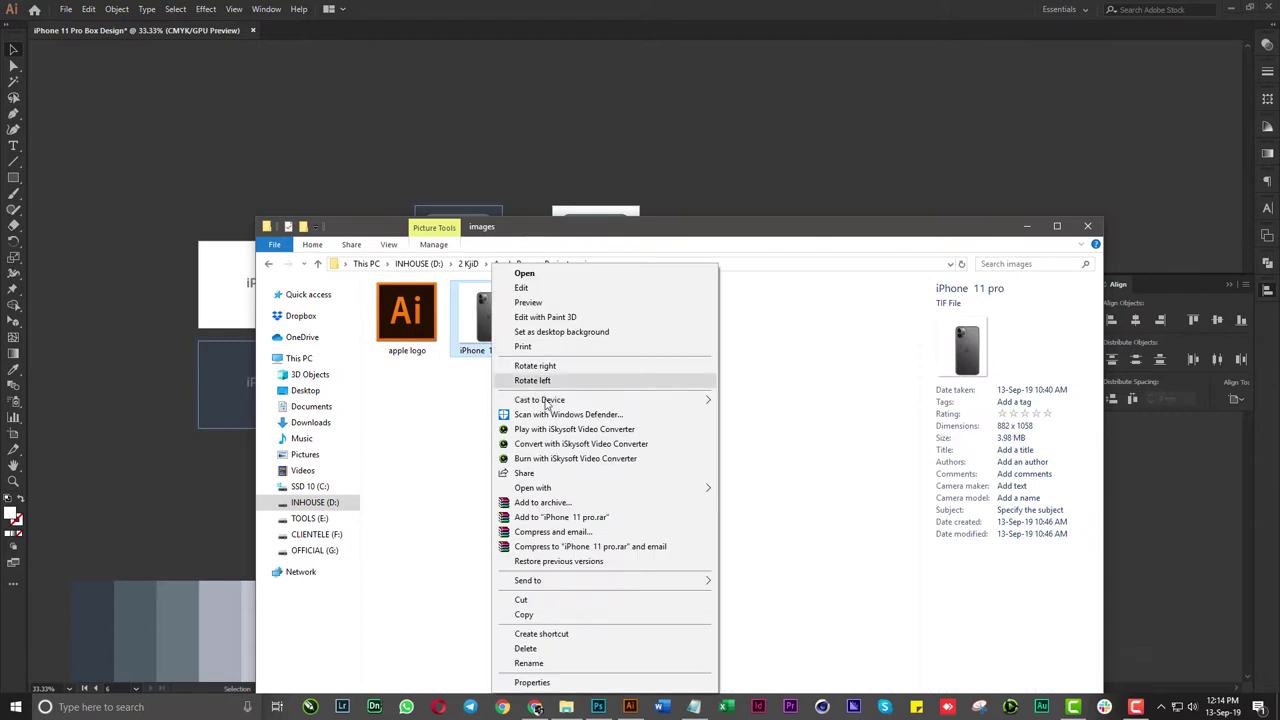
mouse_move(560, 487)
click(797, 486)
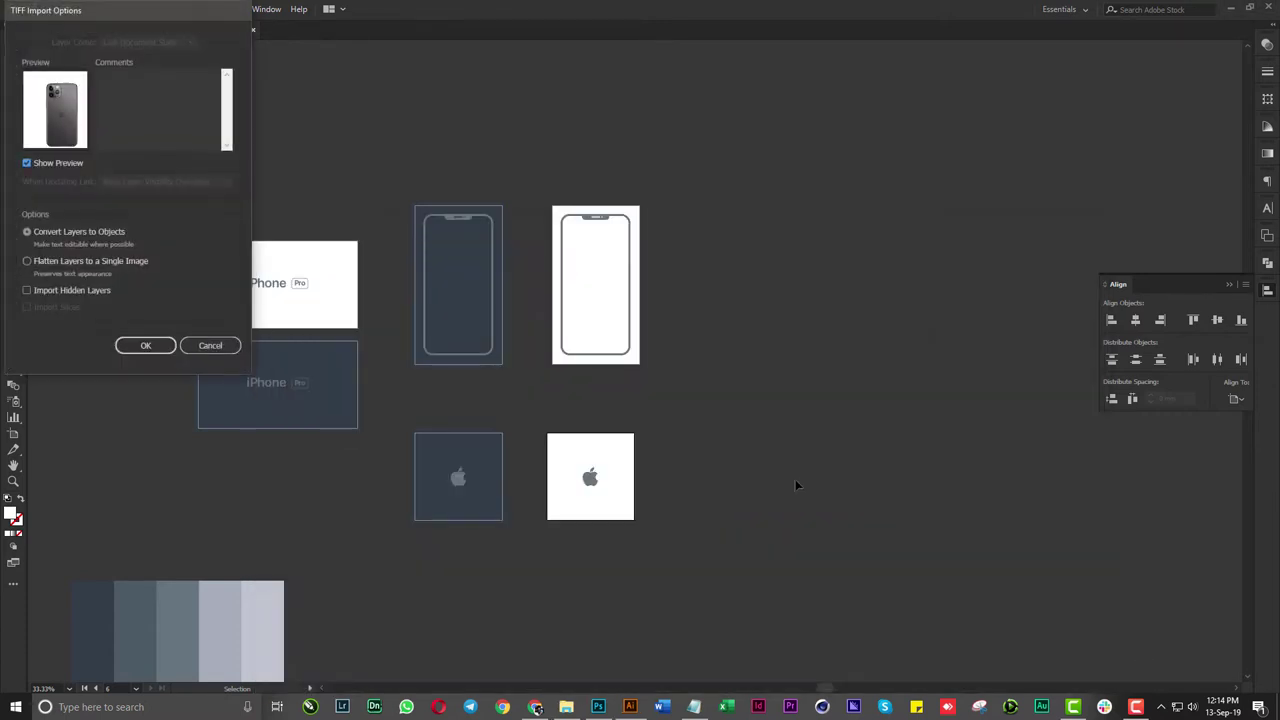
click(145, 345)
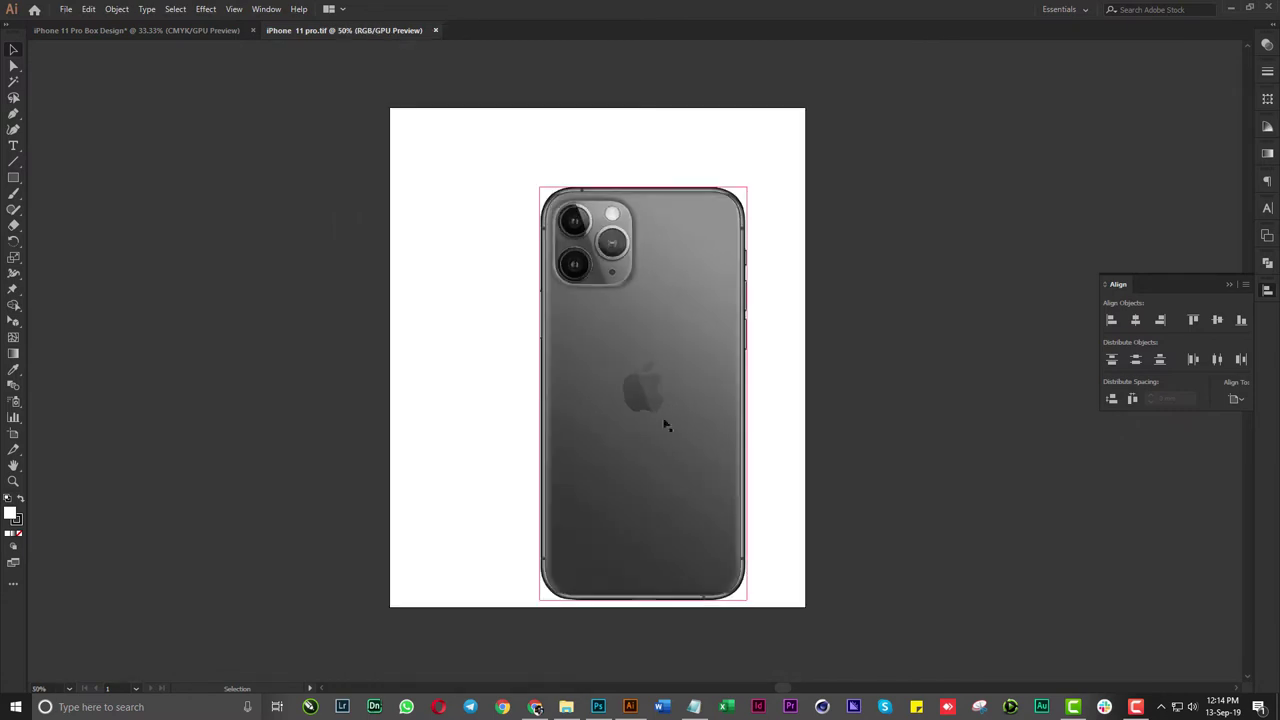
Paste the iPhone photo into the box design and trace its side buttons with white rectangles
key(ctrl+w)
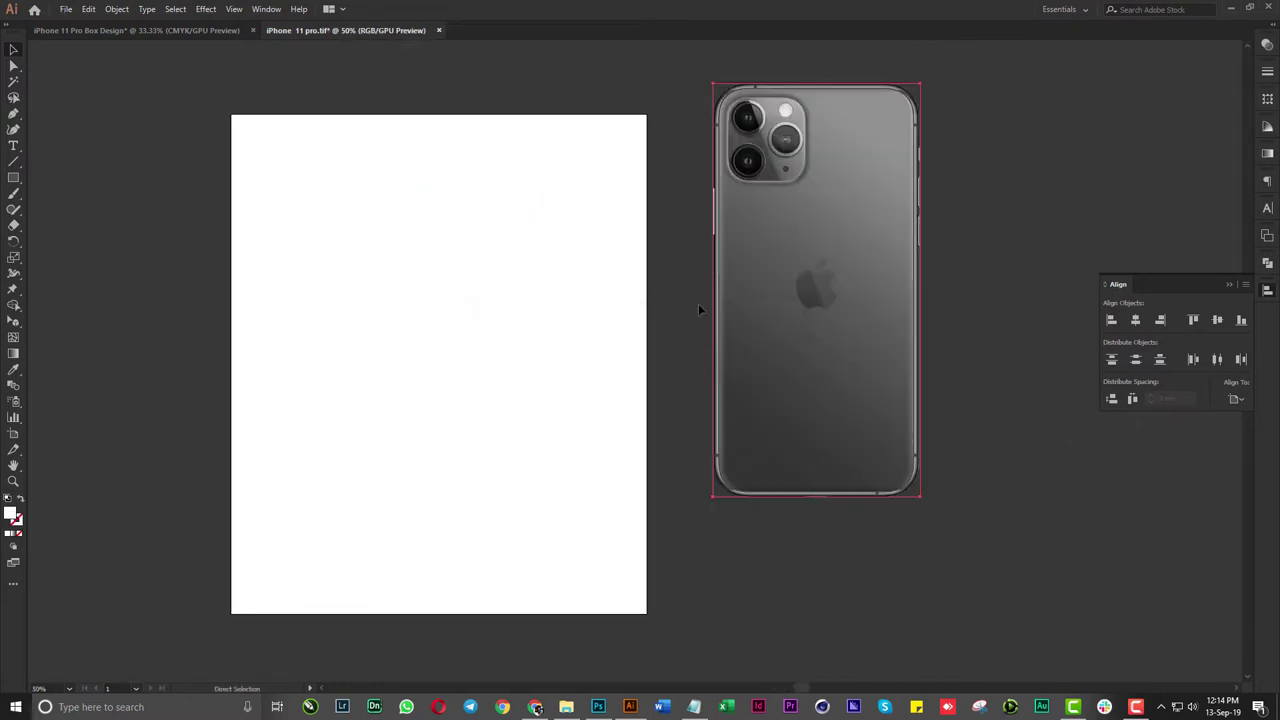
key(ctrl+v)
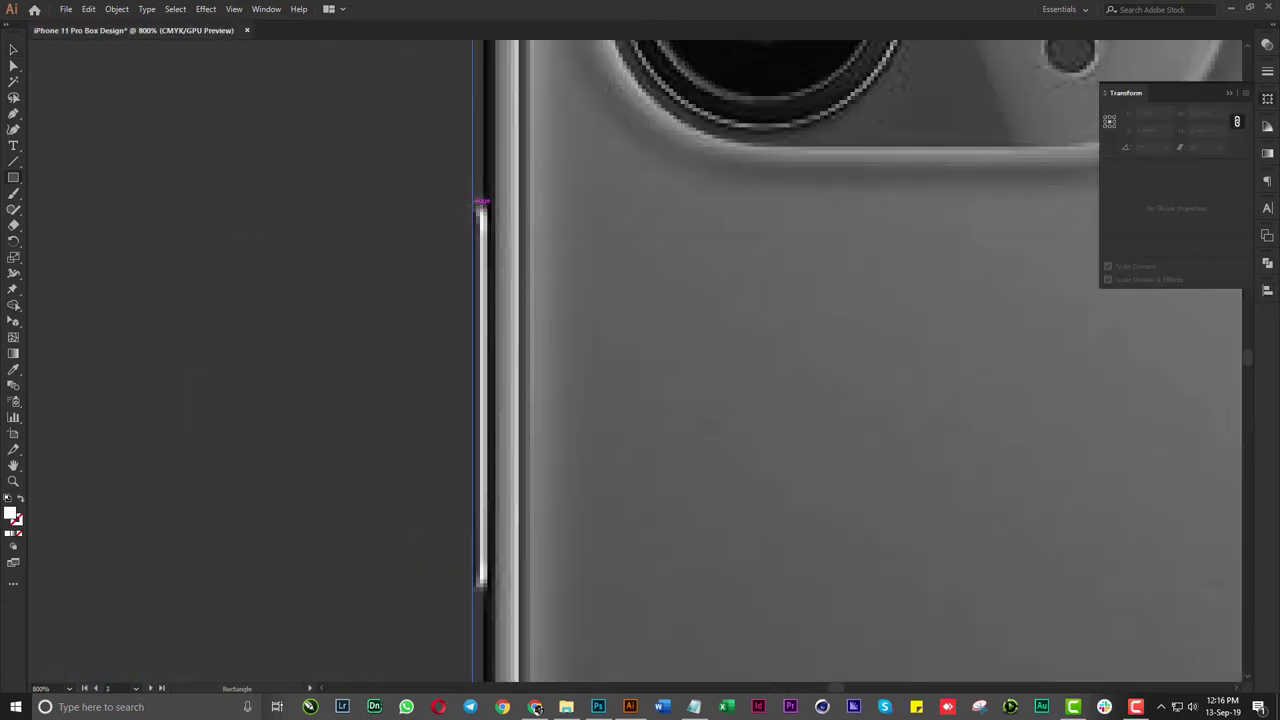
drag(479, 210, 608, 586)
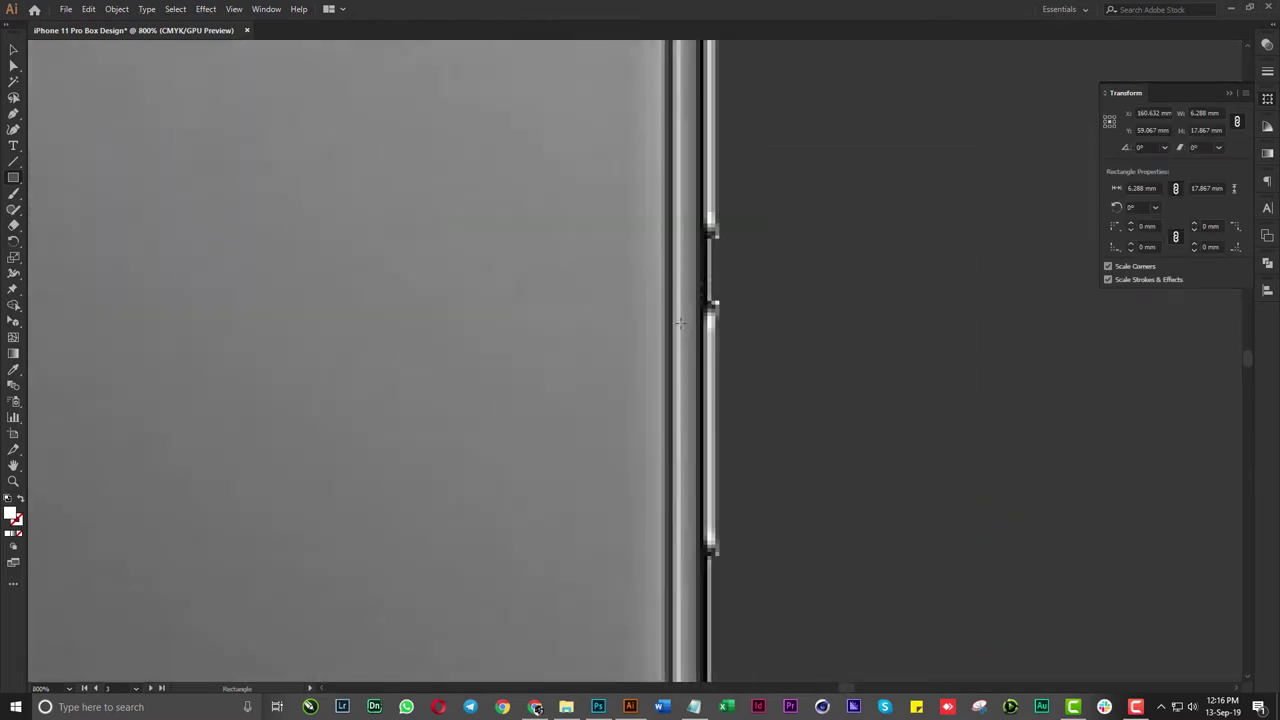
key(ctrl+minus)
mouse_move(722, 461)
mouse_down()
mouse_move(718, 553)
mouse_move(700, 367)
mouse_up()
scroll(677, 400, up, 2)
scroll(714, 285, up, 1)
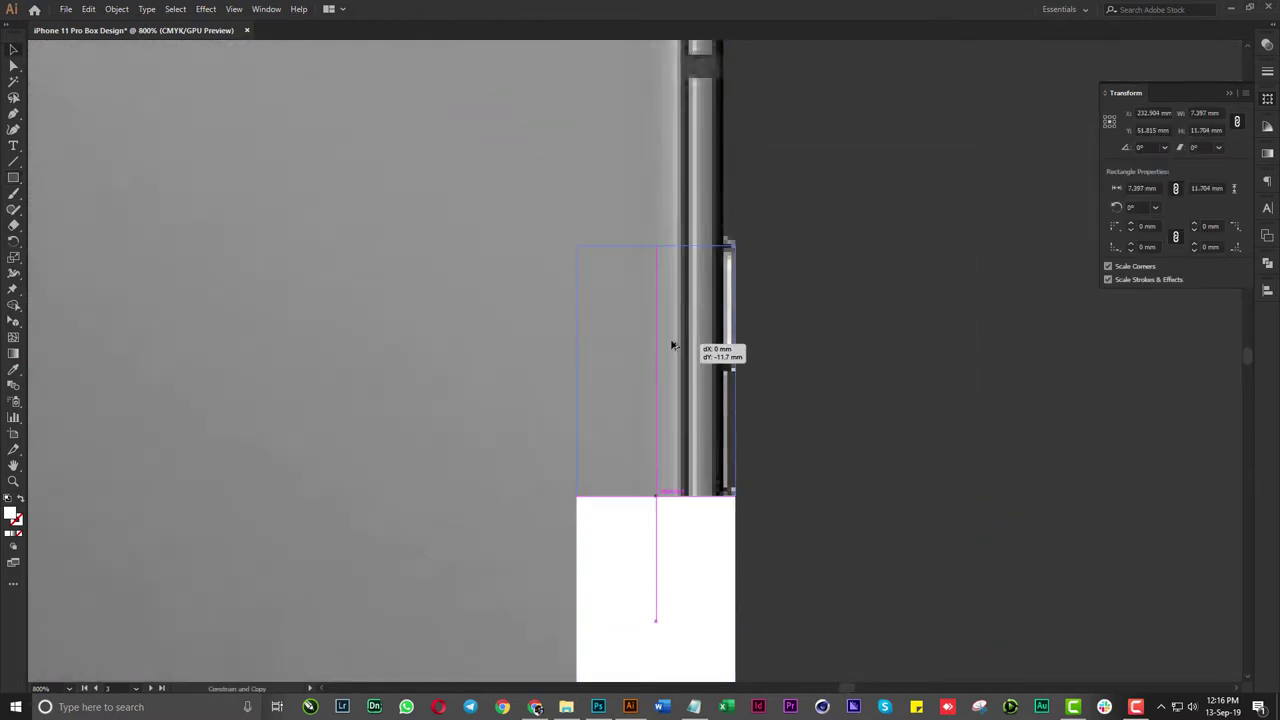
alt+drag(686, 594, 686, 331)
mouse_move(655, 480)
mouse_down()
mouse_move(650, 317)
mouse_move(657, 362)
mouse_up()
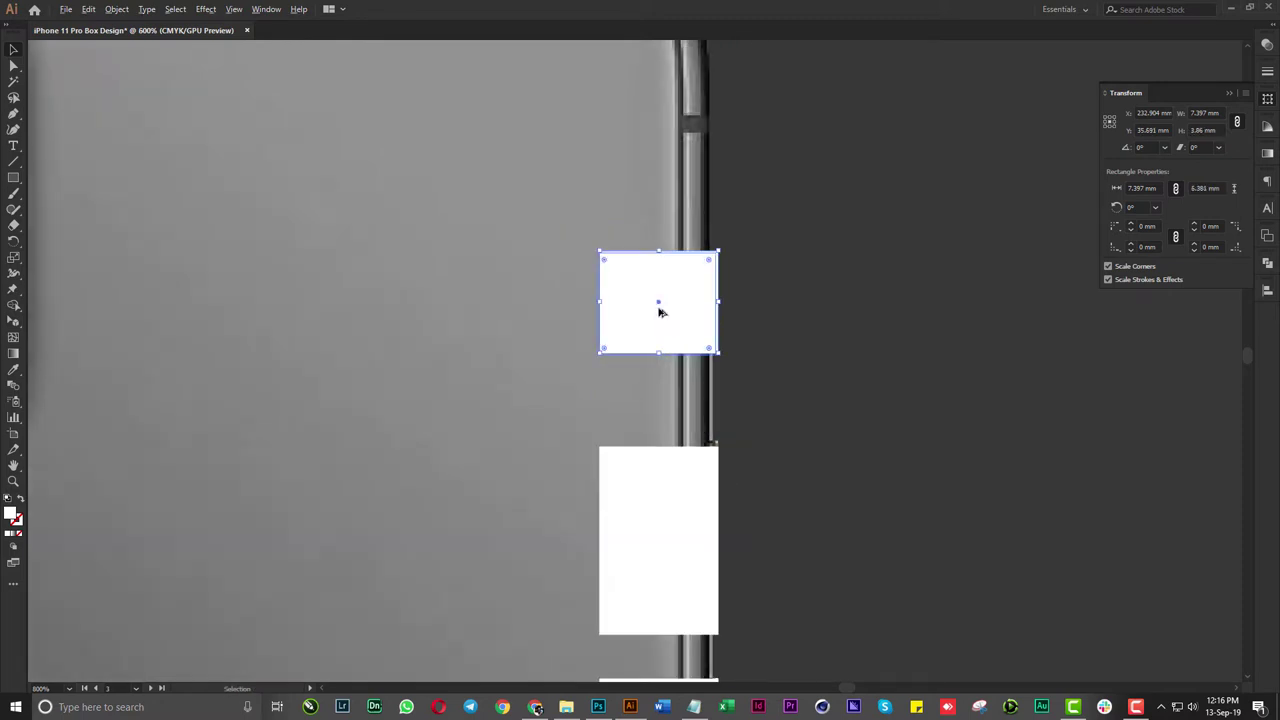
scroll(660, 306, down, 5)
drag(583, 434, 1040, 434)
Round the button rectangles' corners by 0.5 mm, with unlinked corner radius values
key(a)
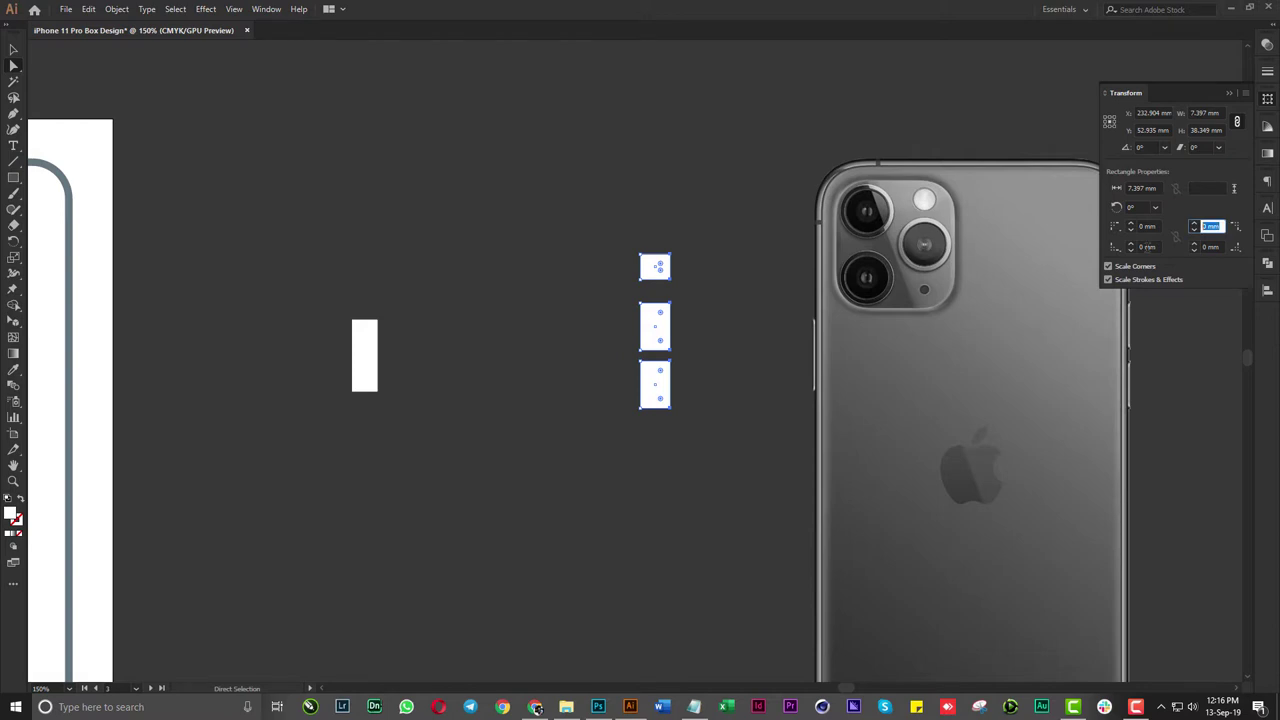
text(.5)
key(Tab)
text(.5)
scroll(842, 215, up, 3)
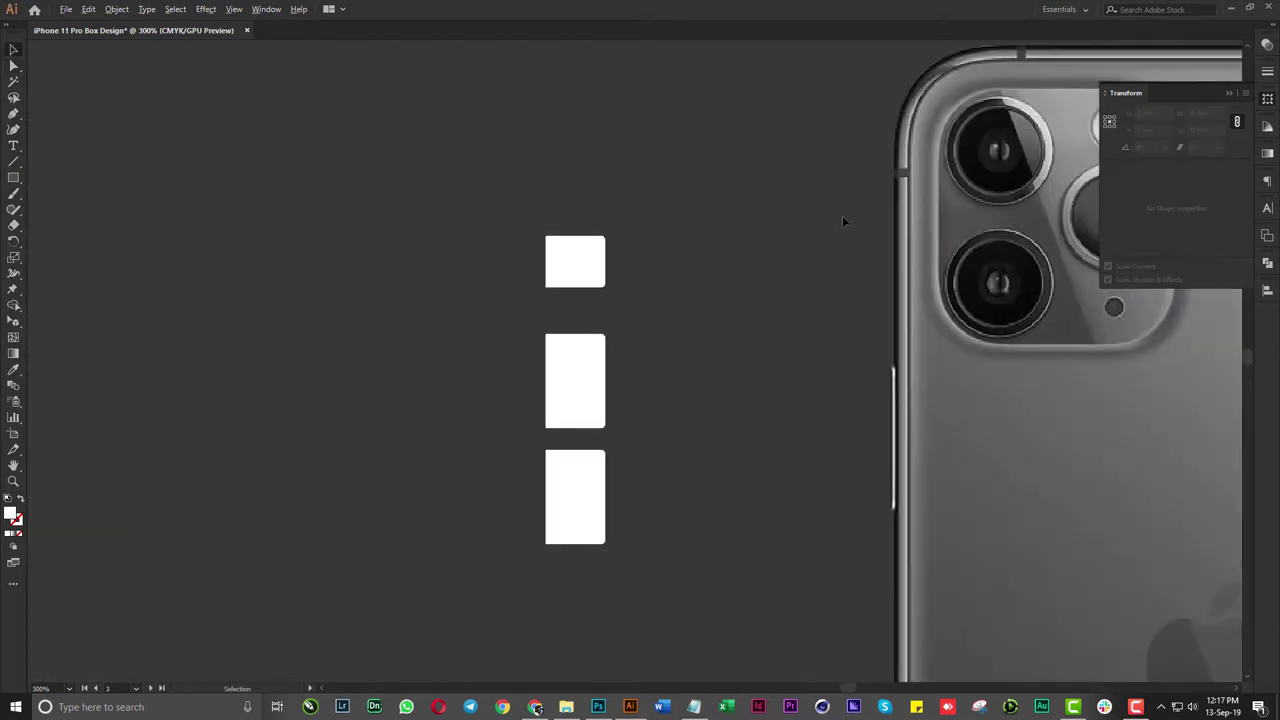
scroll(743, 383, left, 3)
scroll(743, 383, down, 2)
drag(271, 300, 357, 534)
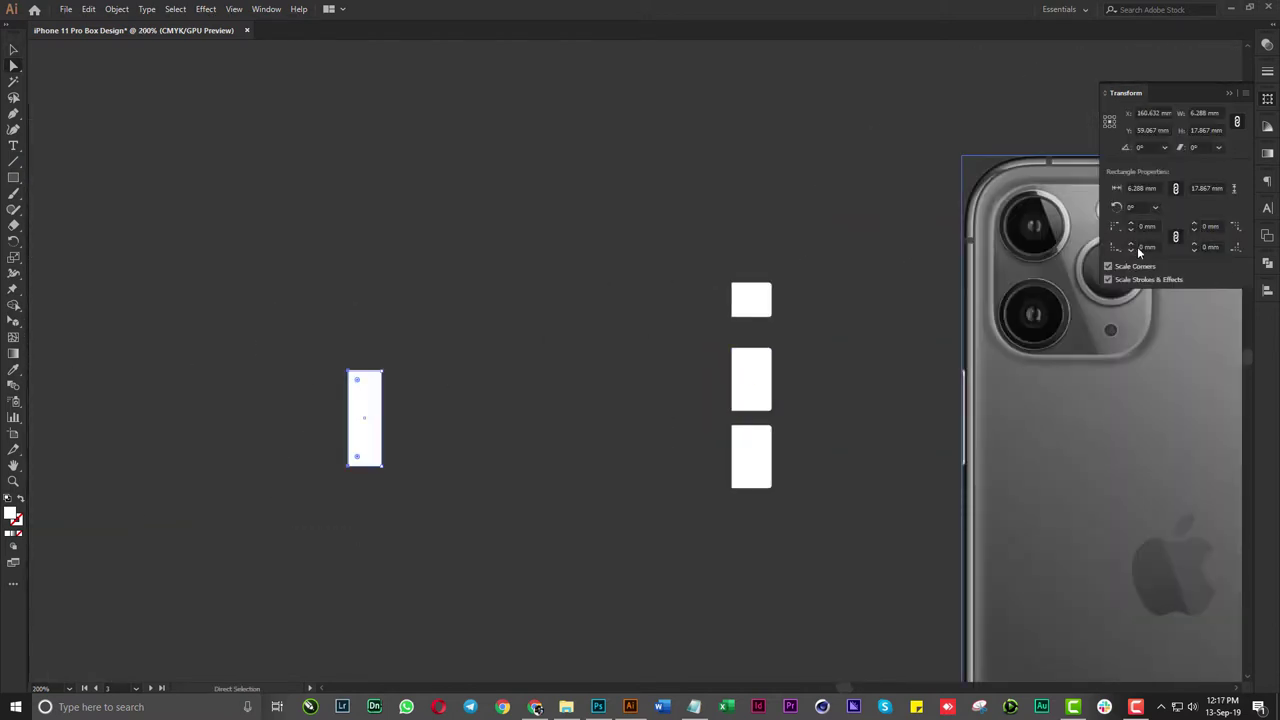
click(1177, 237)
Draw an unfilled rectangle fitted over the camera module
click(615, 261)
scroll(860, 397, down, 3)
click(771, 349)
scroll(704, 276, up, 3)
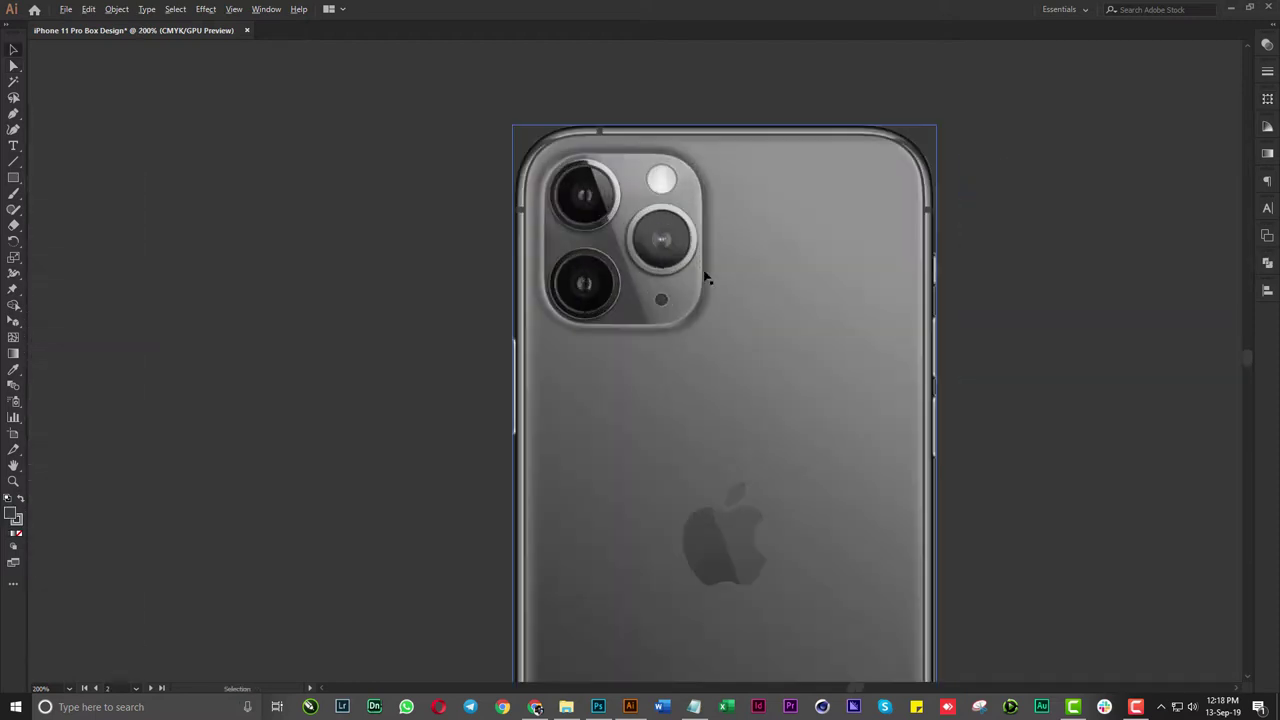
scroll(706, 278, down, 2)
scroll(349, 324, up, 4)
click(340, 323)
scroll(335, 321, down, 3)
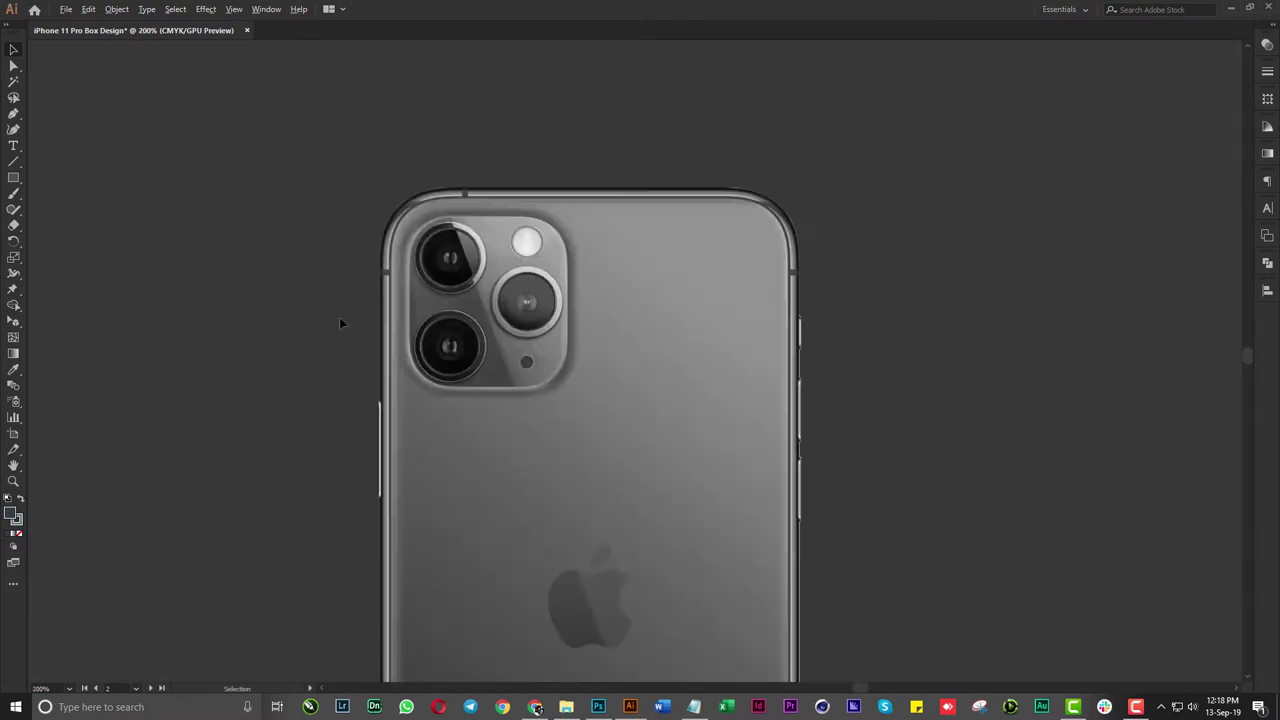
scroll(339, 317, down, 2)
scroll(503, 354, left, 5)
scroll(503, 354, down, 1)
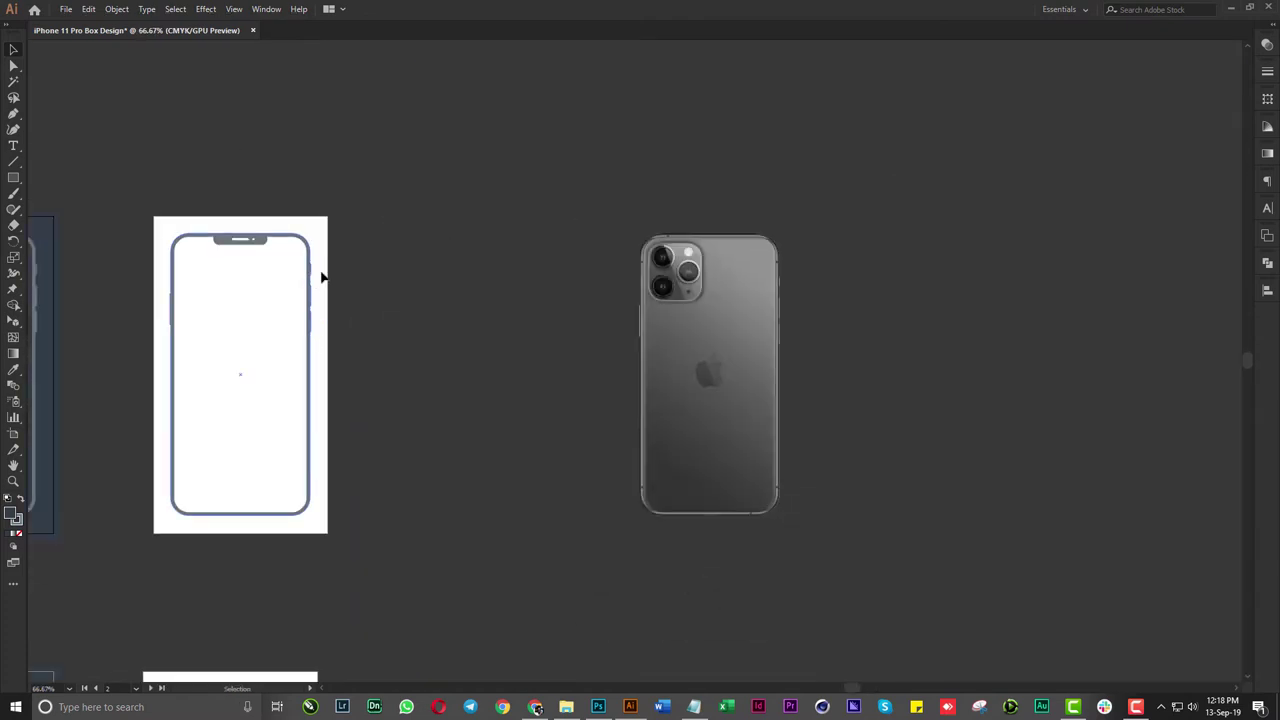
scroll(652, 247, up, 2)
scroll(660, 246, up, 4)
scroll(730, 267, down, 1)
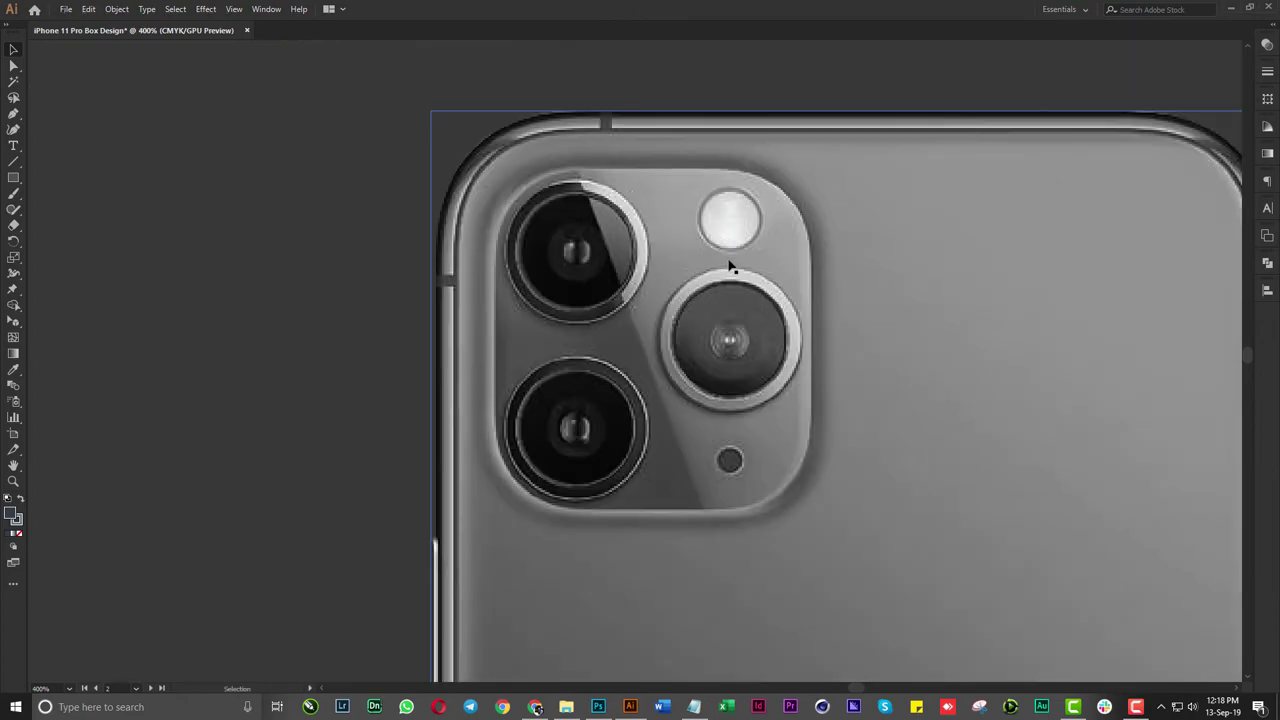
key(m)
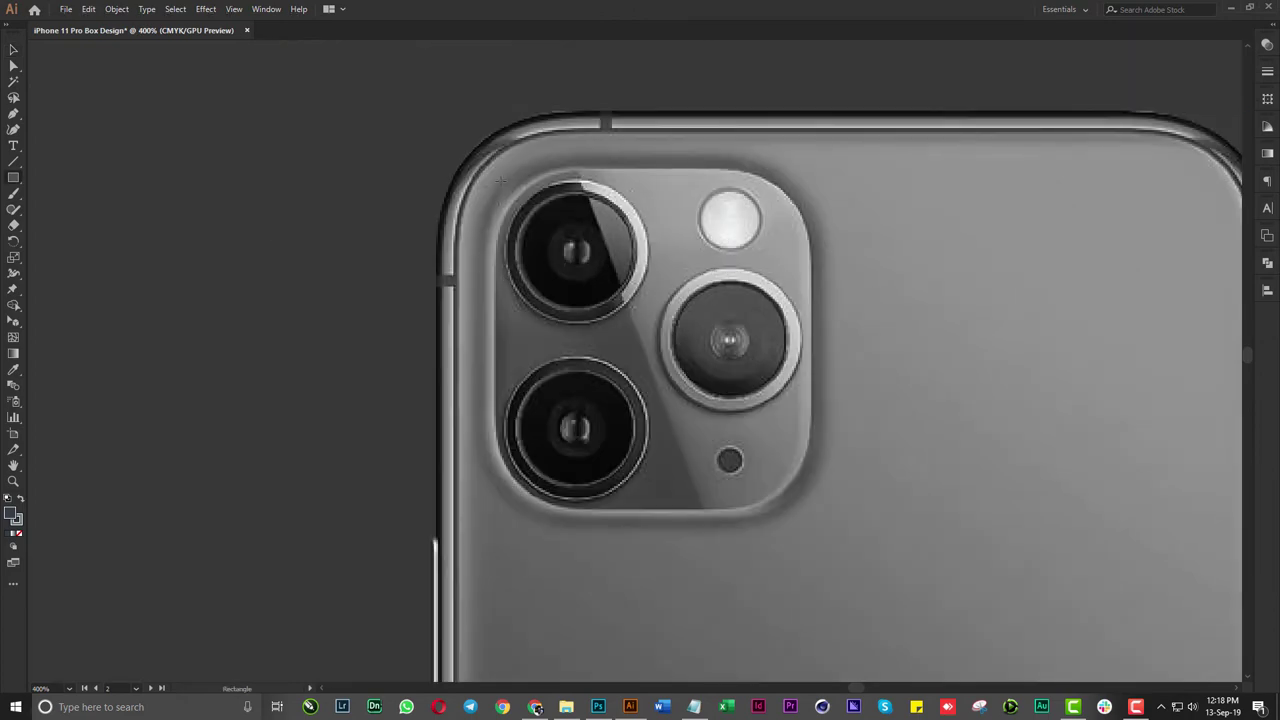
drag(493, 177, 731, 513)
key(/)
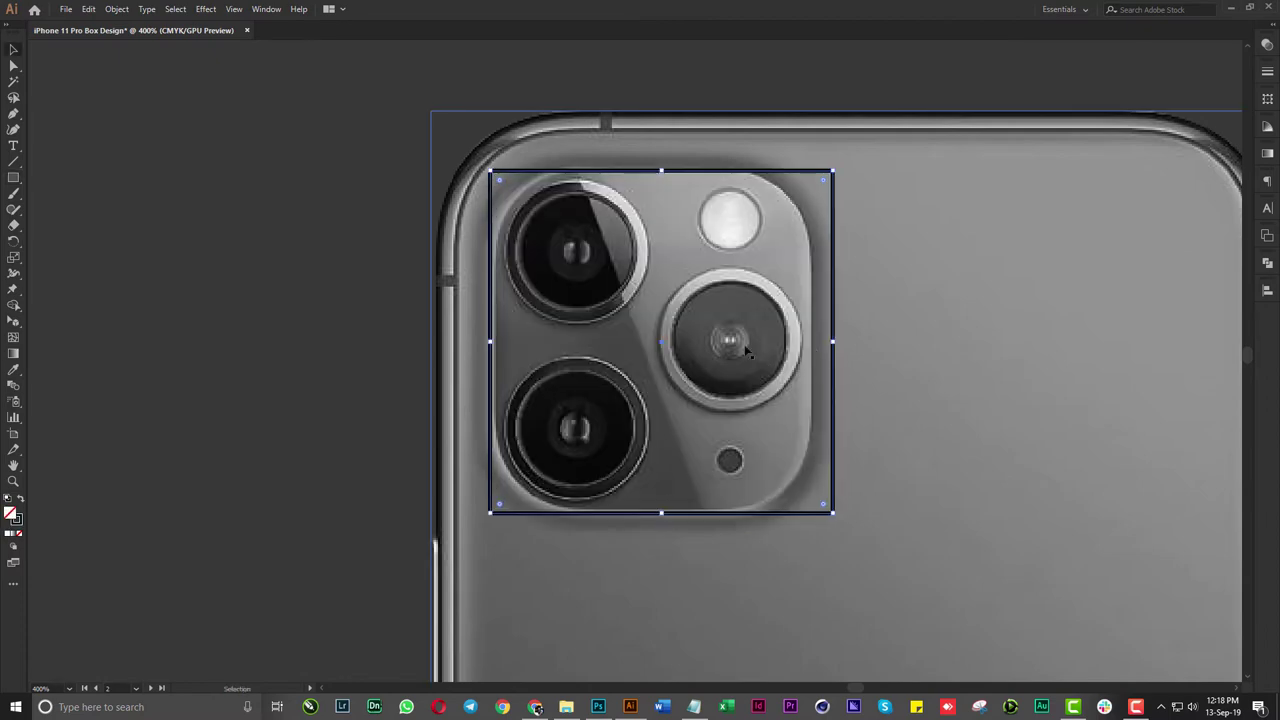
scroll(587, 90, up, 5)
drag(544, 121, 544, 80)
scroll(544, 80, down, 5)
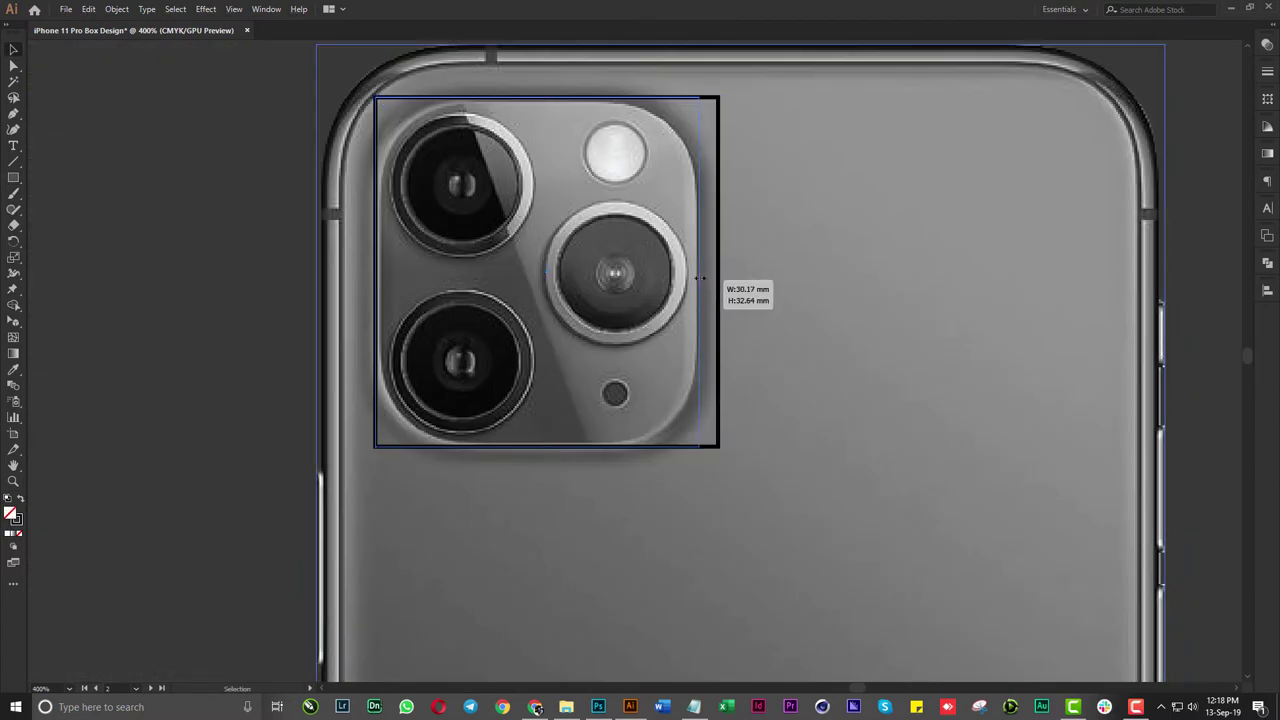
scroll(720, 285, down, 1)
Round the camera module rectangle's corners to 10 mm with linked radius values
key(shift+F8)
click(1176, 237)
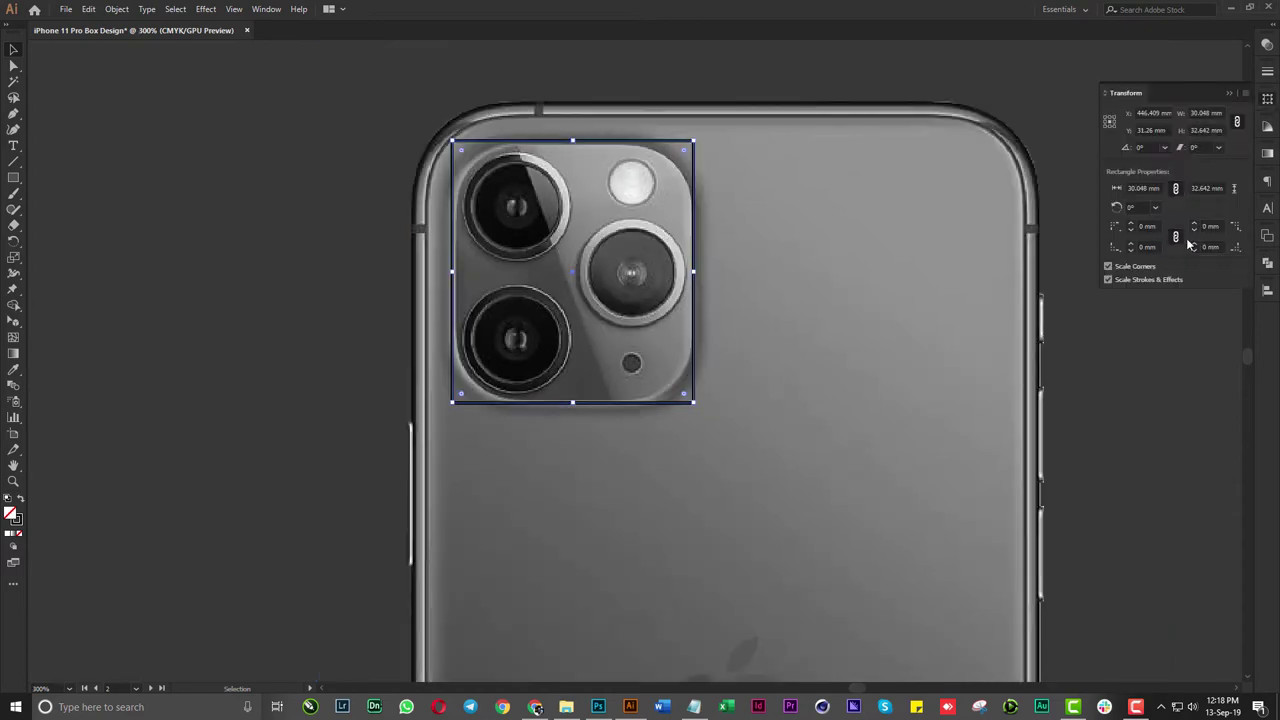
key(Return)
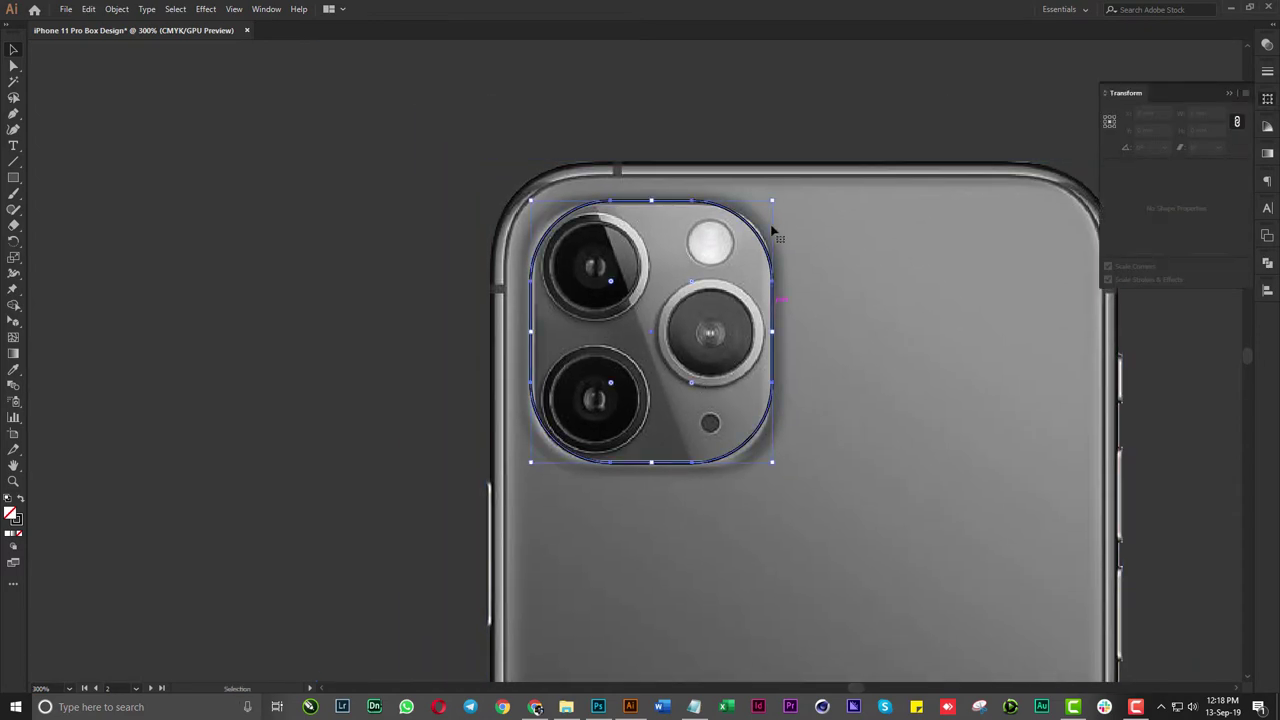
scroll(617, 340, up, 1)
scroll(629, 334, down, 2)
scroll(629, 334, up, 3)
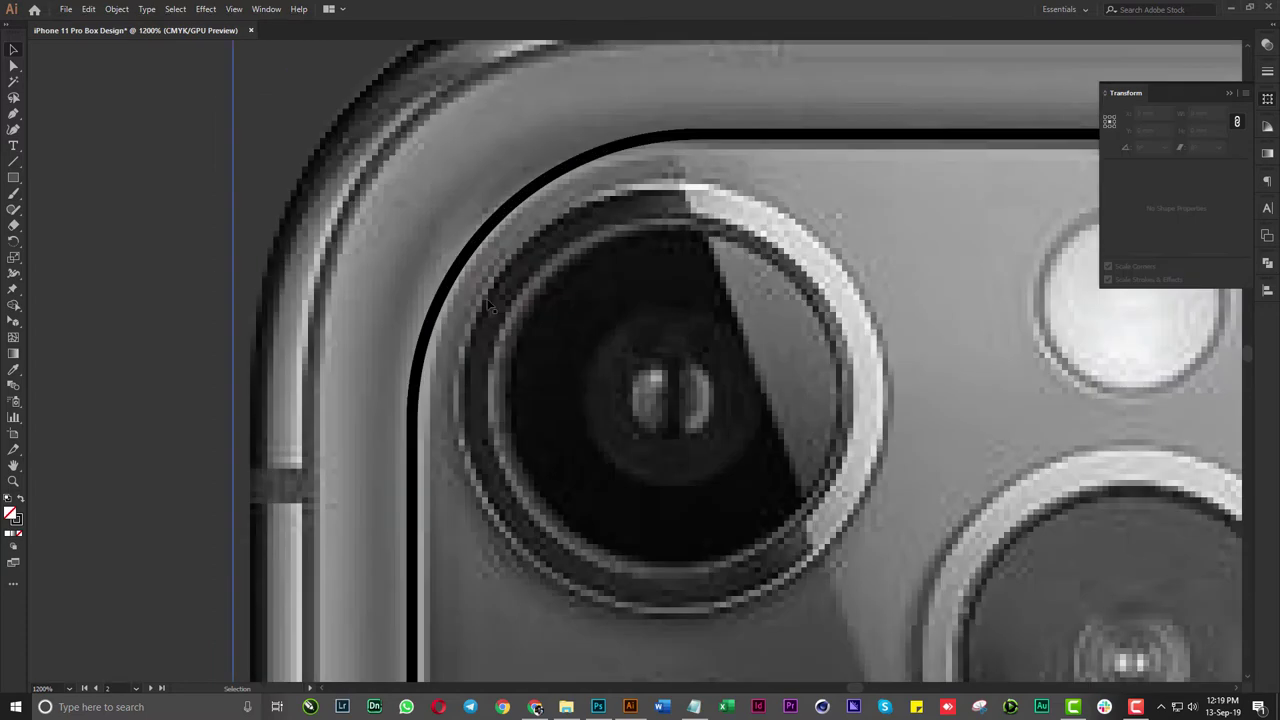
Draw white, black-outlined circles over the three lenses, the flash and the mic
key(l)
scroll(570, 257, down, 1)
drag(563, 279, 637, 352)
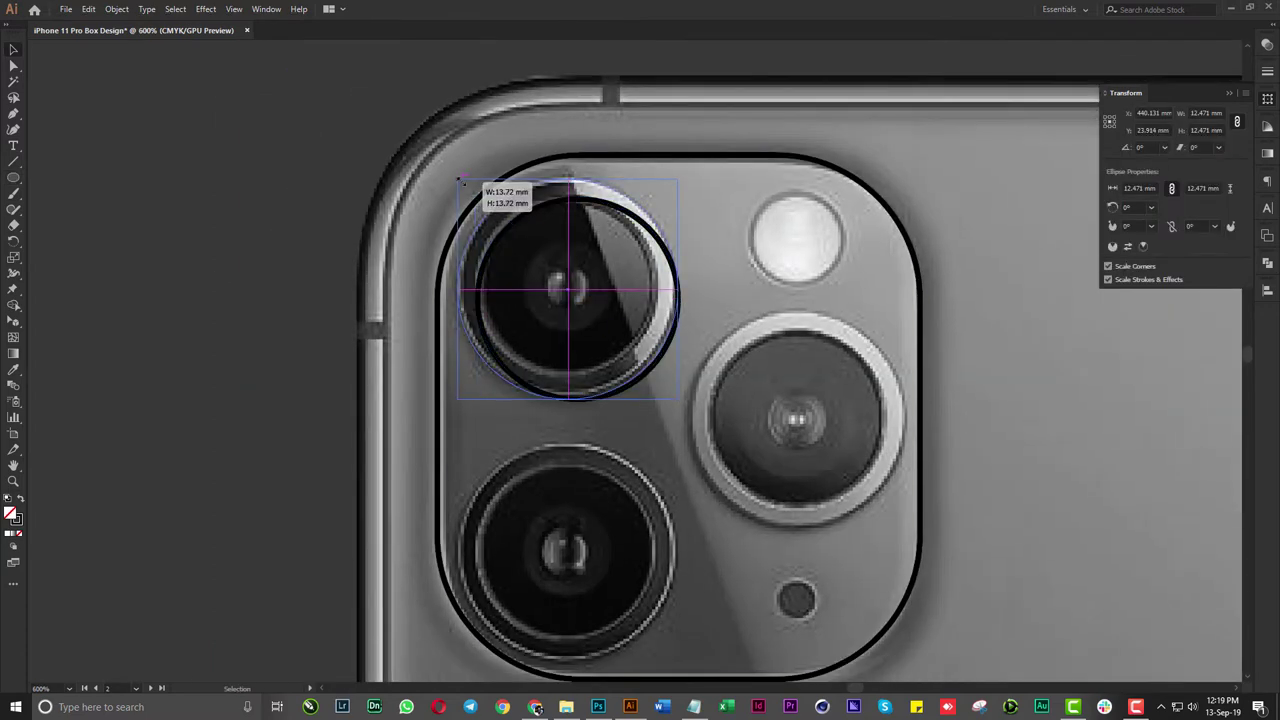
scroll(624, 340, up, 2)
scroll(624, 340, down, 2)
scroll(624, 340, up, 1)
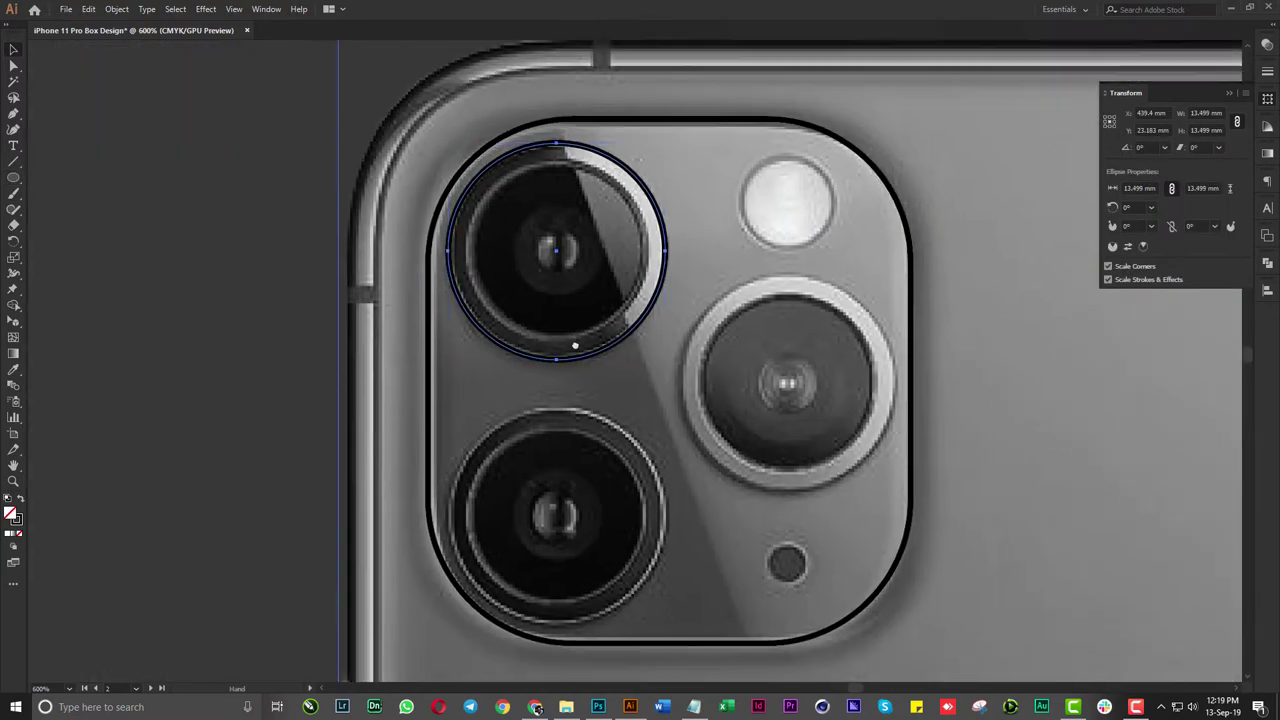
key(d)
drag(603, 212, 603, 475)
drag(567, 496, 798, 365)
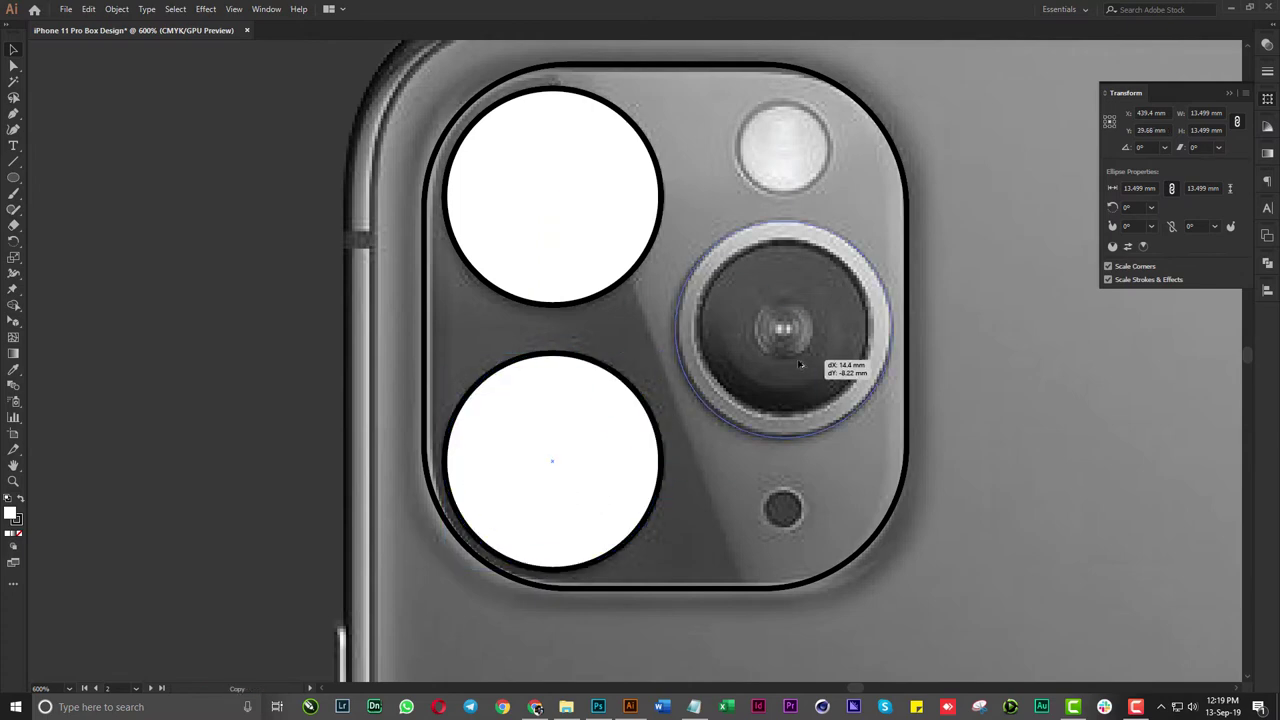
drag(740, 113, 817, 180)
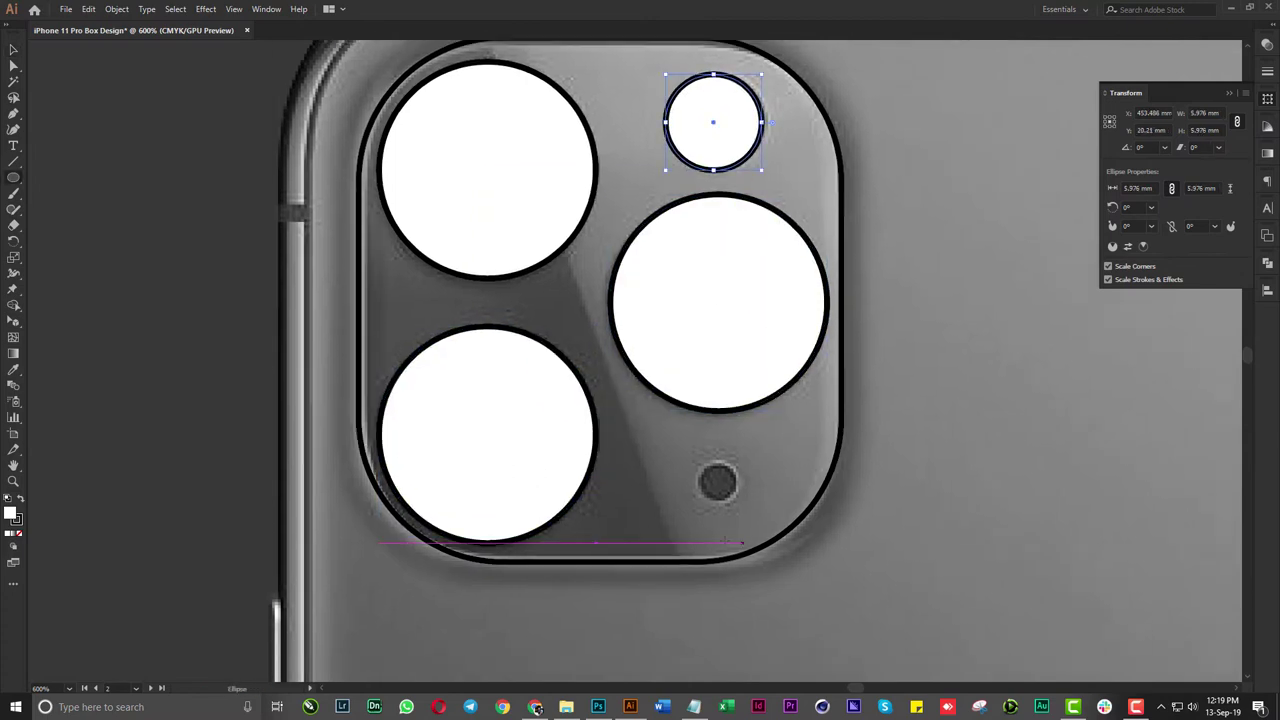
scroll(739, 528, up, 4)
drag(577, 266, 697, 372)
Move the grouped camera module off the phone toward the outline artboards
key(v)
scroll(754, 357, down, 5)
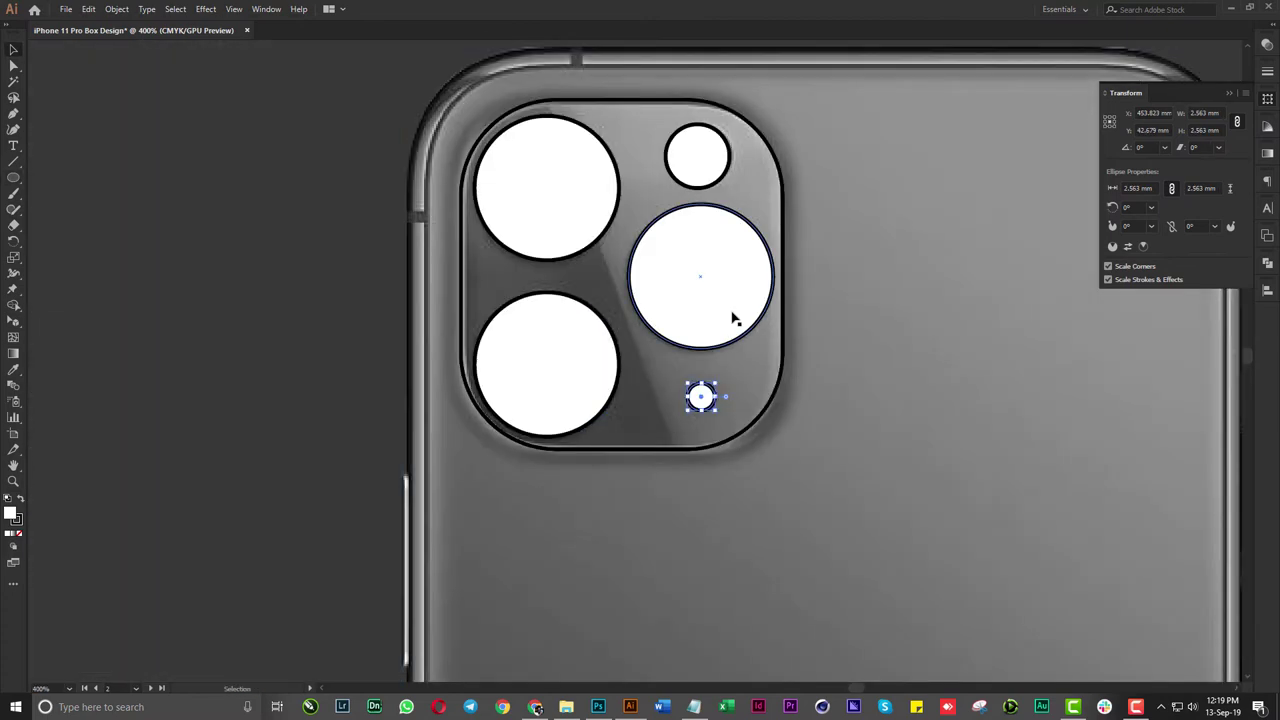
scroll(733, 318, up, 2)
scroll(733, 318, down, 5)
click(807, 135)
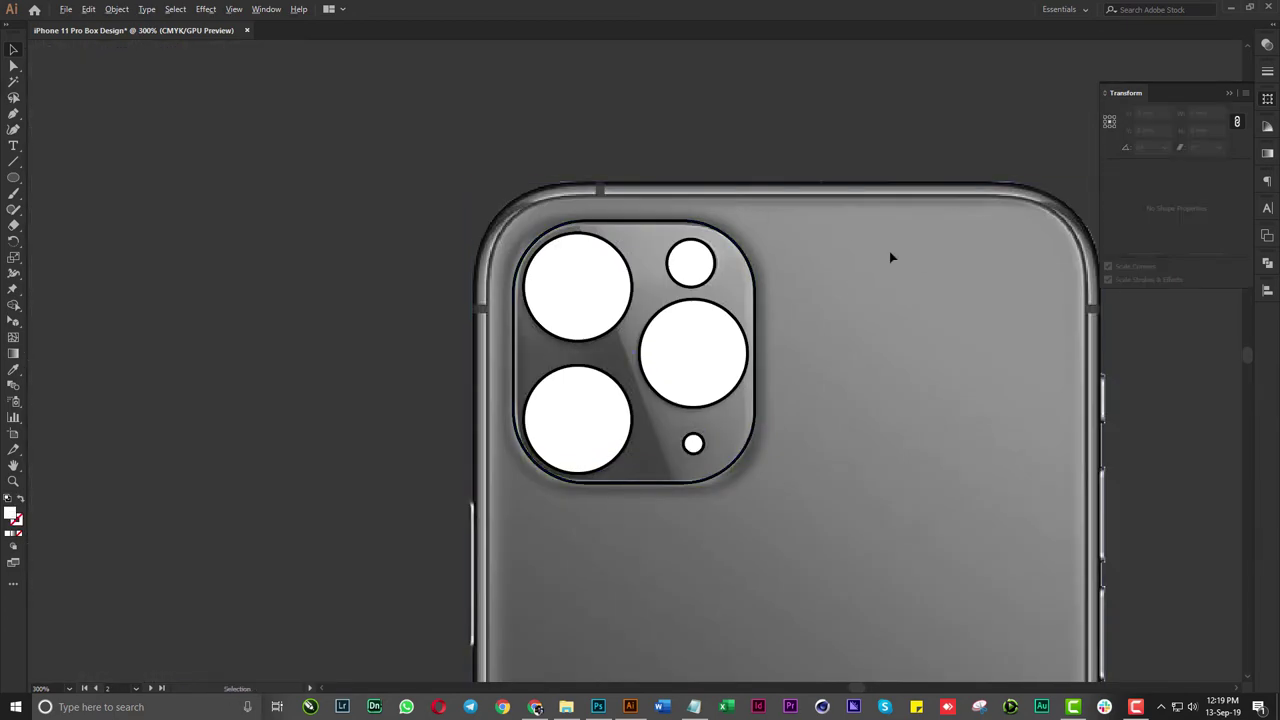
scroll(889, 251, down, 2)
click(786, 302)
scroll(786, 302, down, 2)
mouse_move(786, 302)
mouse_down()
mouse_move(800, 362)
mouse_move(688, 295)
mouse_up()
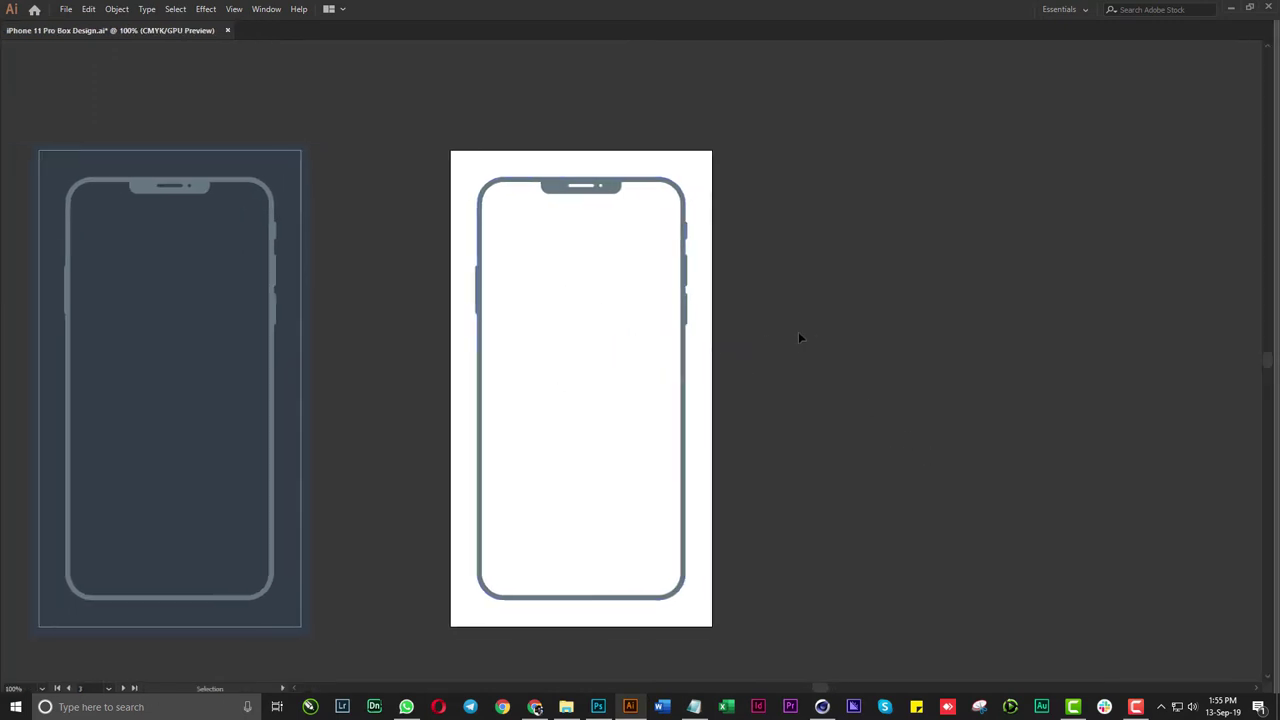
Duplicate the front outline artboard to its right with the Artboard tool
scroll(800, 335, down, 1)
drag(800, 270, 642, 268)
key(Tab)
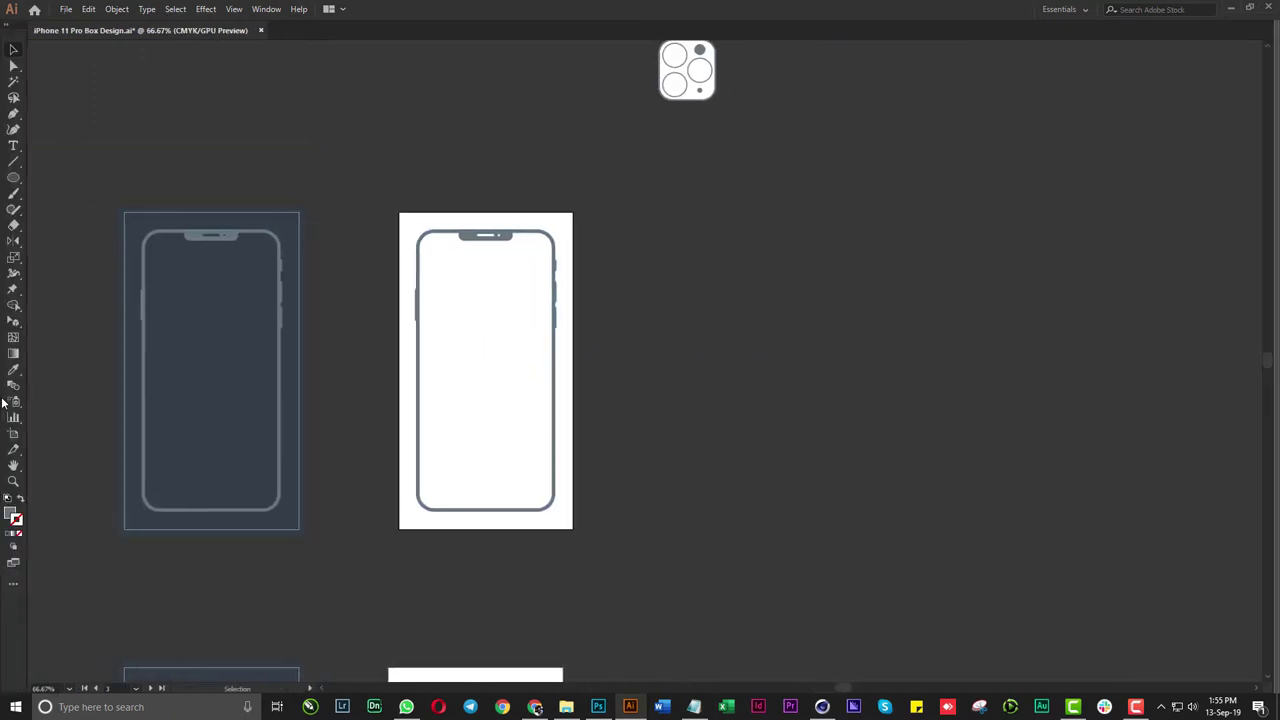
click(13, 434)
drag(449, 380, 695, 381)
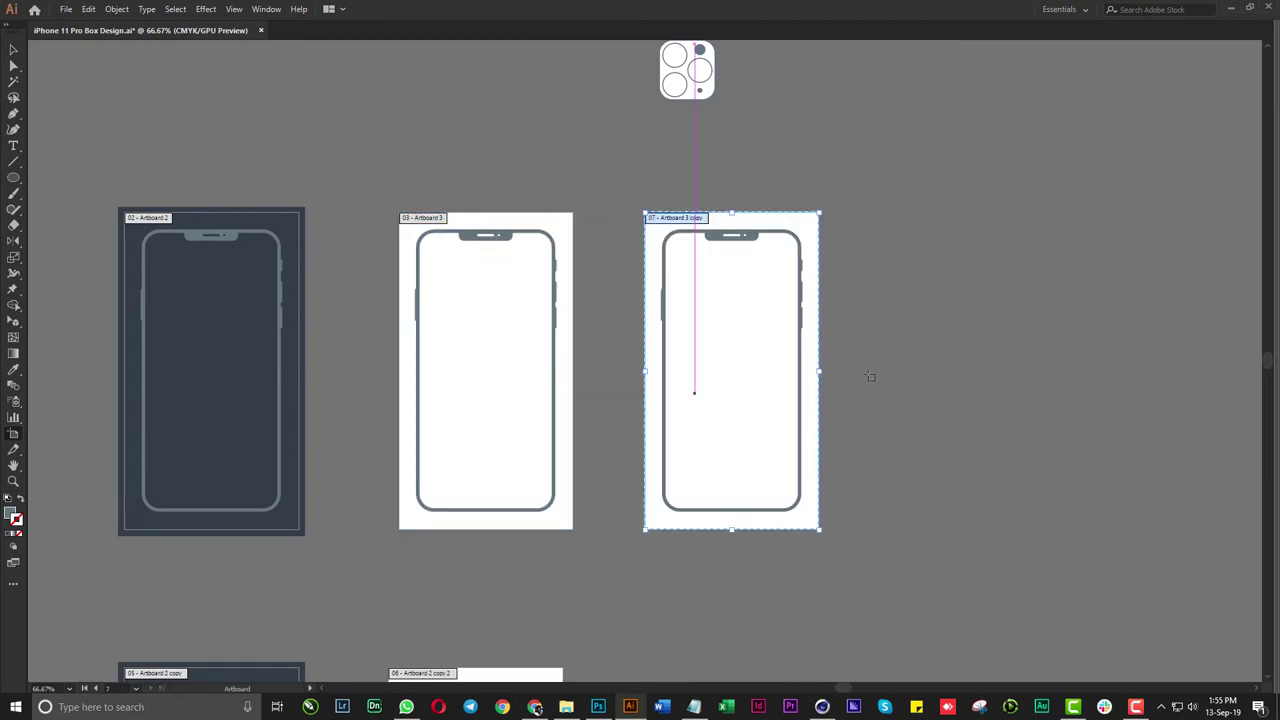
key(Escape)
Reflect the side buttons across the phone's centre on the copied outline
scroll(609, 366, up, 1)
scroll(611, 335, up, 2)
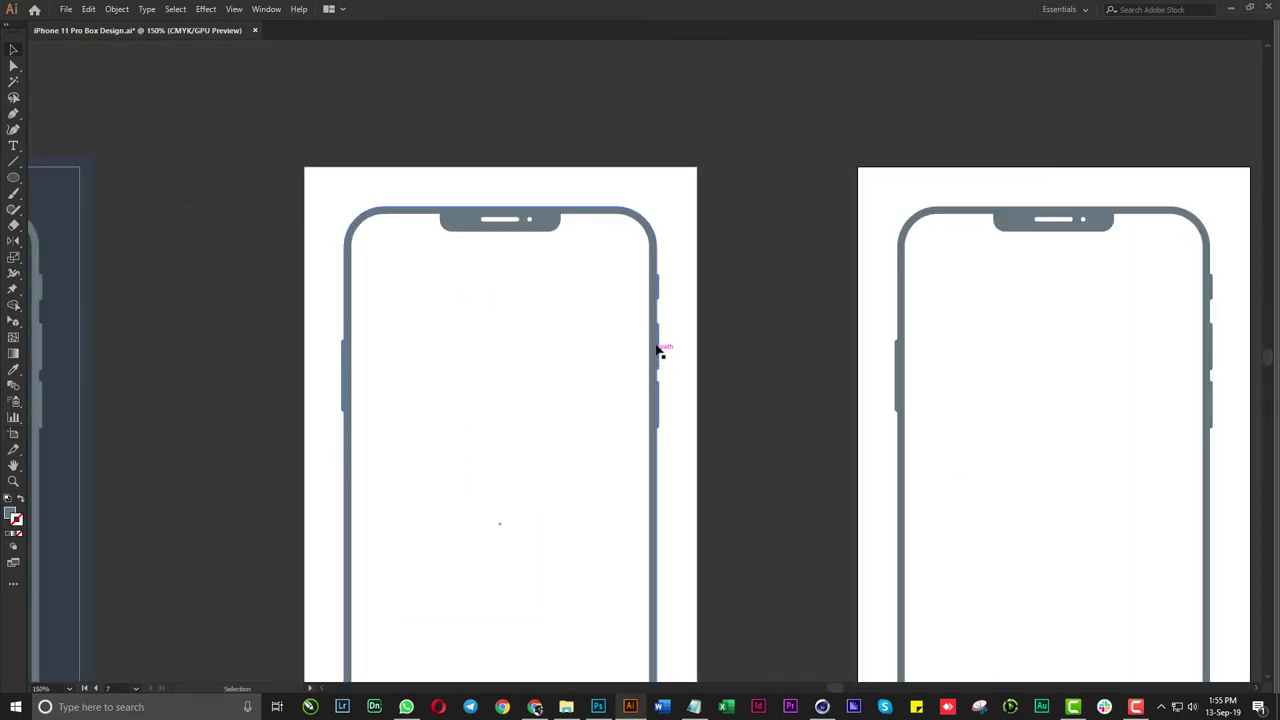
key(o)
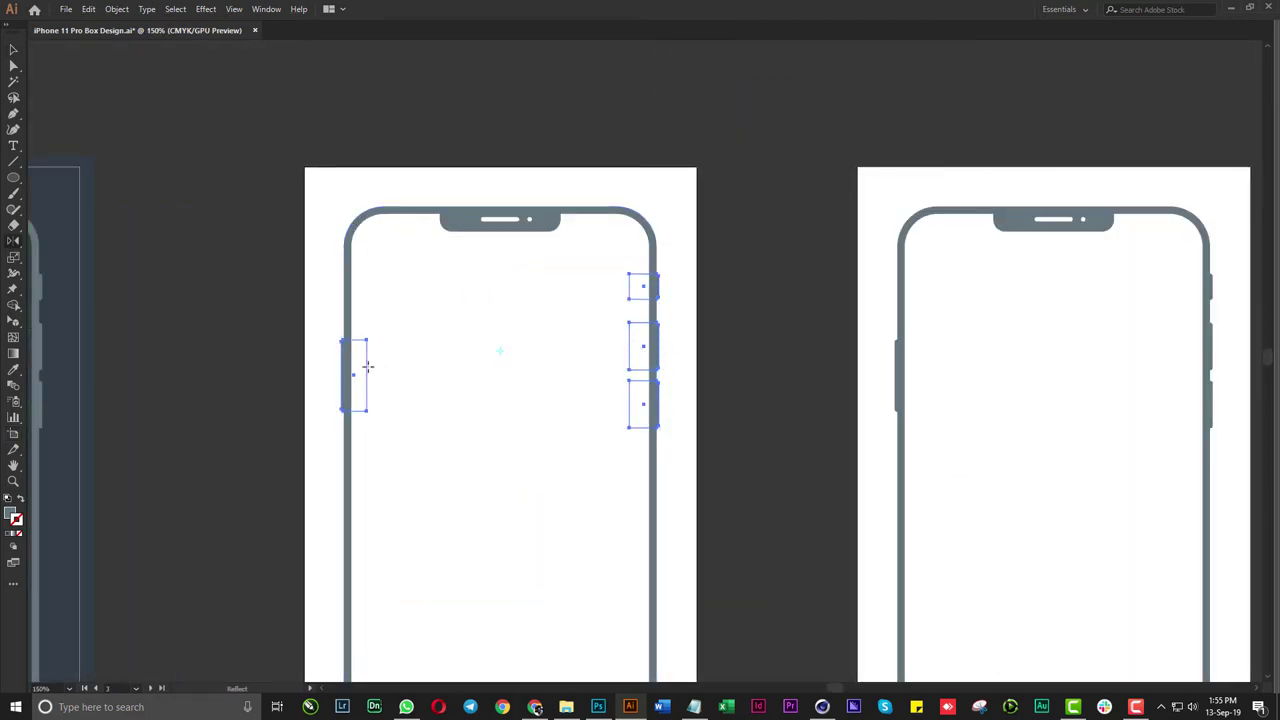
drag(366, 366, 588, 379)
scroll(450, 370, left, 5)
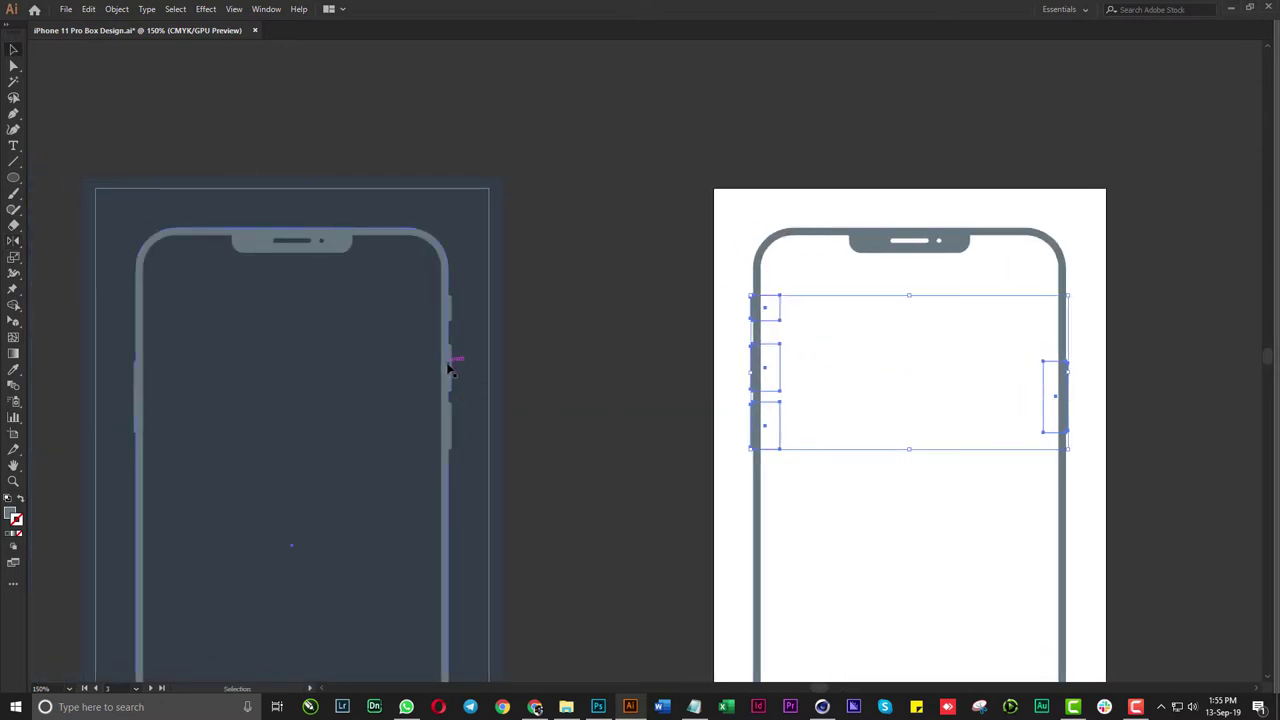
click(450, 370)
key(o)
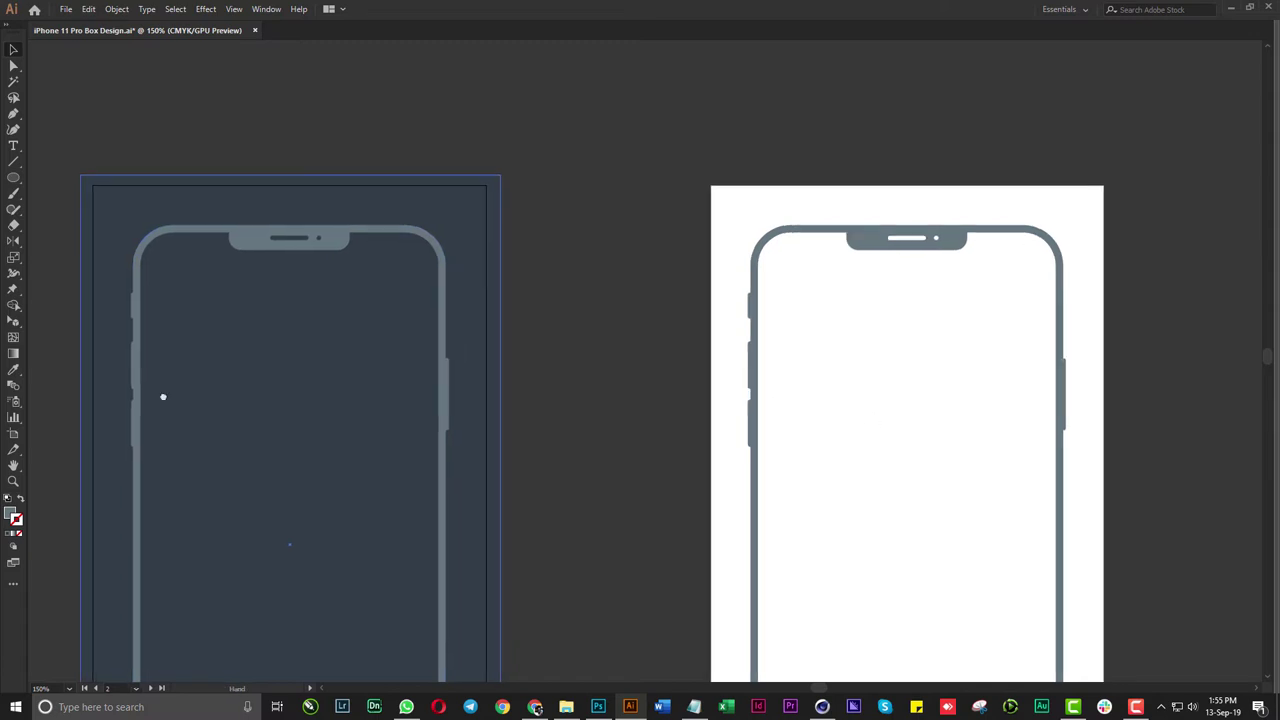
mouse_move(751, 467)
mouse_down()
mouse_move(561, 462)
mouse_move(354, 532)
mouse_up()
Ungroup the copied phone outline and delete the notch
key(v)
click(549, 322)
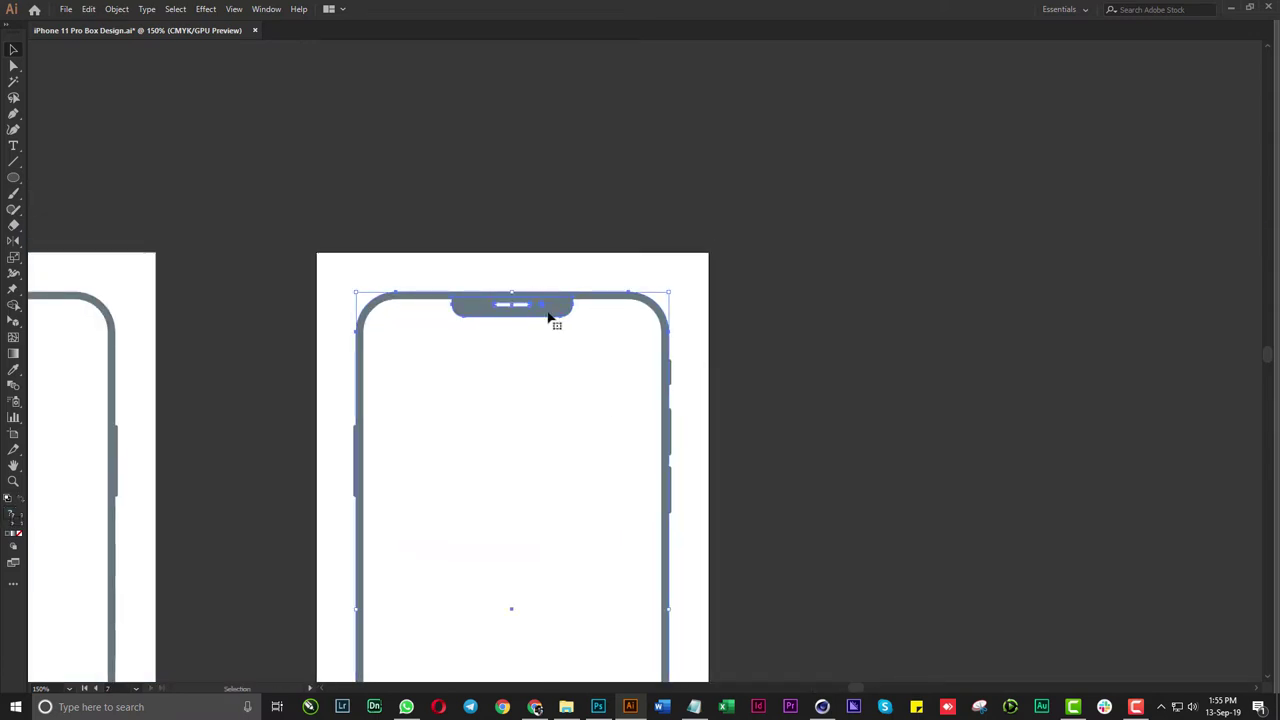
right_click(549, 316)
click(603, 424)
click(537, 323)
drag(537, 323, 531, 309)
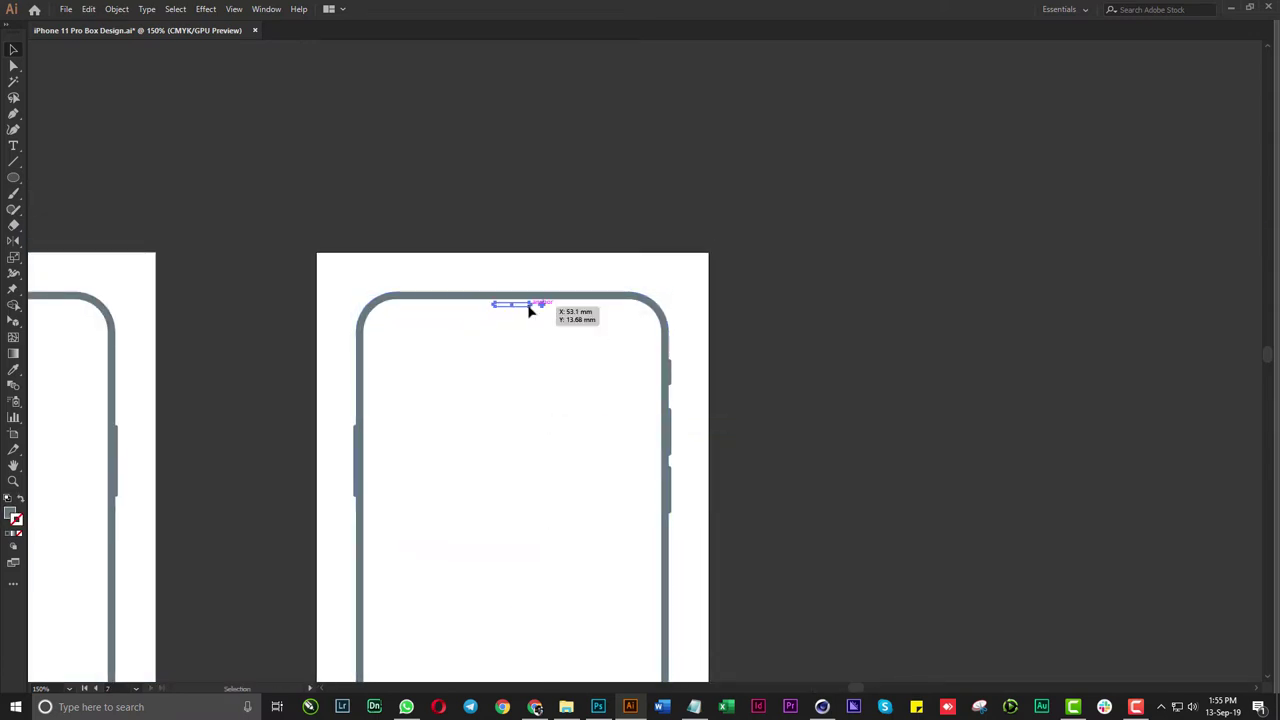
key(Delete)
key(ctrl+minus)
key(ctrl+minus)
Place the camera module in the back outline's top-left corner
mouse_move(547, 210)
mouse_down()
mouse_move(549, 380)
mouse_move(585, 406)
mouse_move(570, 398)
mouse_up()
key(ctrl+plus)
key(ctrl+plus)
key(ctrl+plus)
click(278, 200)
Duplicate the back-view artboard again to the right
key(ctrl+minus)
key(ctrl+minus)
key(ctrl+minus)
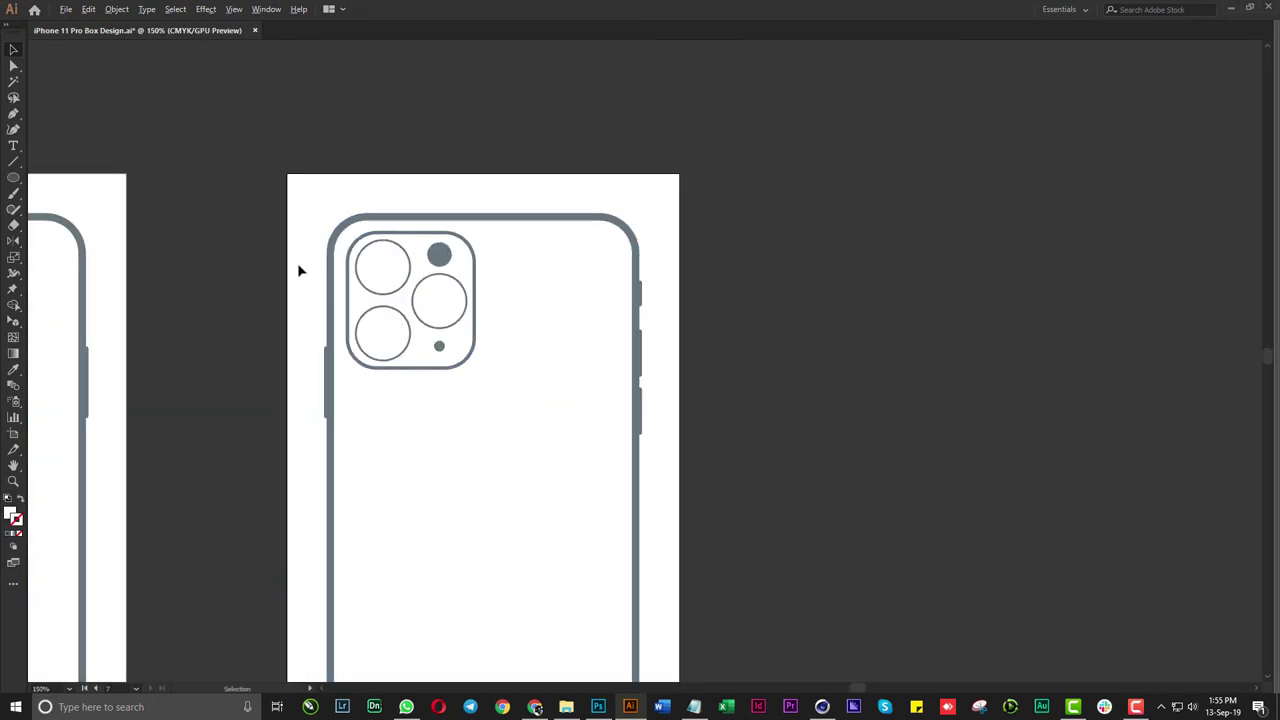
key(ctrl+minus)
key(ctrl+minus)
scroll(580, 433, down, 1)
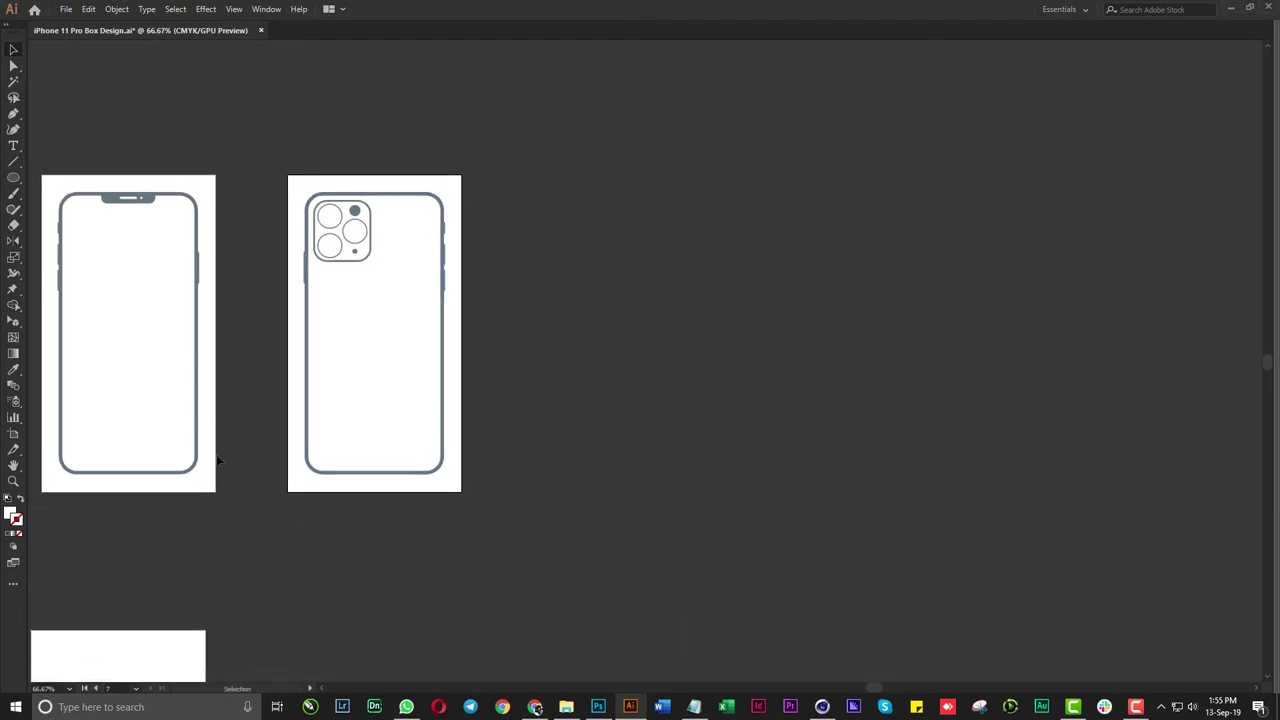
click(13, 434)
drag(380, 377, 641, 377)
key(Escape)
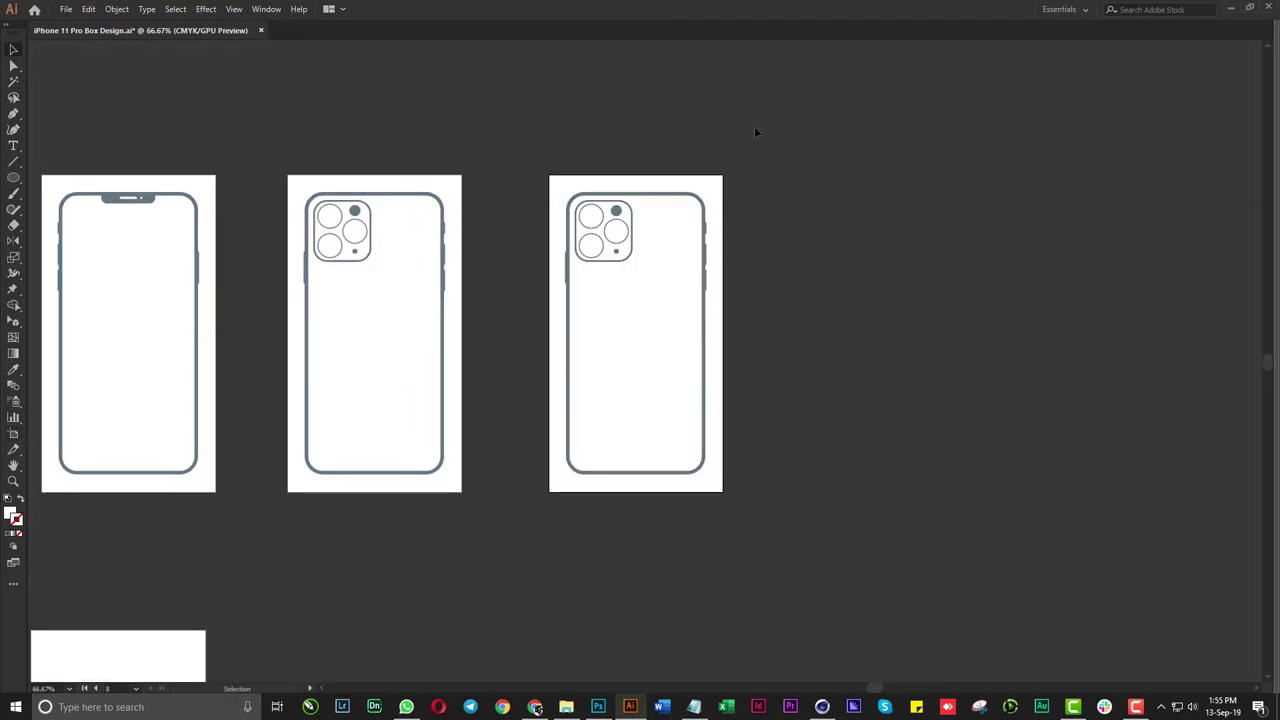
Swap the third back outline for the iPhone photo, centred on its artboard via Align
key(Delete)
key(ctrl+minus)
scroll(714, 354, up, 2)
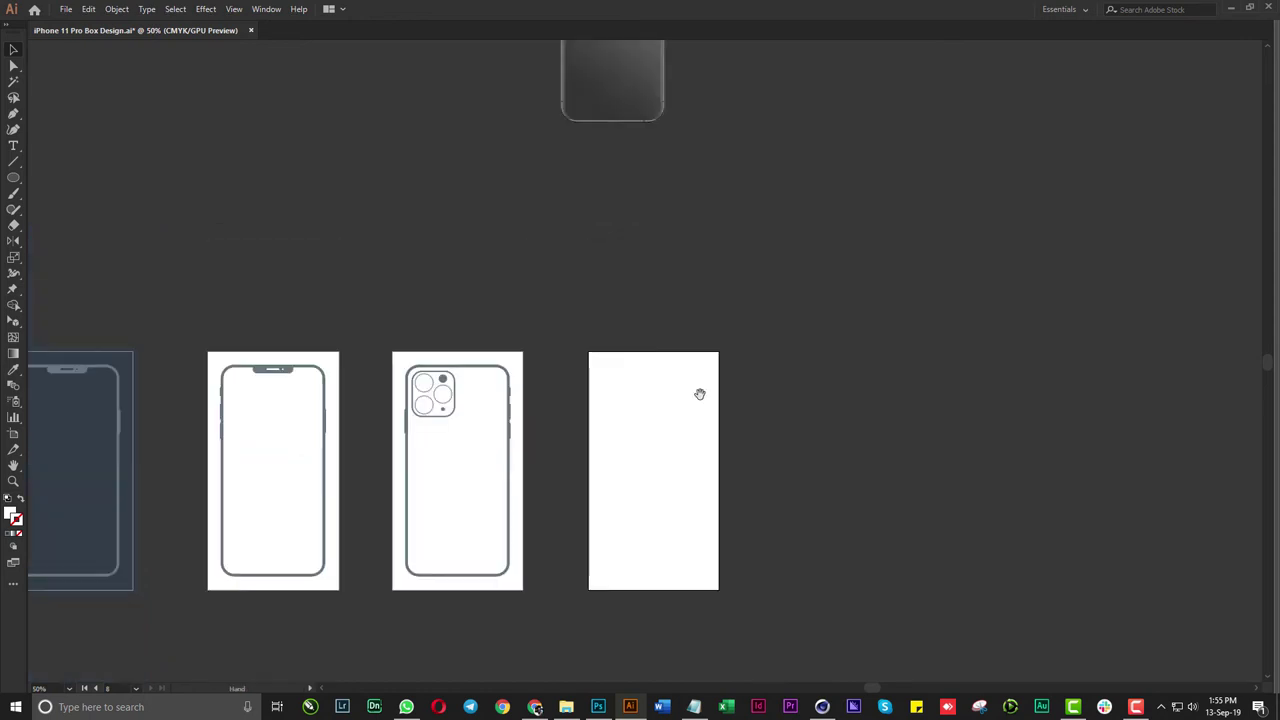
key(ctrl+minus)
drag(640, 210, 666, 478)
key(ctrl+plus)
key(ctrl+plus)
key(ctrl+plus)
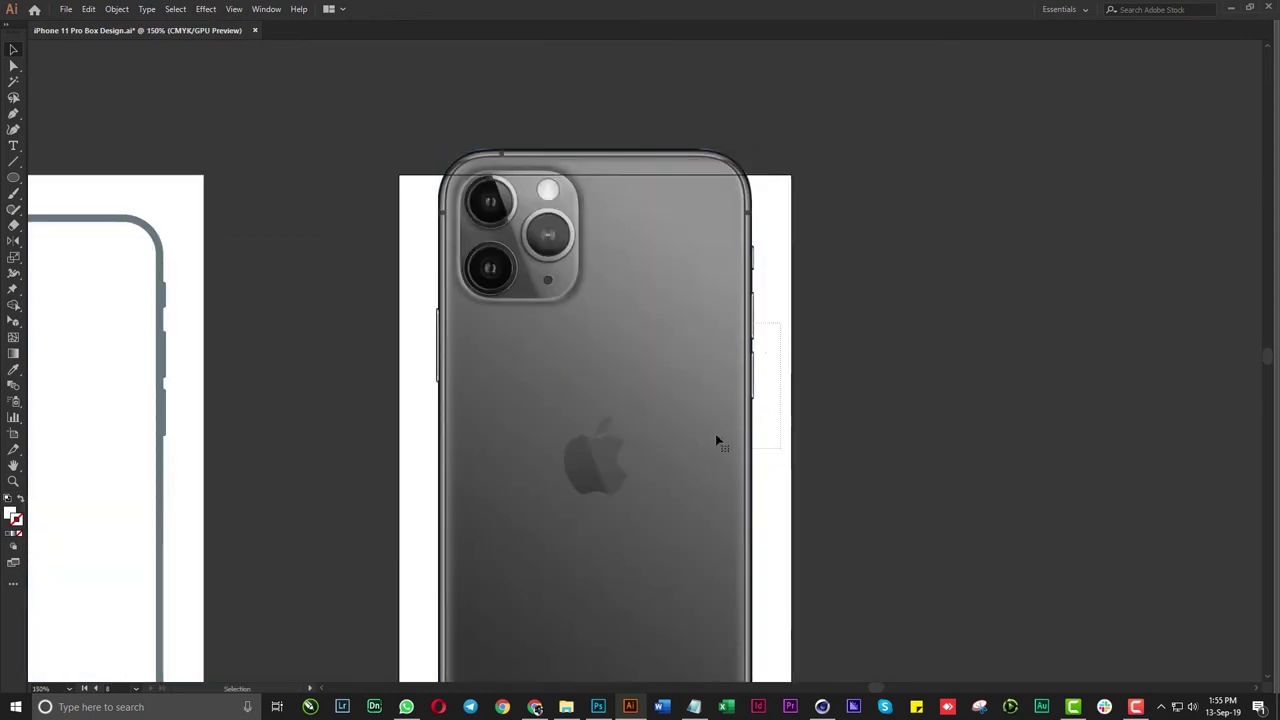
key(shift+F7)
click(1222, 322)
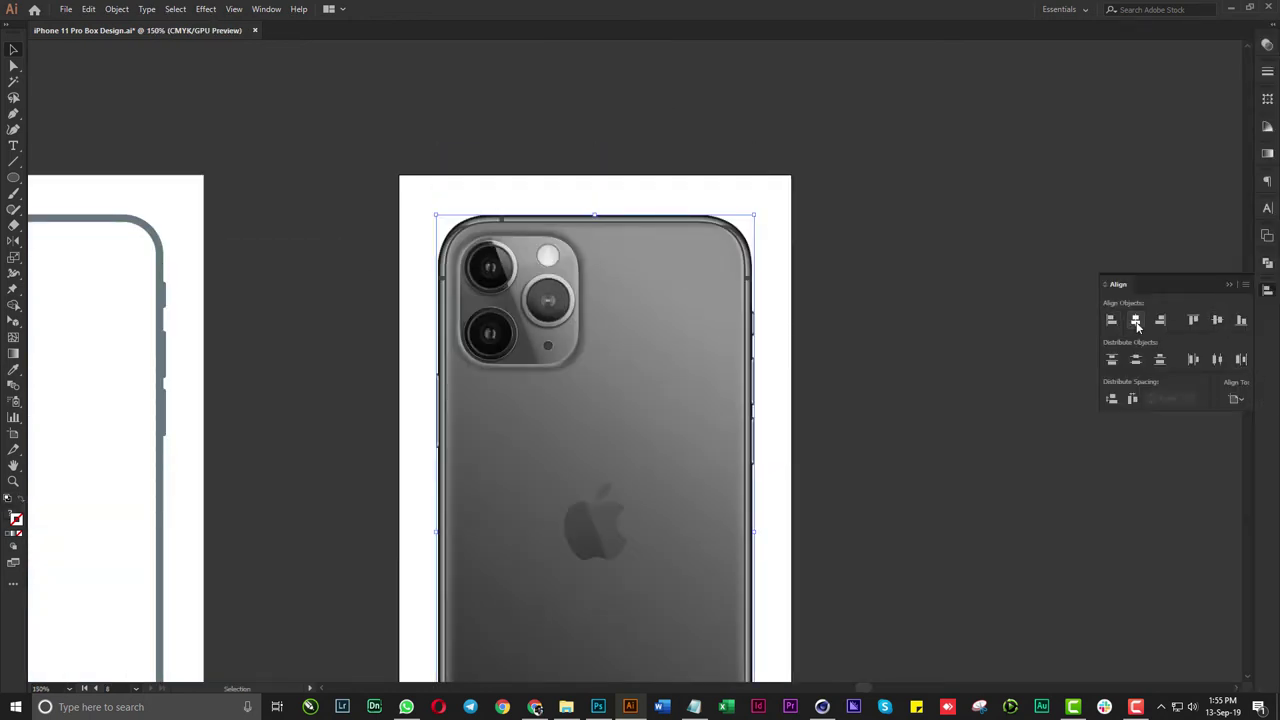
Delete the colour swatch strip from the layout
key(ctrl+minus)
key(ctrl+minus)
scroll(766, 471, left, 2)
key(ctrl+minus)
key(ctrl+minus)
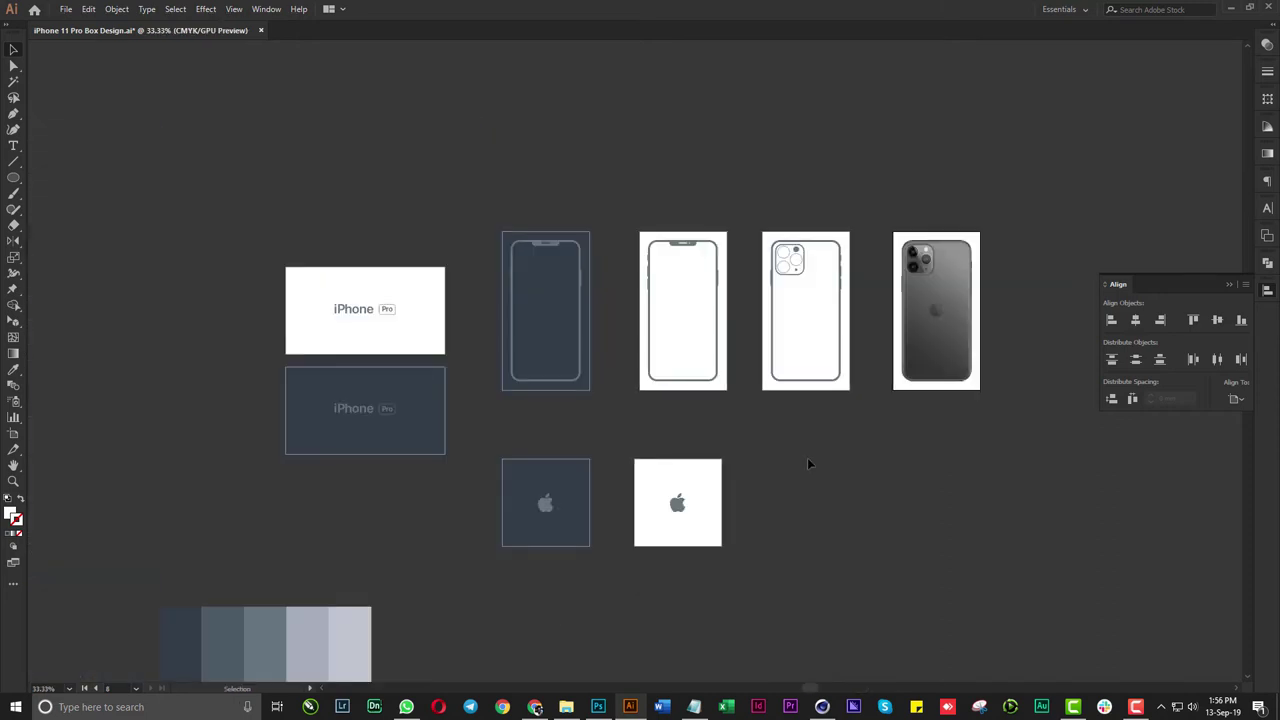
key(Tab)
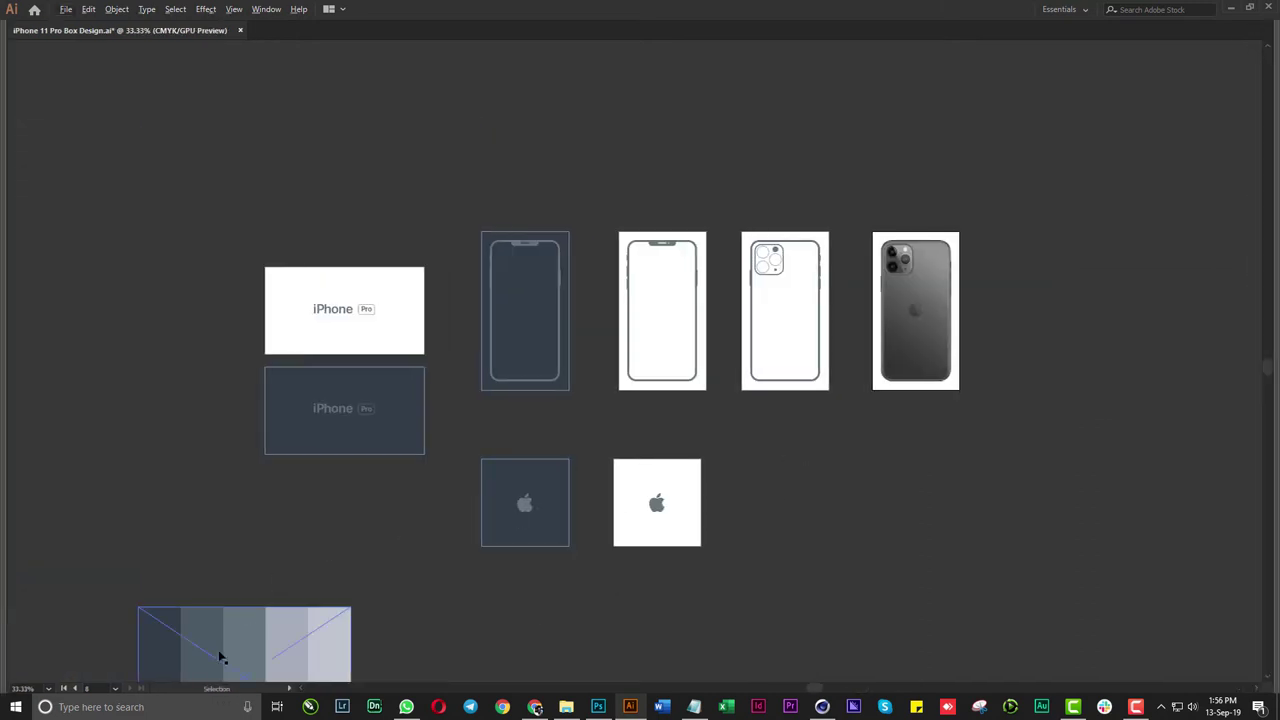
drag(223, 651, 133, 415)
key(Delete)
key(ctrl+plus)
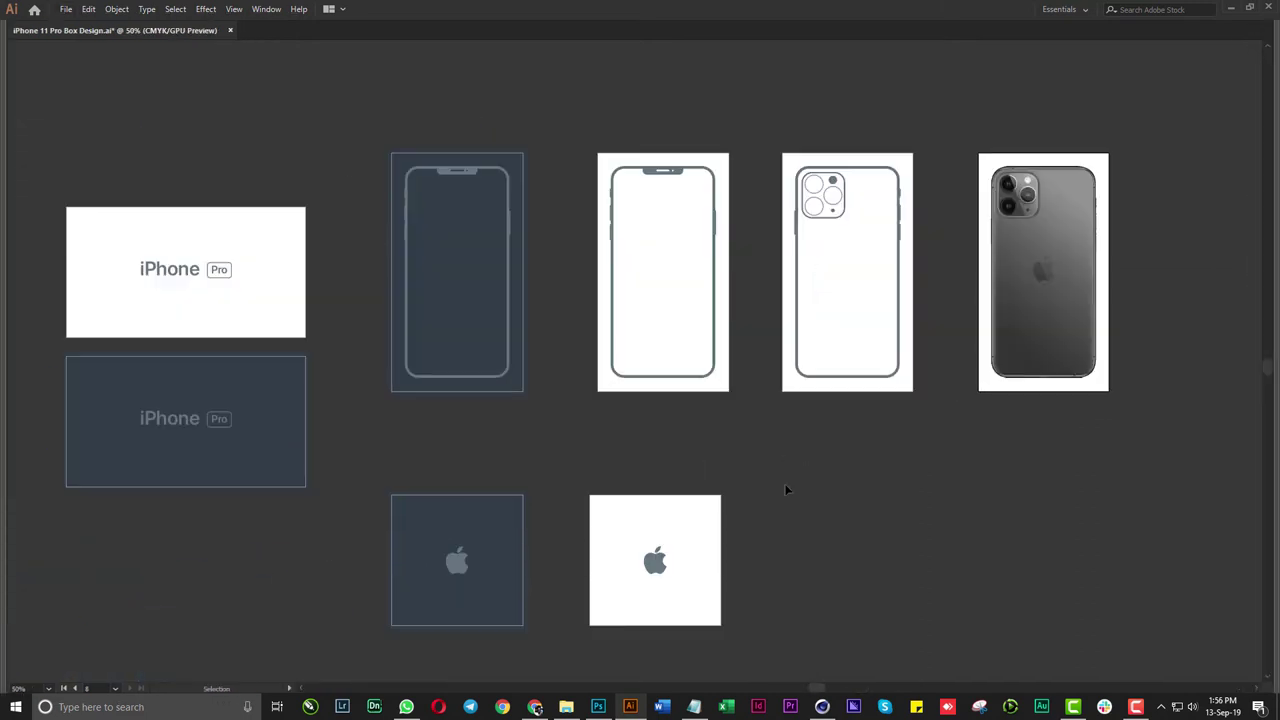
click(68, 10)
mouse_move(90, 244)
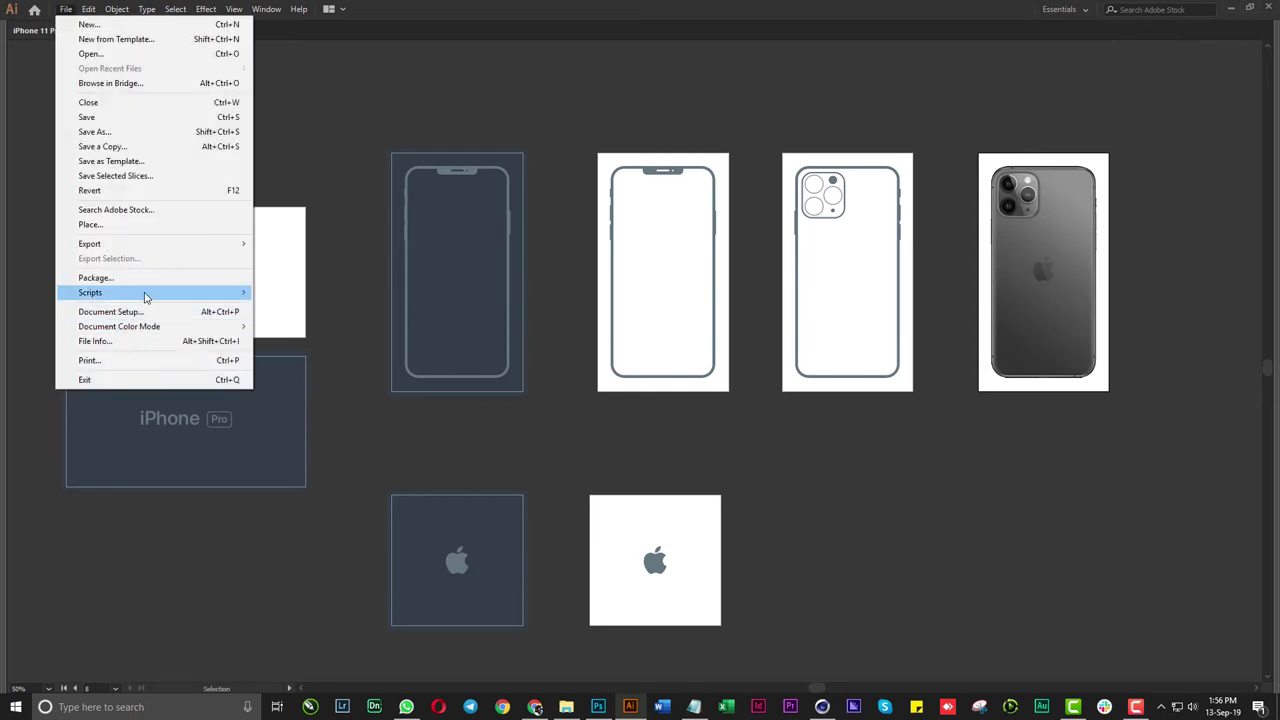
Export all artboards as separate TIFF files, setting the TIFF colour model
click(290, 258)
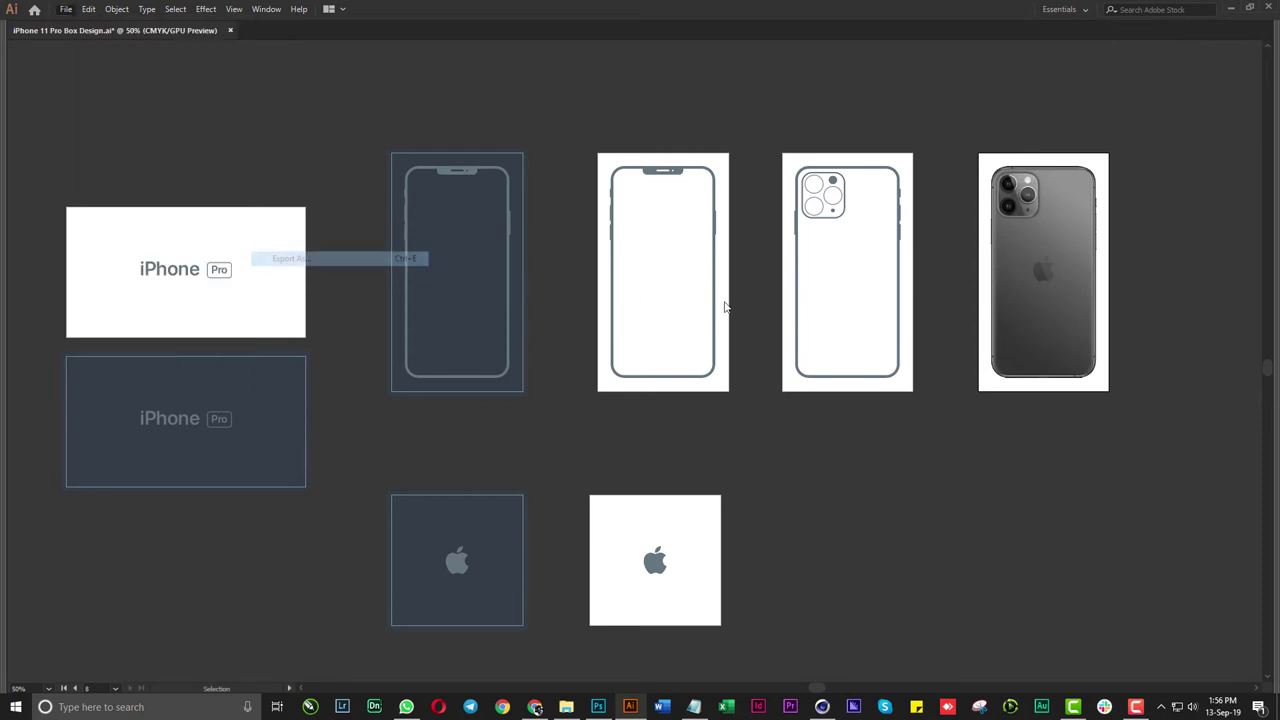
click(138, 598)
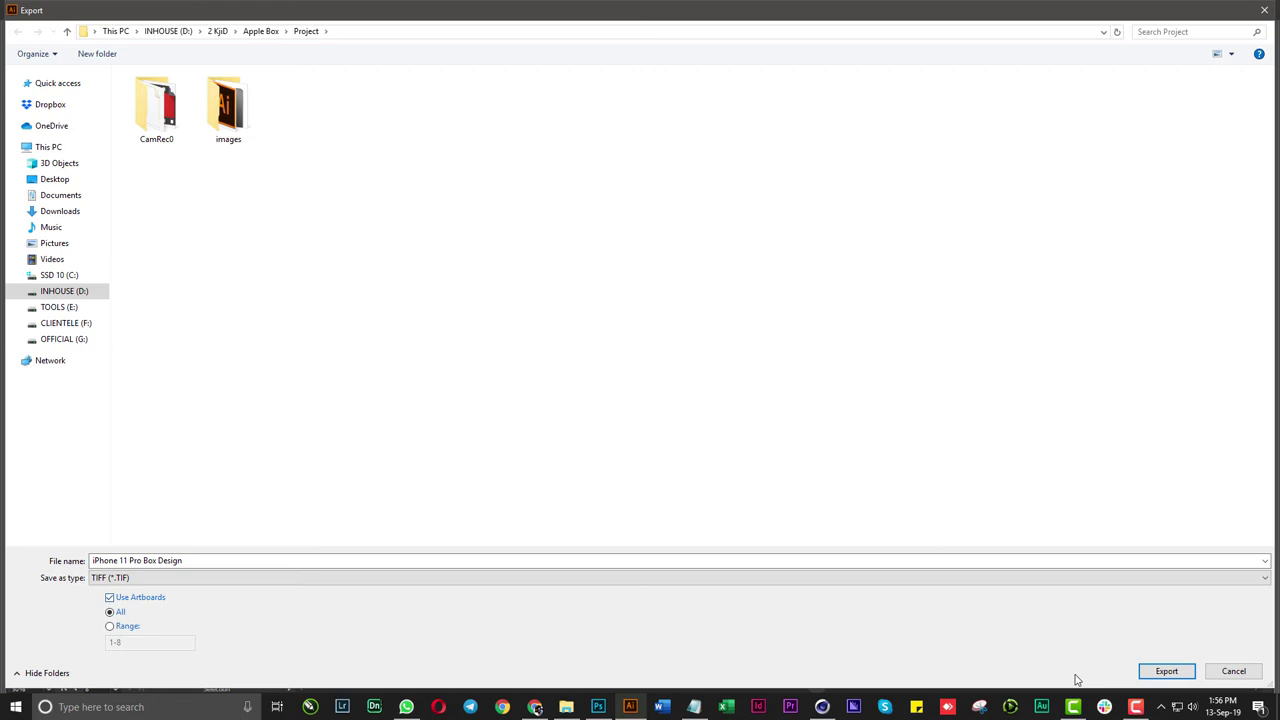
click(1166, 671)
click(93, 42)
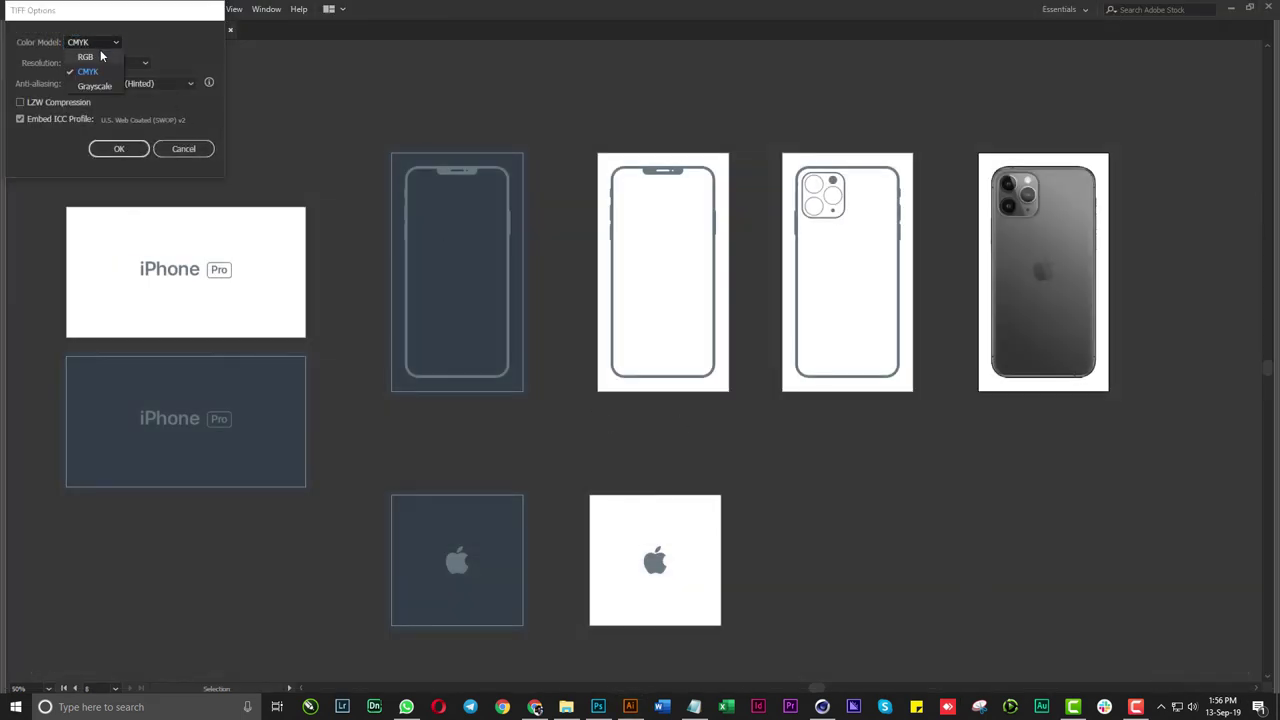
click(117, 148)
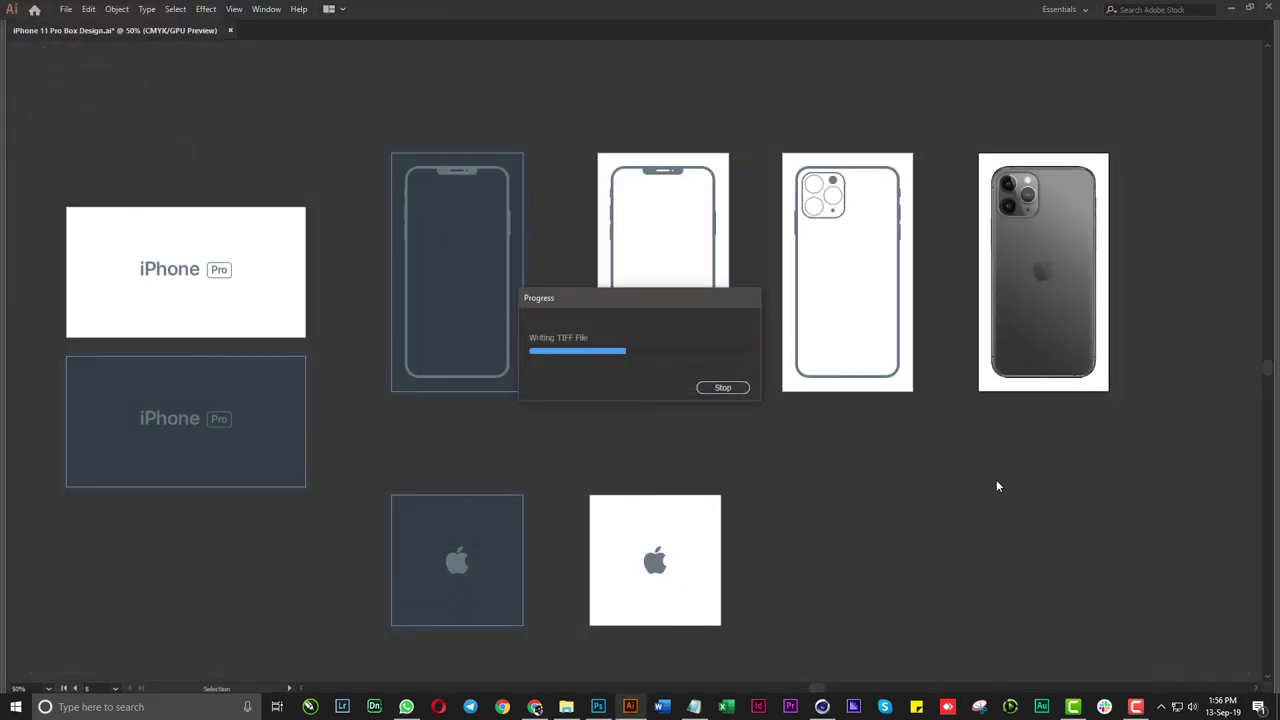
click(566, 707)
Select the exported iPhone 11 Pro Box Design TIFFs to preview their details
click(443, 190)
shift+click(446, 265)
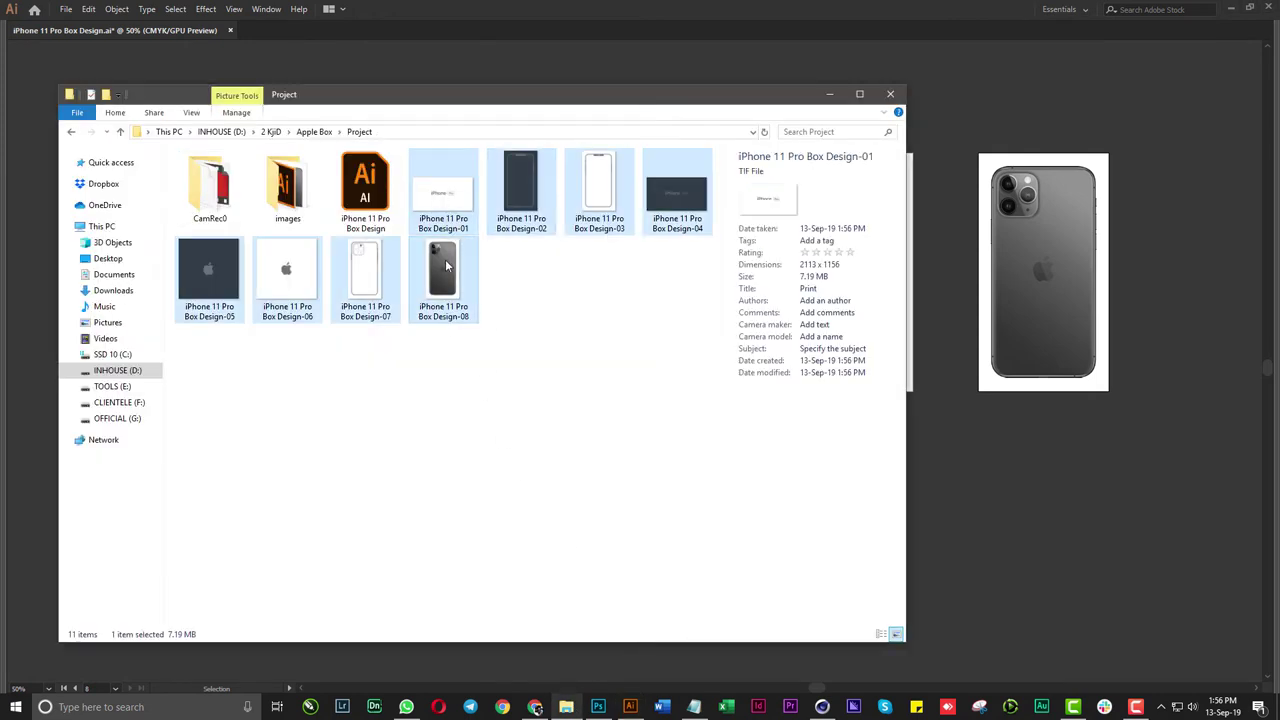